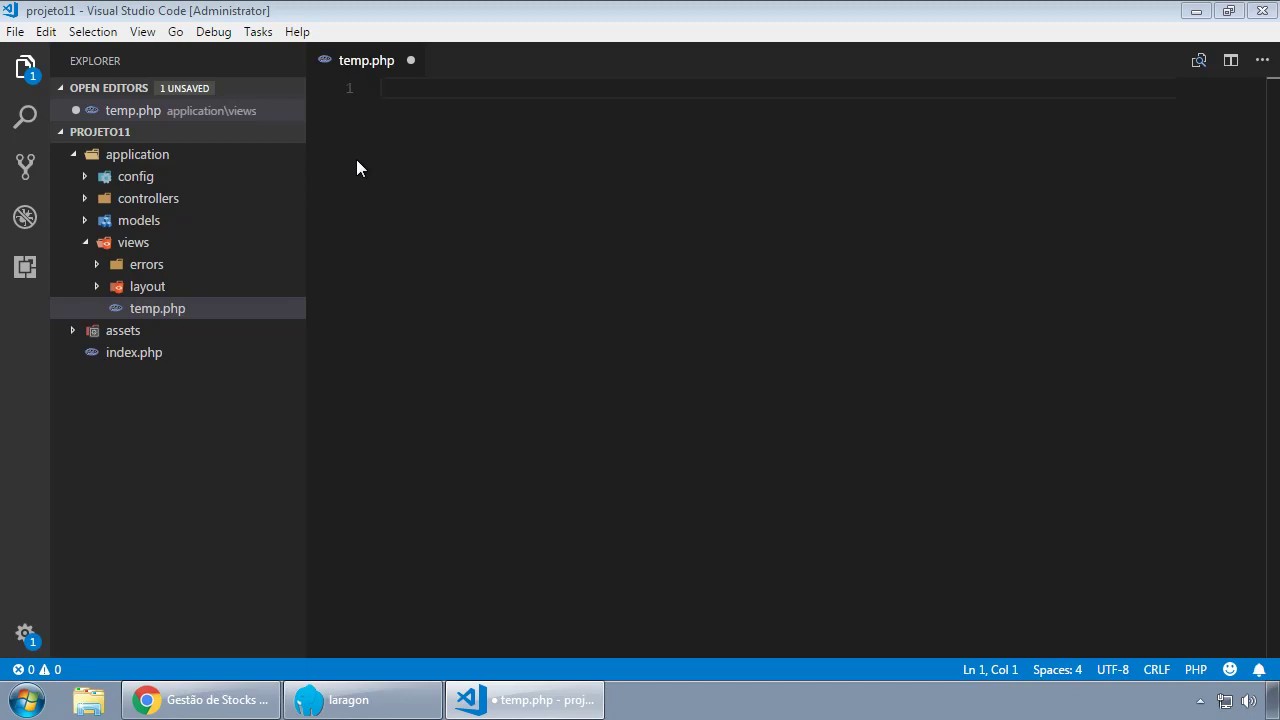
Close temp.php without saving, permanently delete it from views, and collapse the application folder.
click(409, 62)
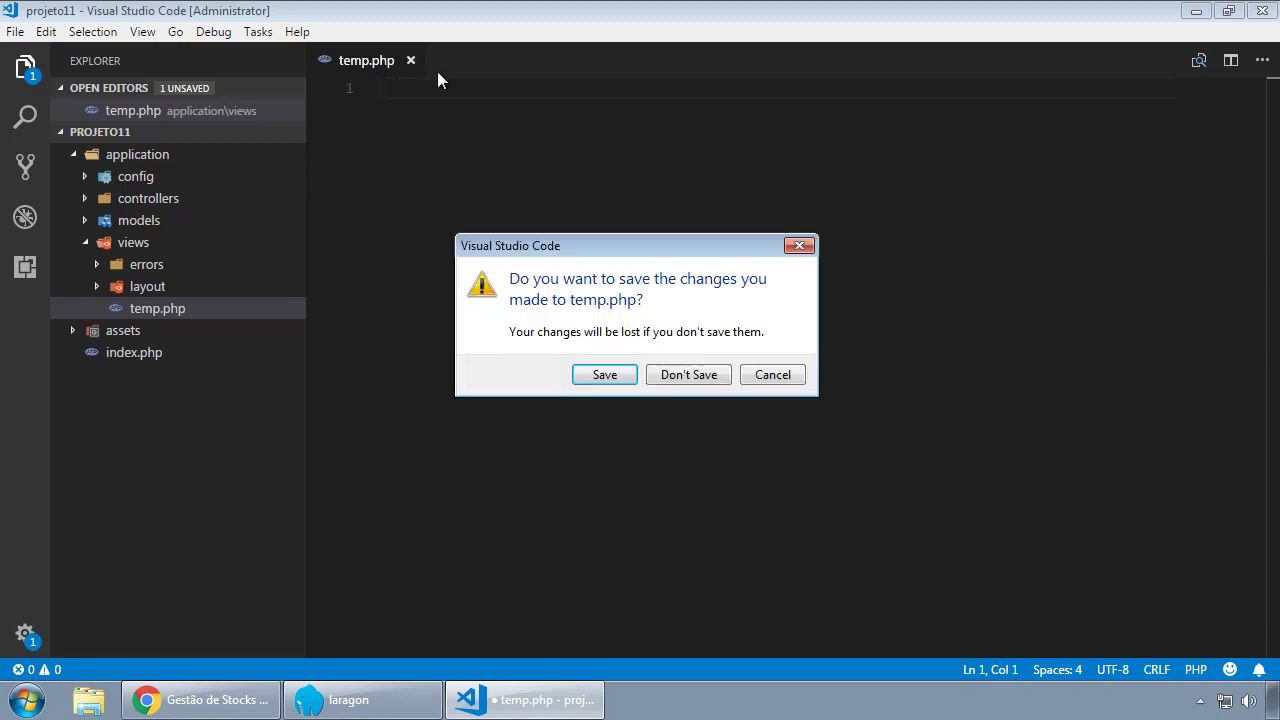
click(688, 380)
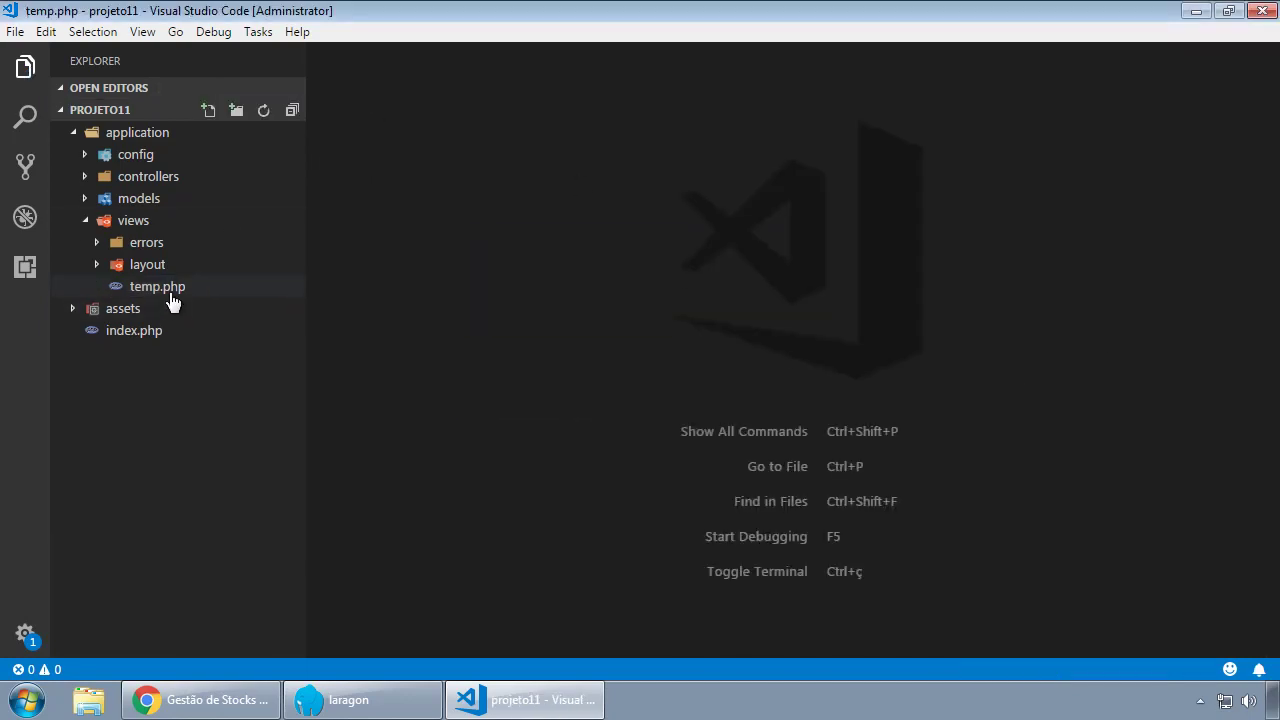
click(168, 288)
key(Delete)
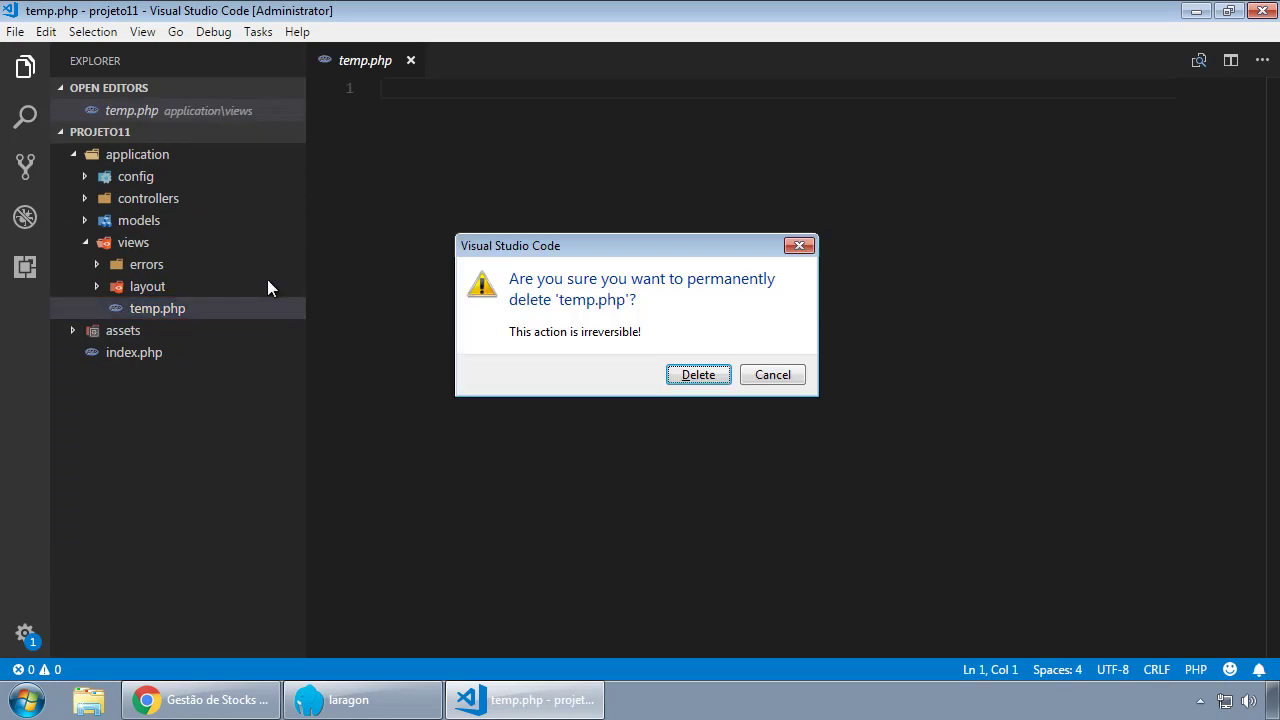
key(Return)
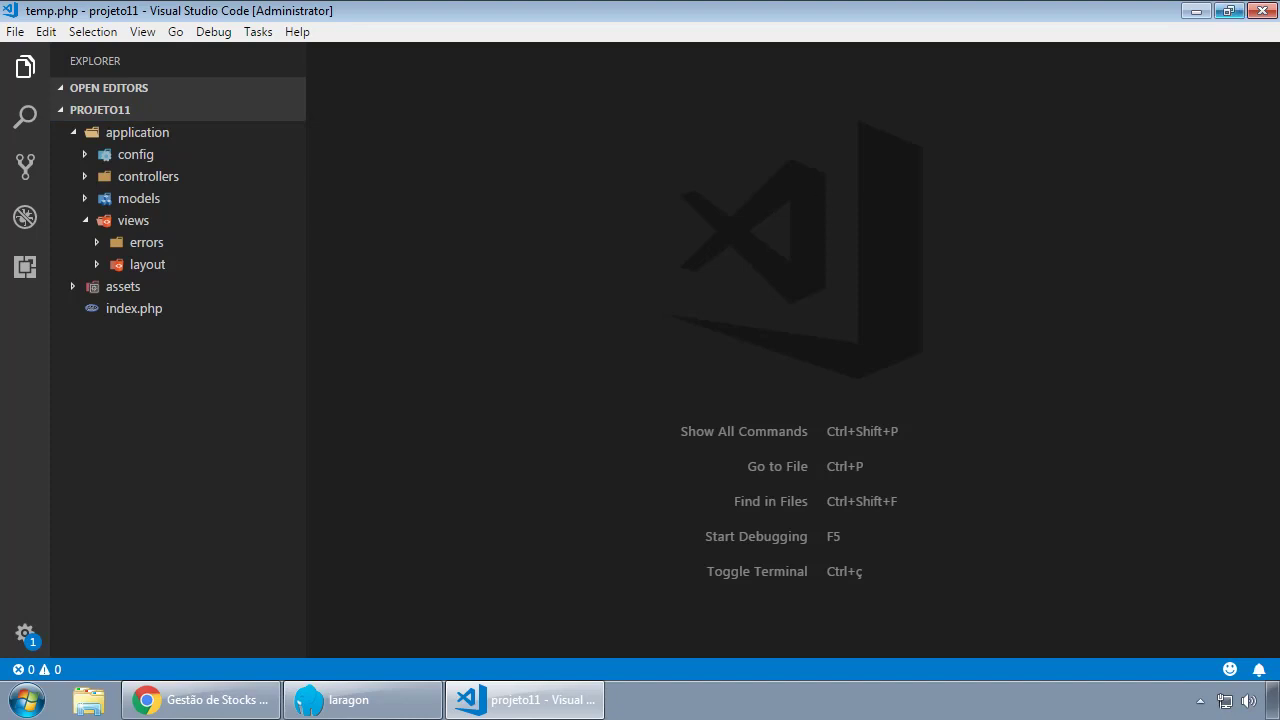
key(Left)
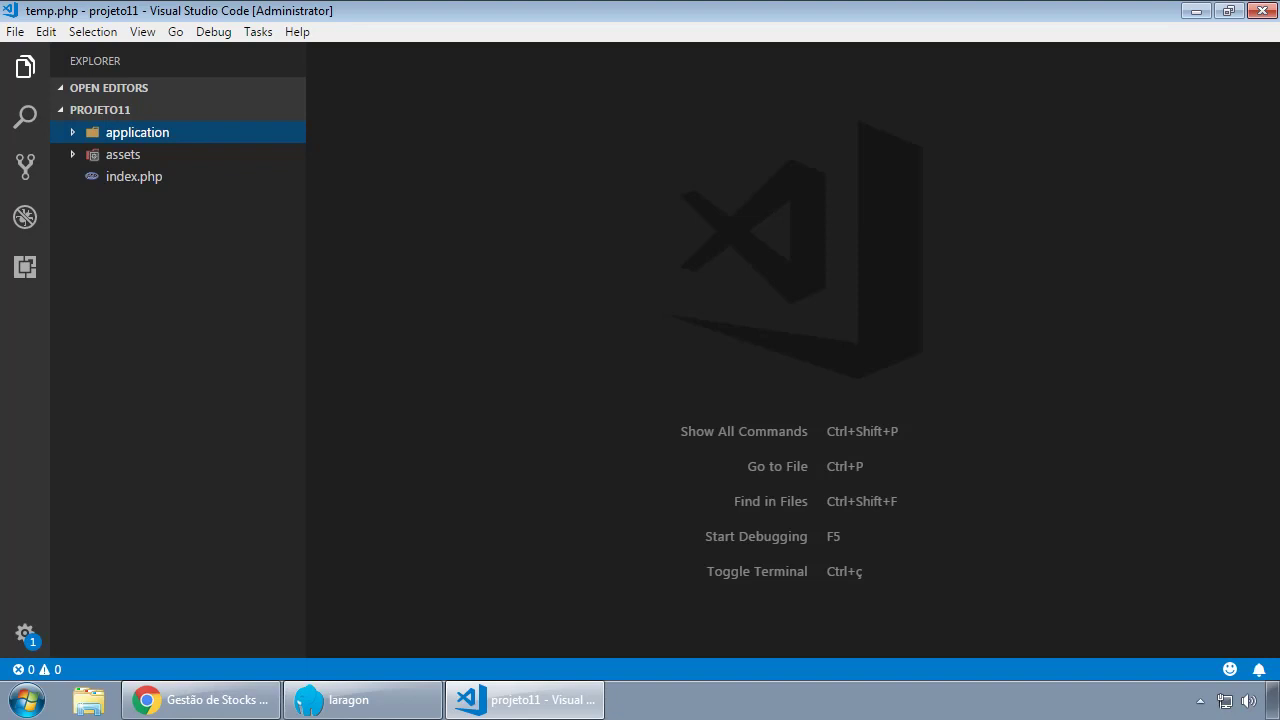
Bring up the Laragon window and launch its Database tool to open HeidiSQL.
click(382, 706)
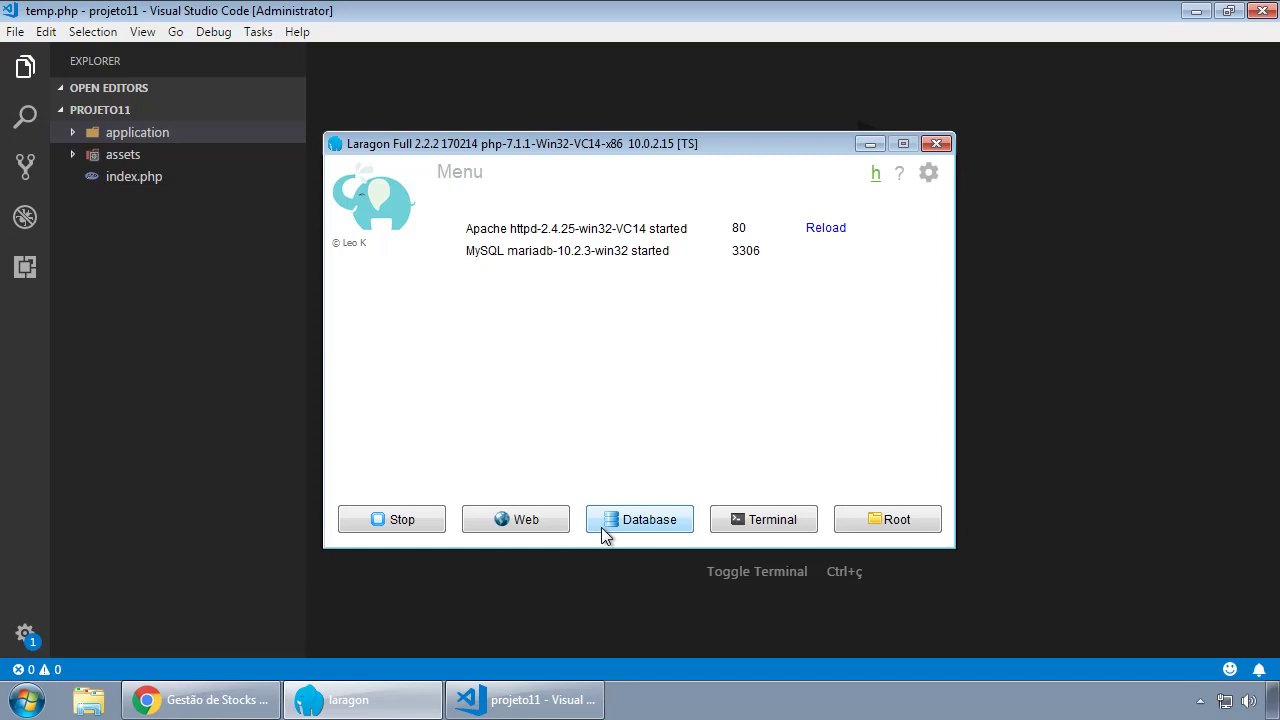
click(668, 528)
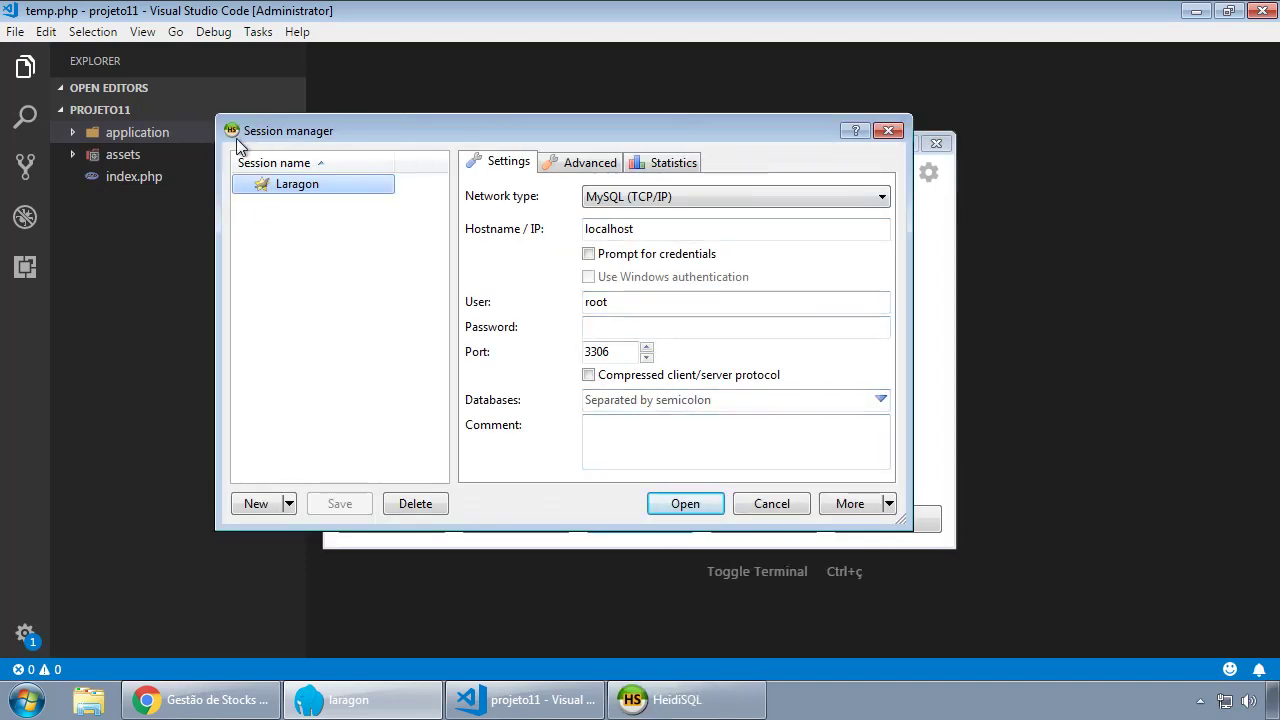
Reposition the Session manager and minimize Laragon so the localhost:3306 root session is visible.
drag(499, 132, 548, 137)
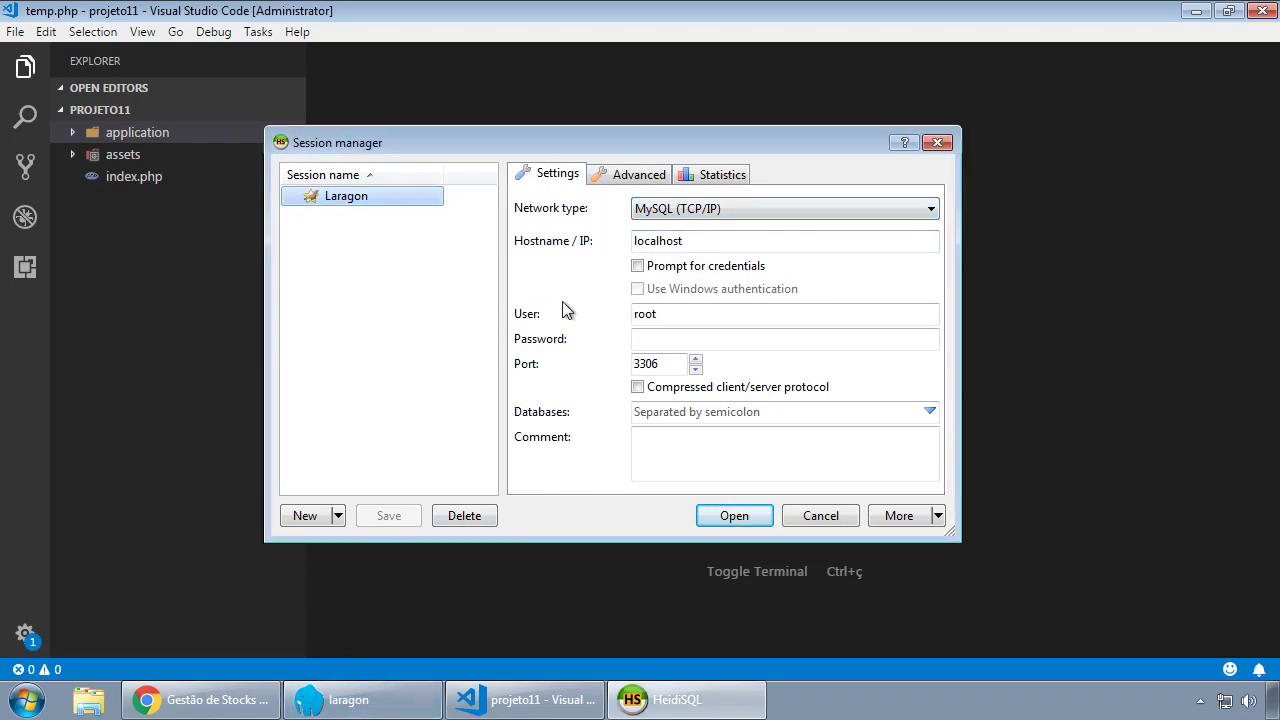
drag(602, 145, 688, 116)
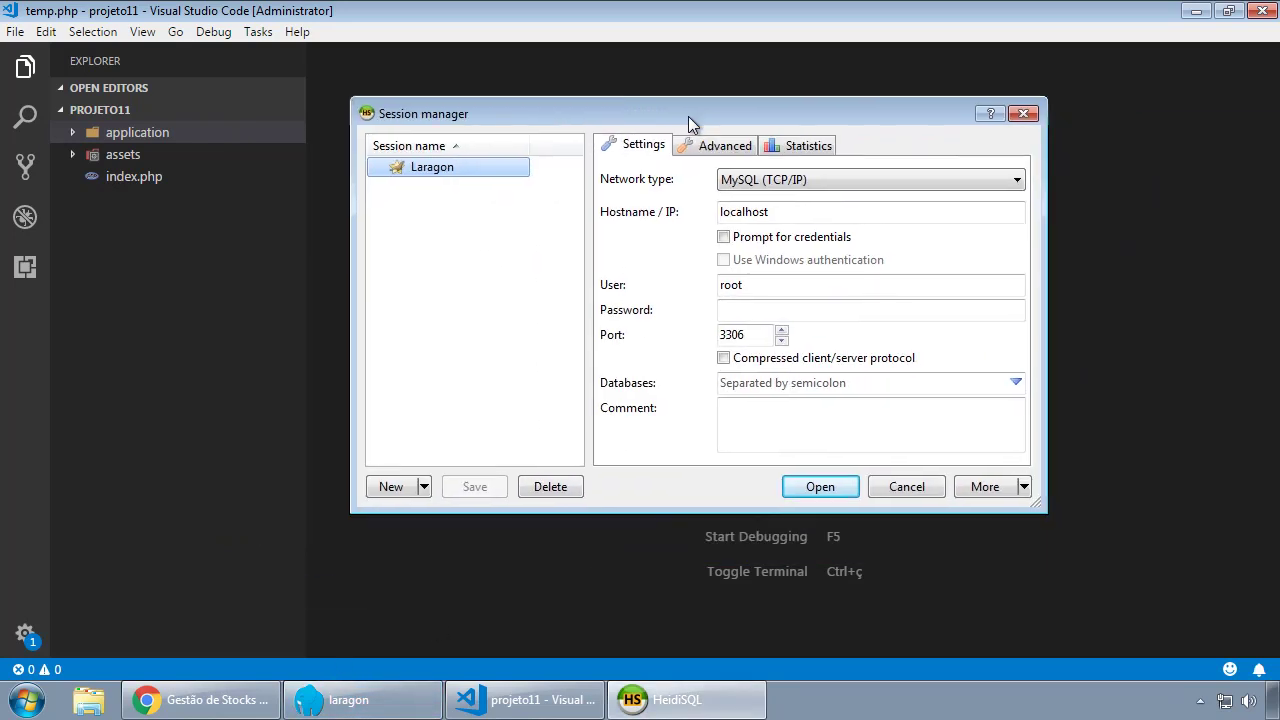
click(350, 700)
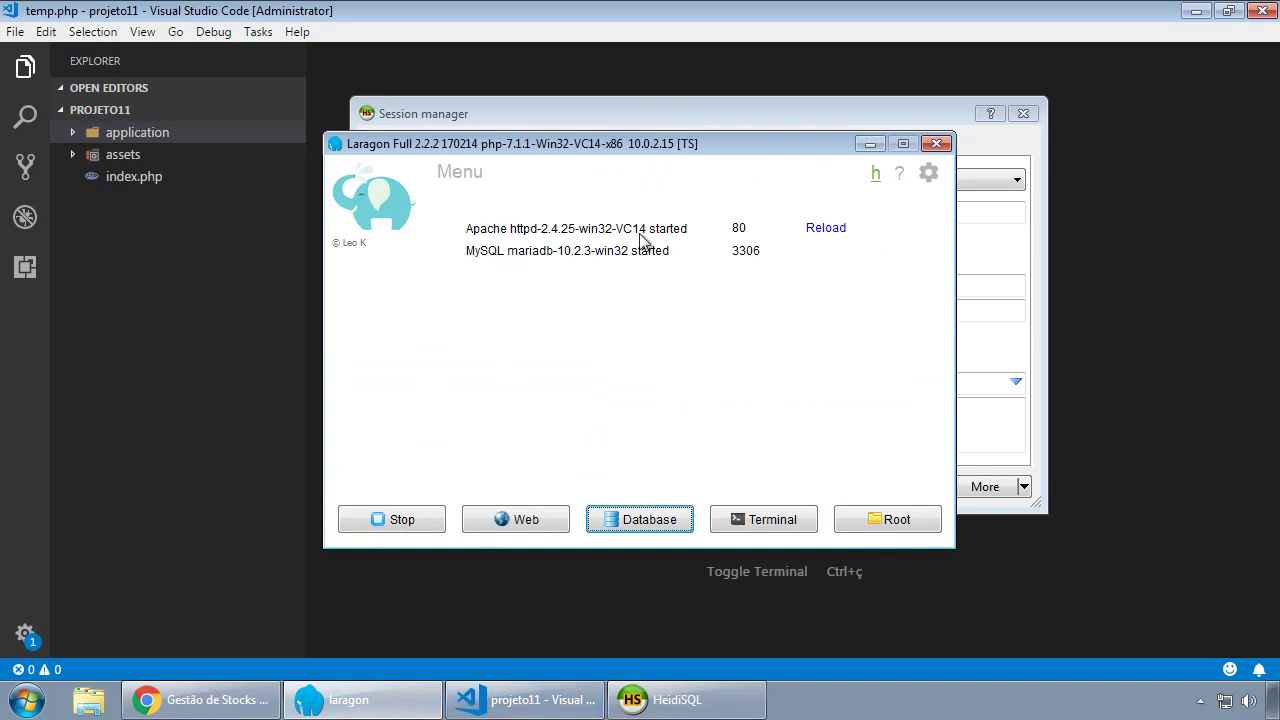
click(868, 143)
click(1200, 657)
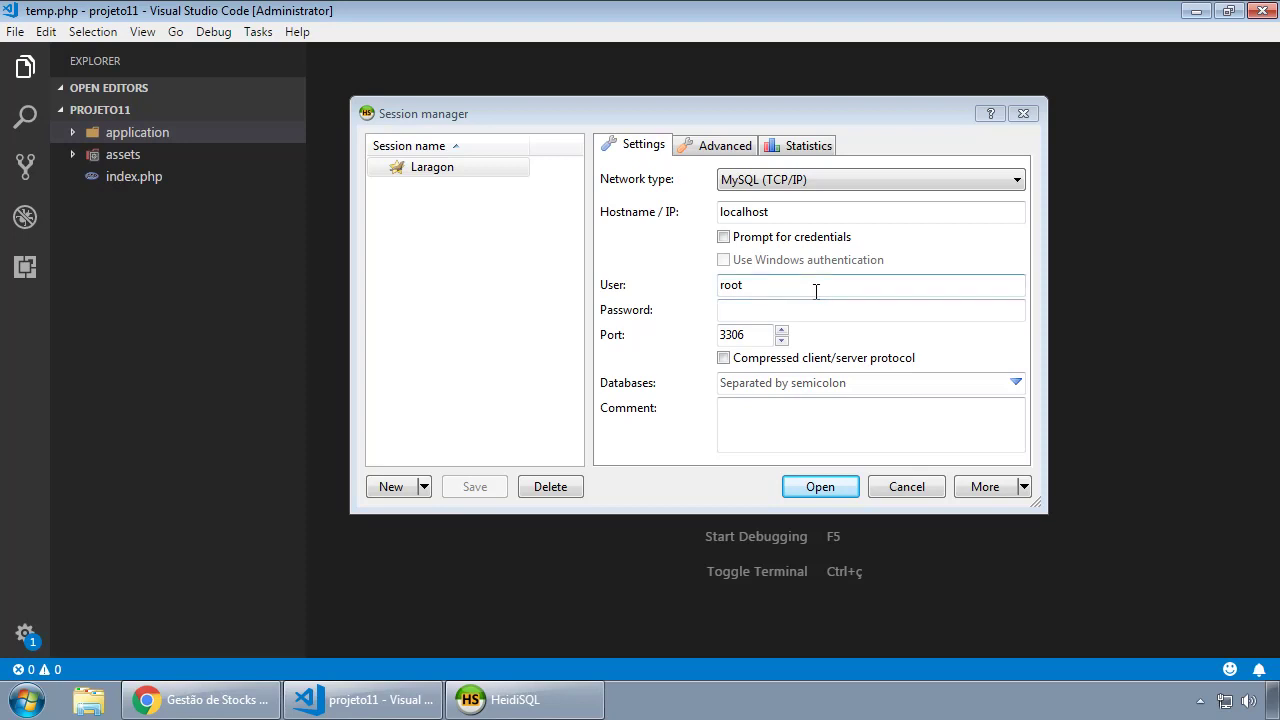
Check the Laragon session's root user and empty password, then connect to the server.
drag(788, 286, 703, 284)
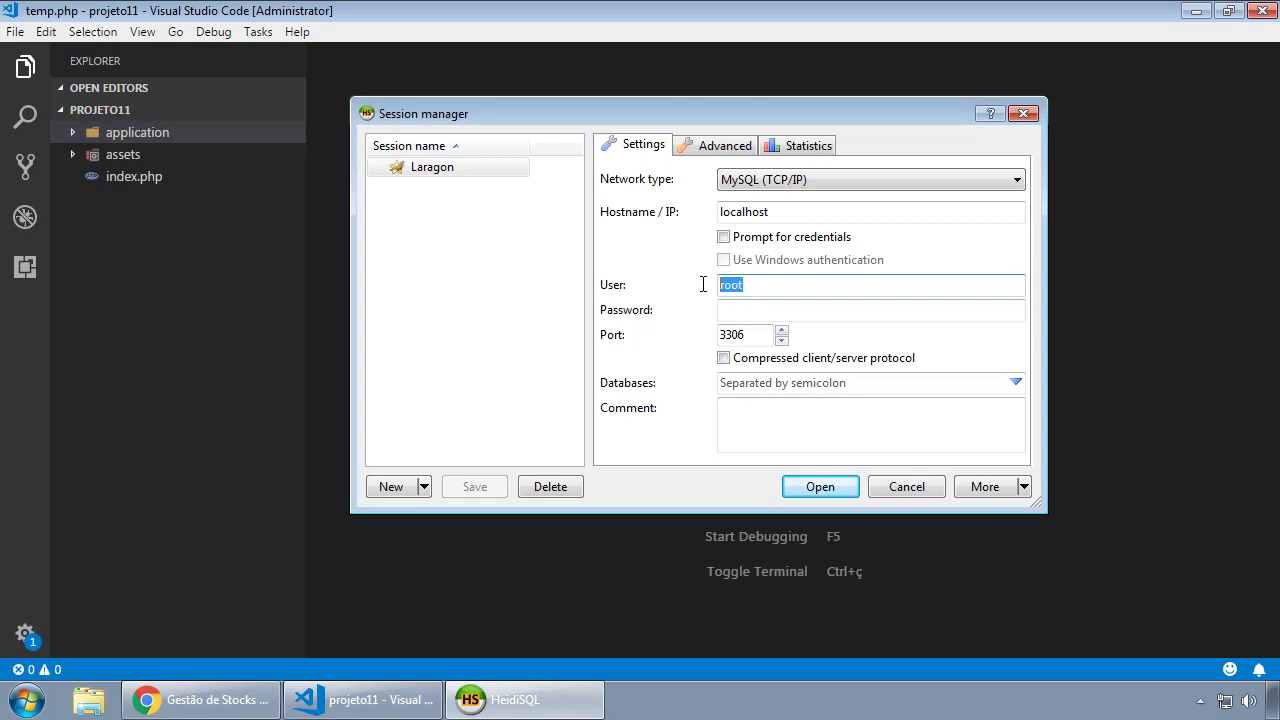
click(779, 308)
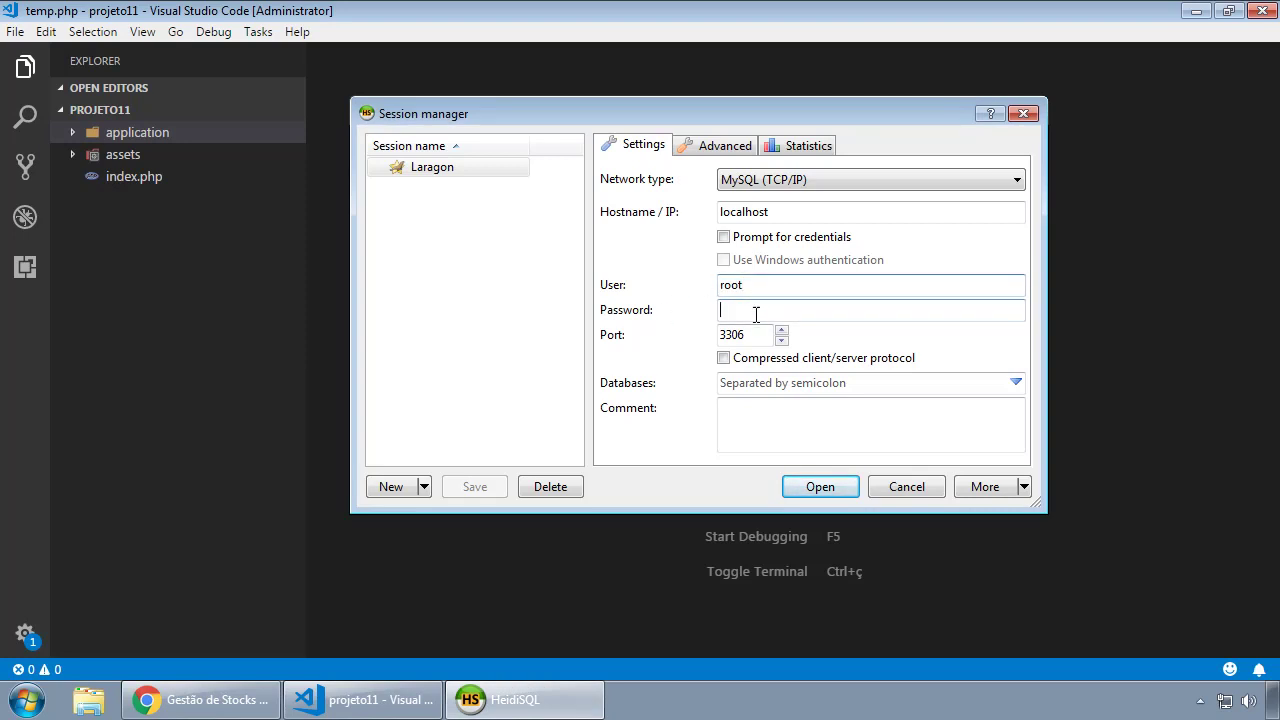
click(770, 285)
drag(770, 286, 697, 280)
click(781, 313)
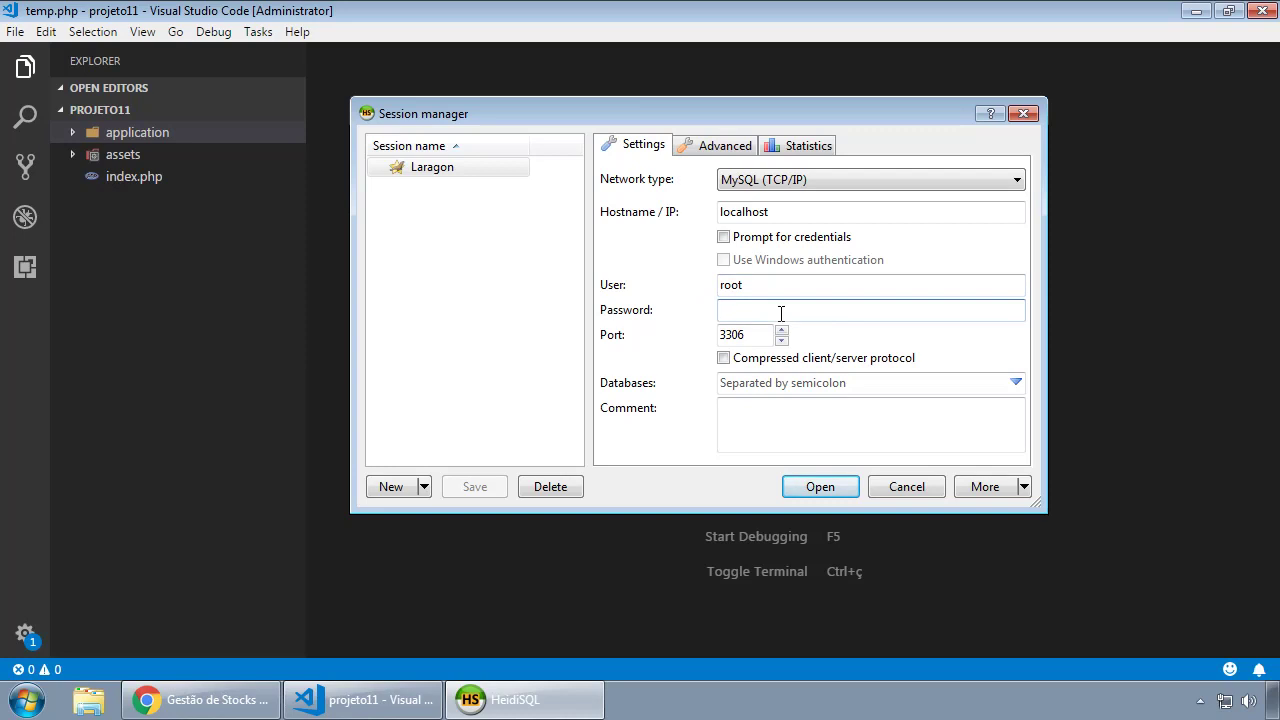
click(770, 285)
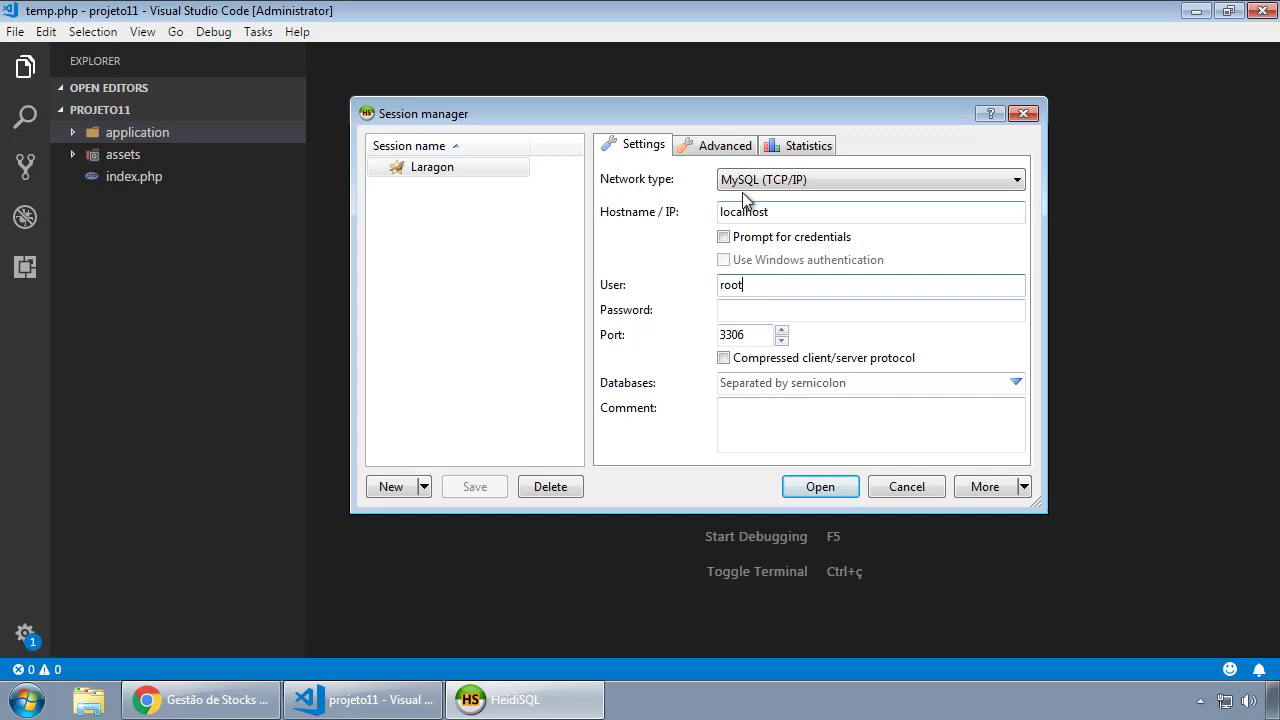
drag(768, 288, 648, 290)
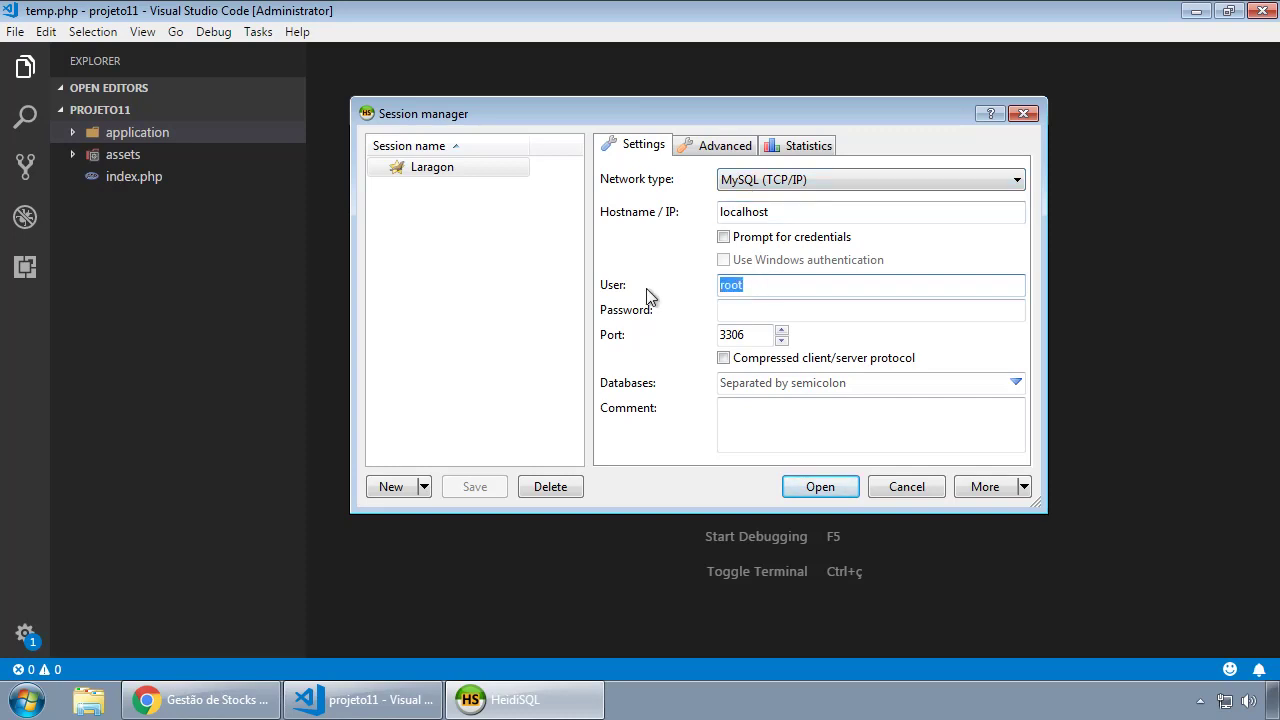
click(777, 313)
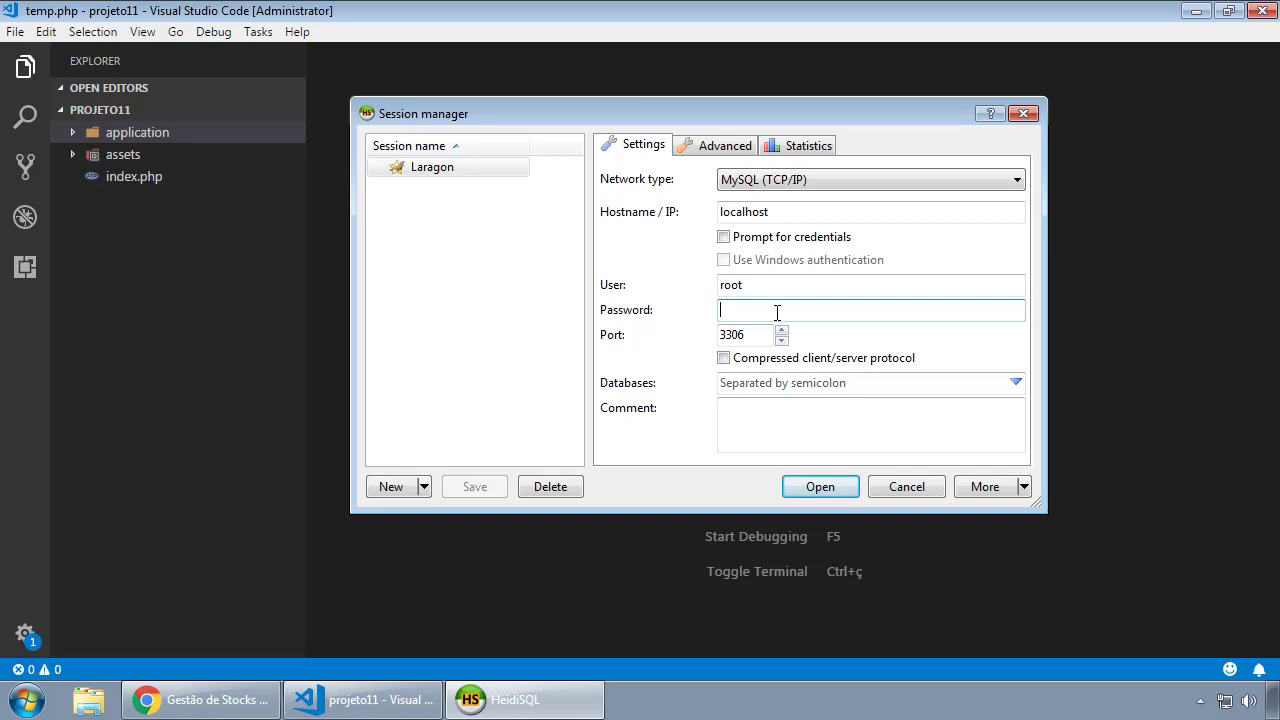
click(780, 284)
click(830, 486)
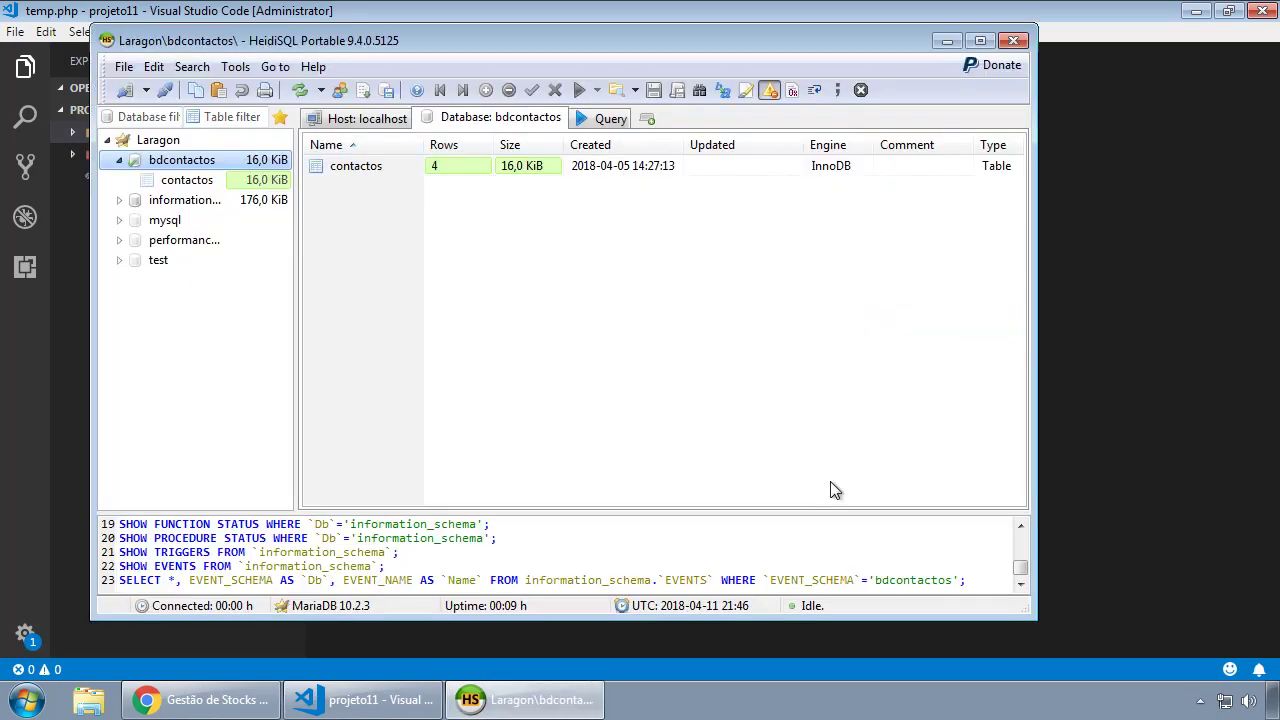
Collapse bdcontactos, list the mysql database's tables, maximize HeidiSQL and widen the tree panel.
click(119, 160)
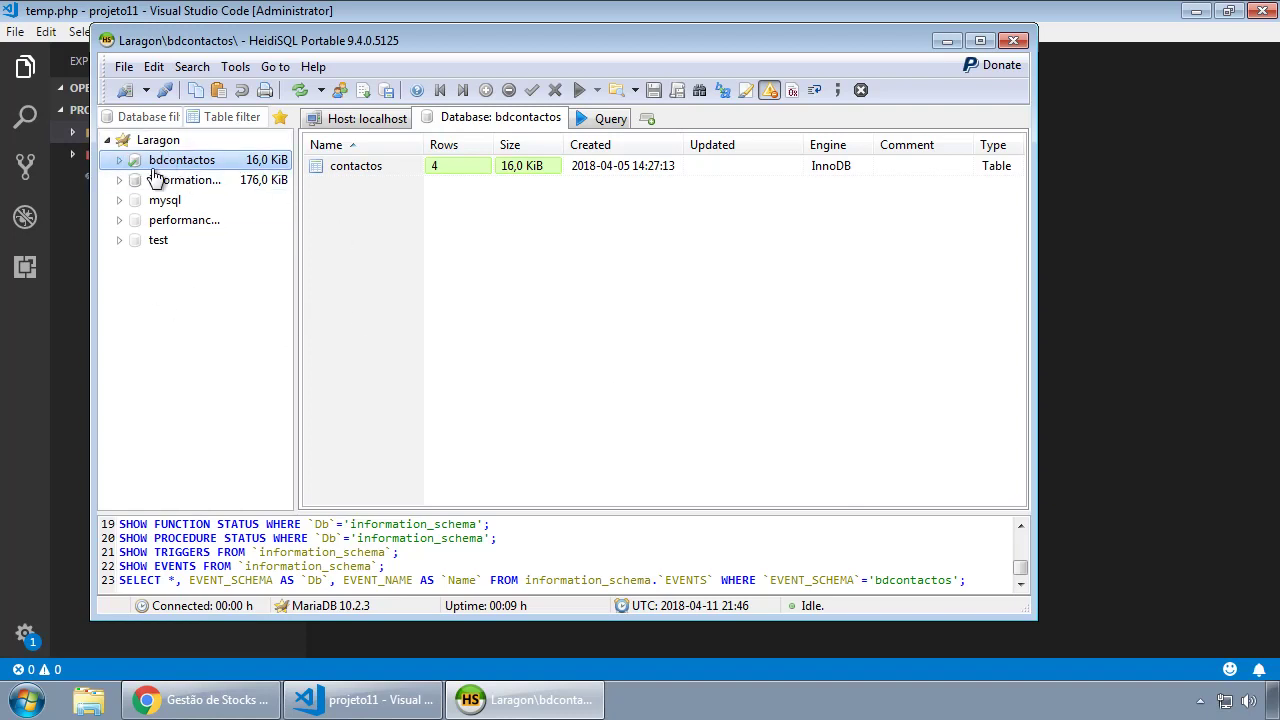
drag(921, 46, 962, 65)
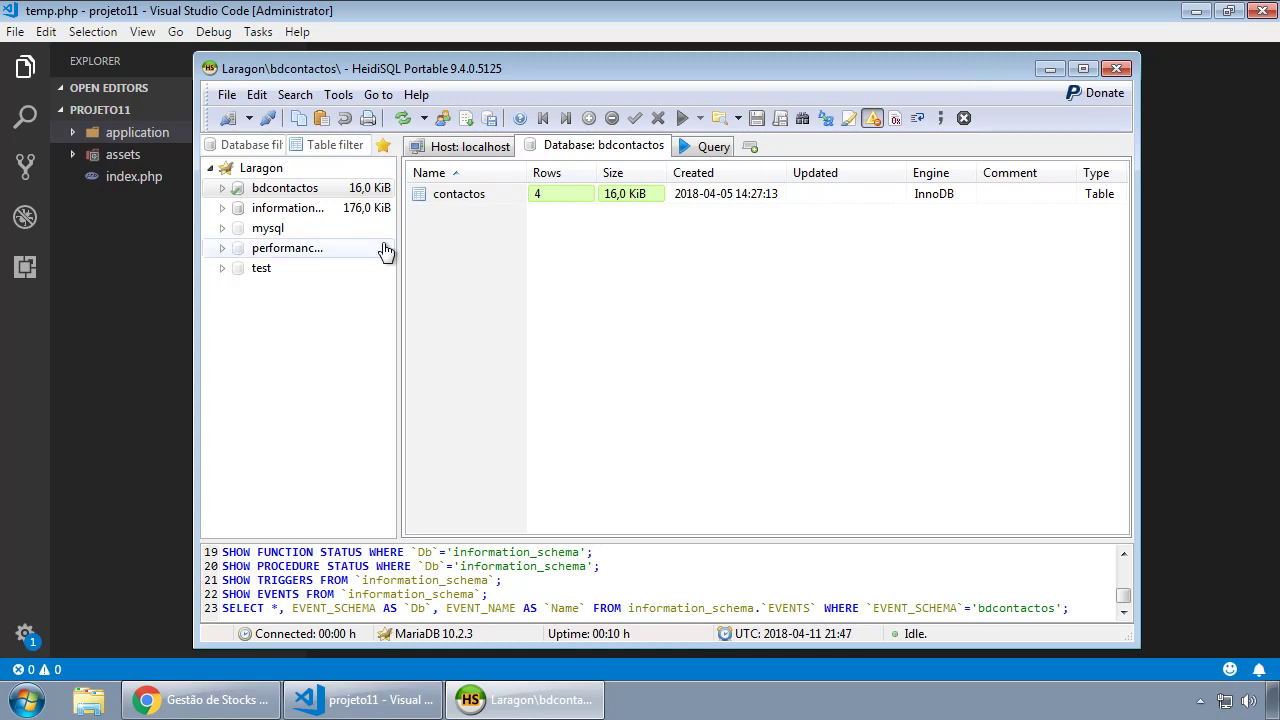
click(222, 229)
click(270, 169)
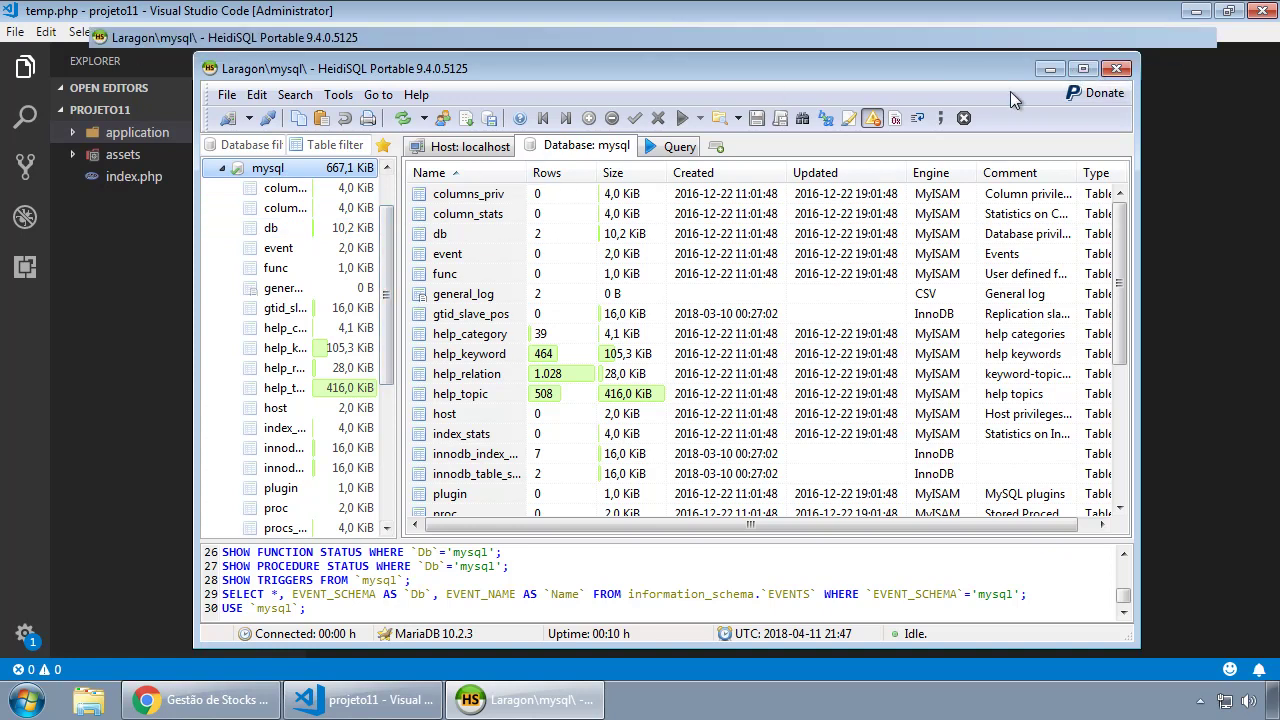
click(1083, 68)
drag(200, 200, 392, 200)
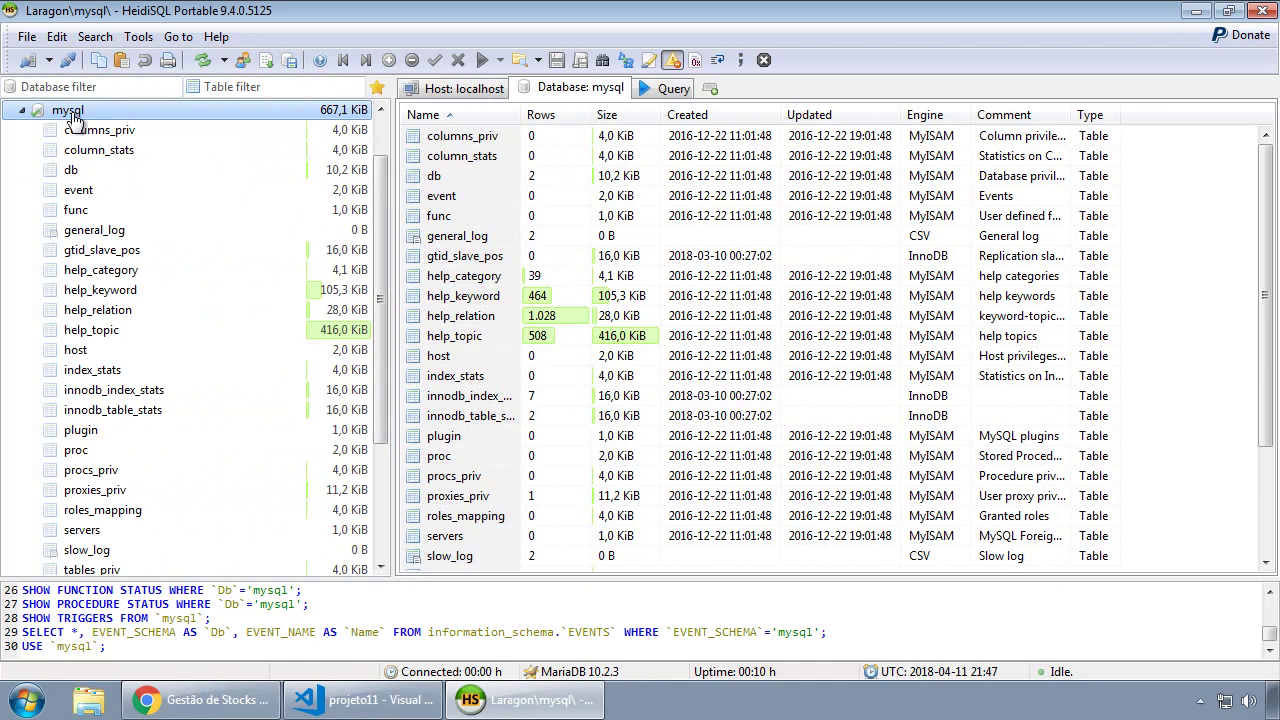
scroll(140, 430, down, 3)
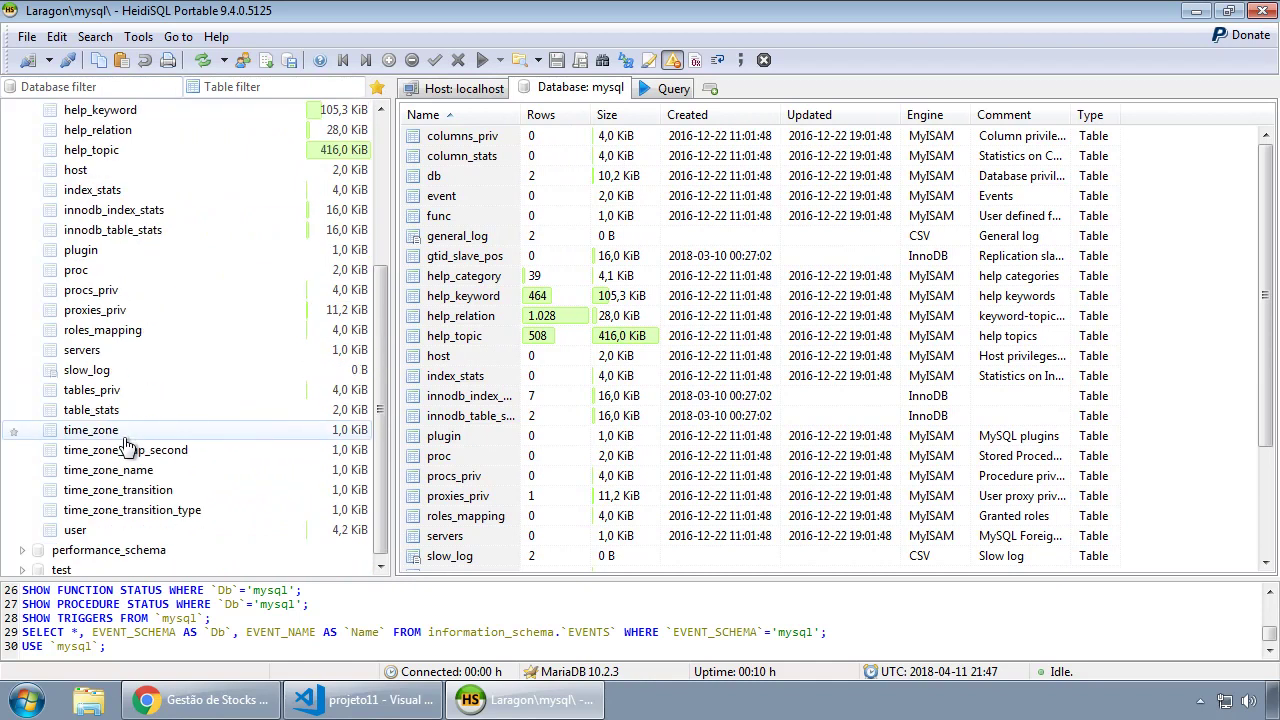
View the mysql.user table's data, then return to the localhost server's database list.
click(75, 526)
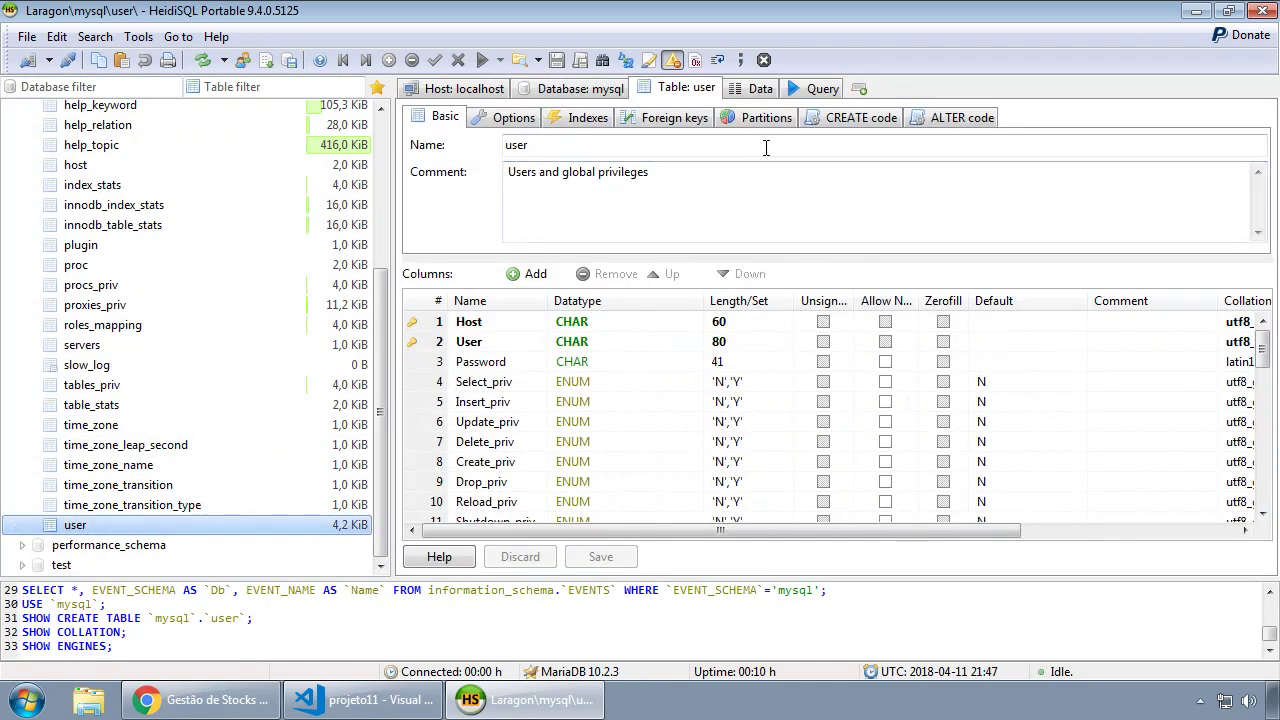
click(760, 90)
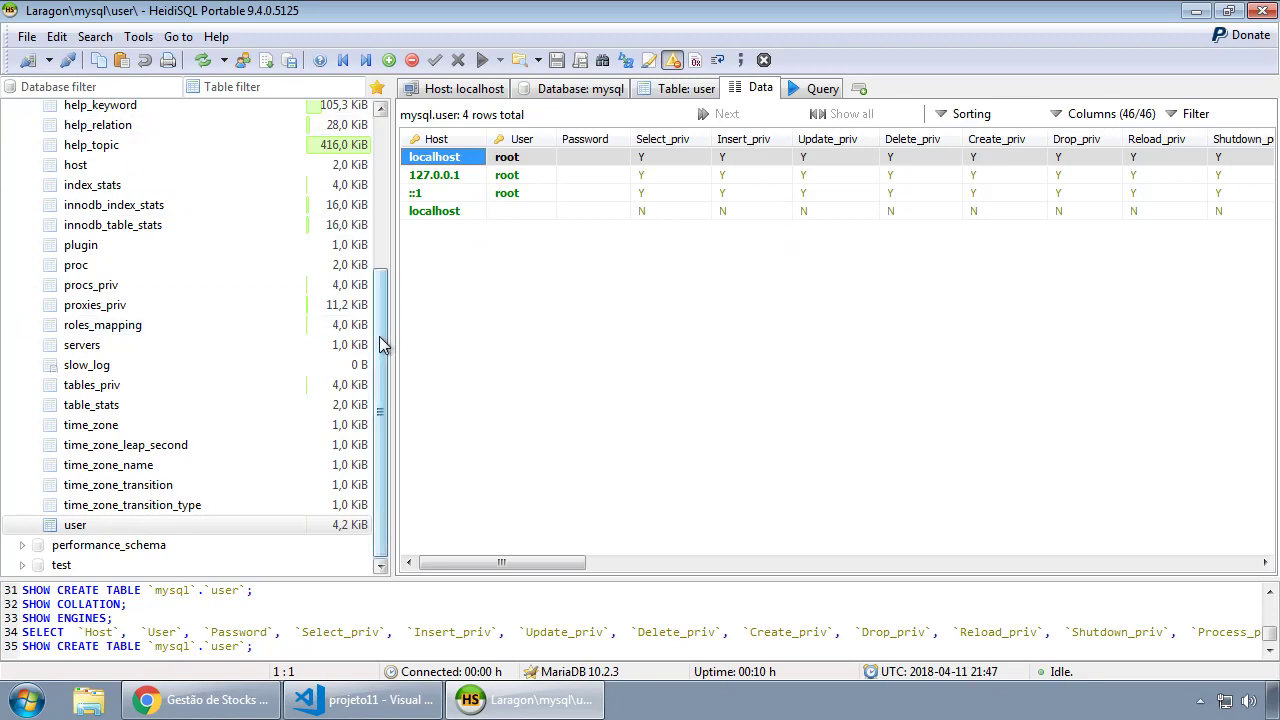
drag(380, 300, 397, 135)
click(22, 170)
click(63, 111)
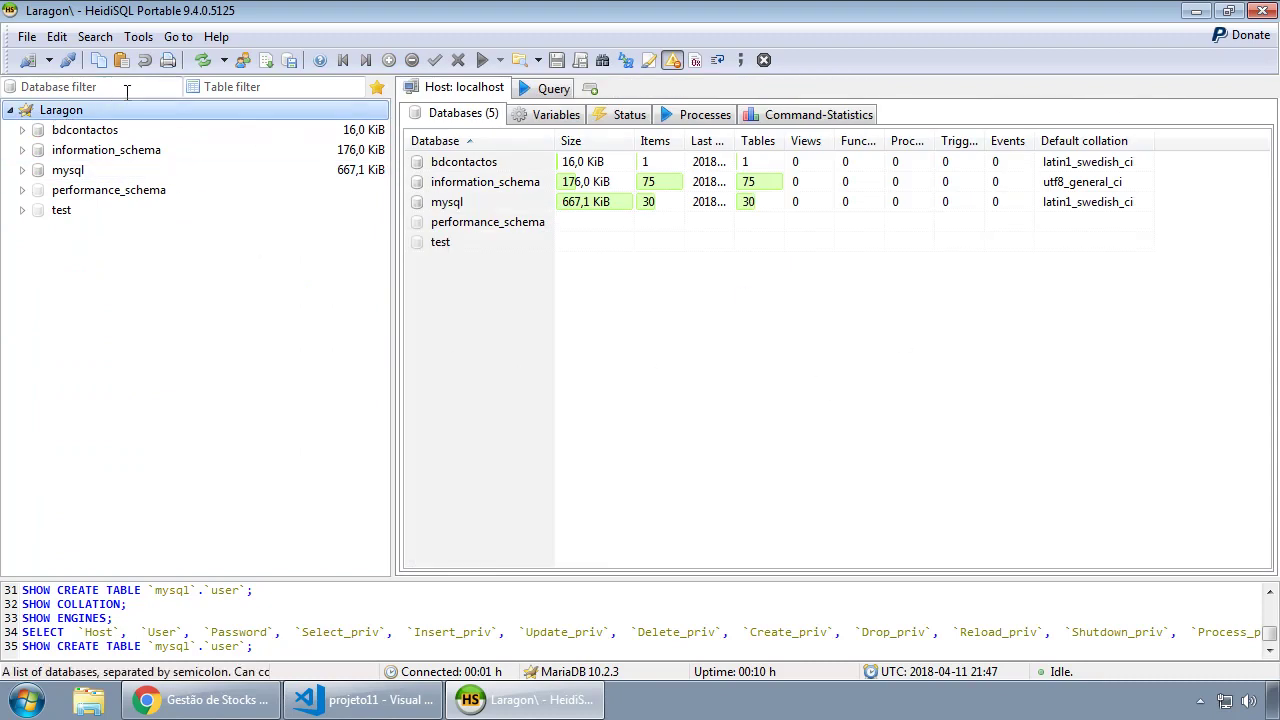
Open the User manager from the Tools menu to view existing accounts.
click(144, 38)
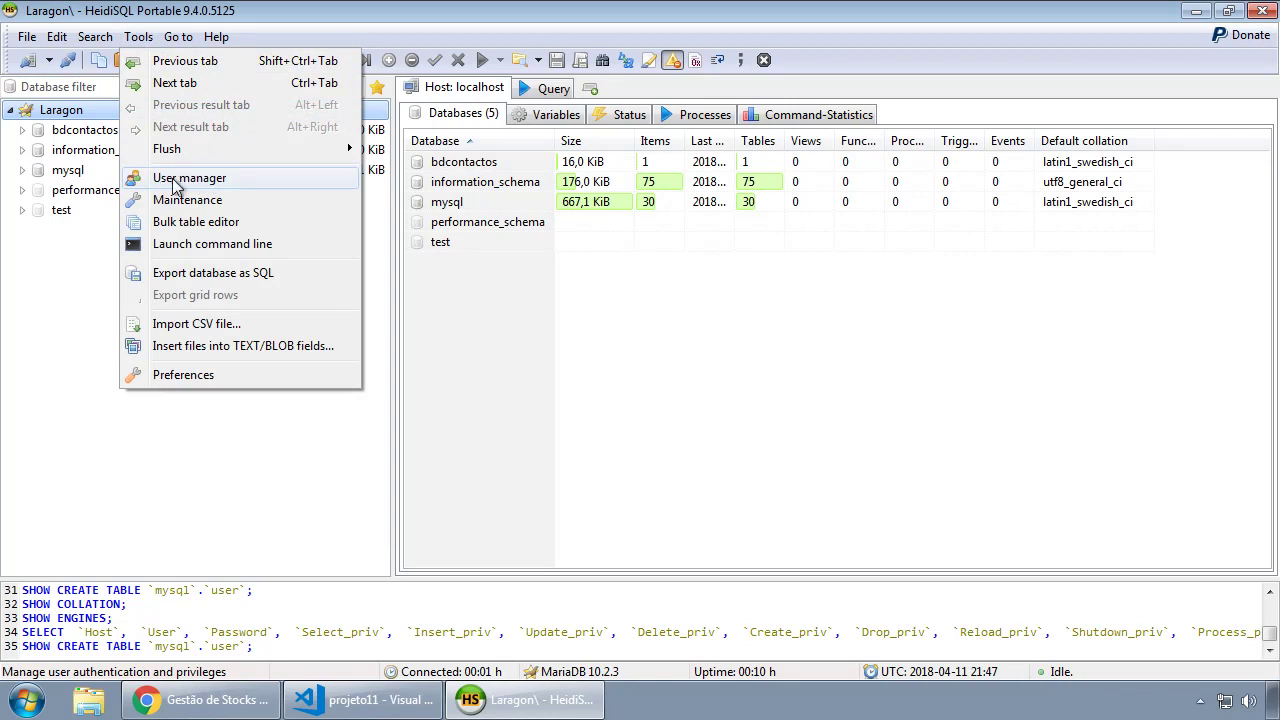
click(176, 180)
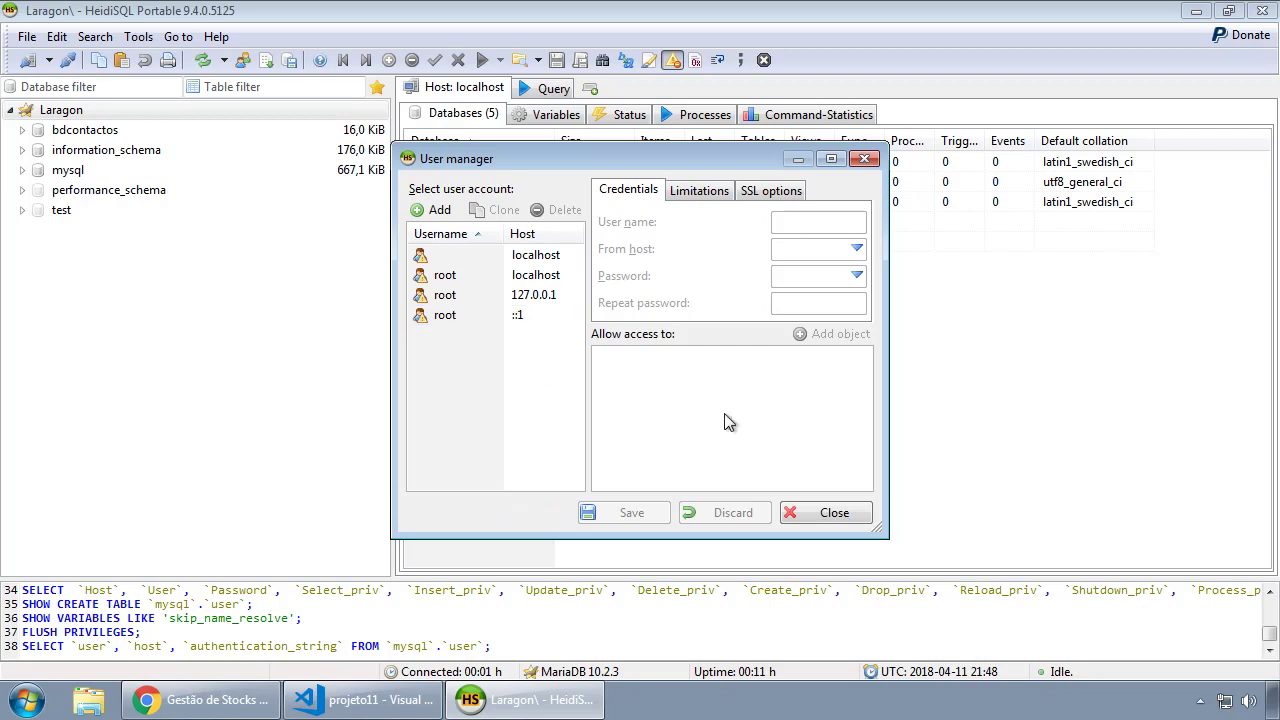
Add a new user account named admin and enter its password twice.
click(436, 211)
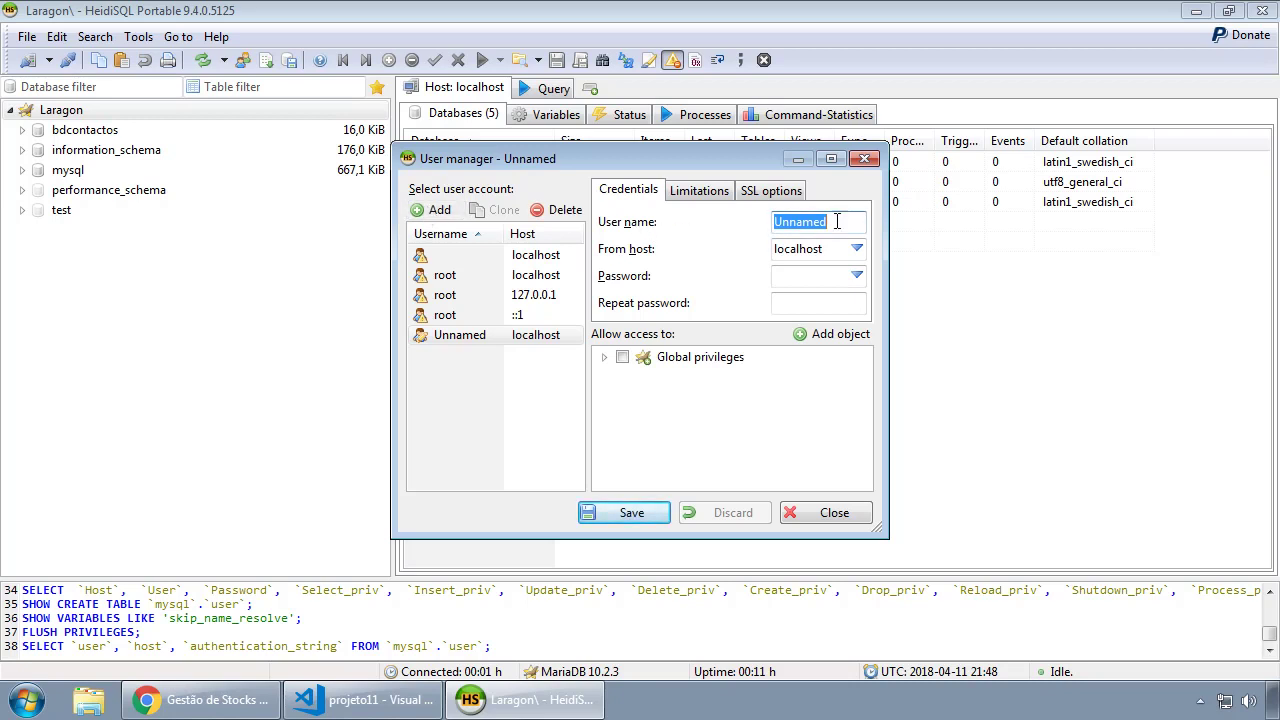
text(admin)
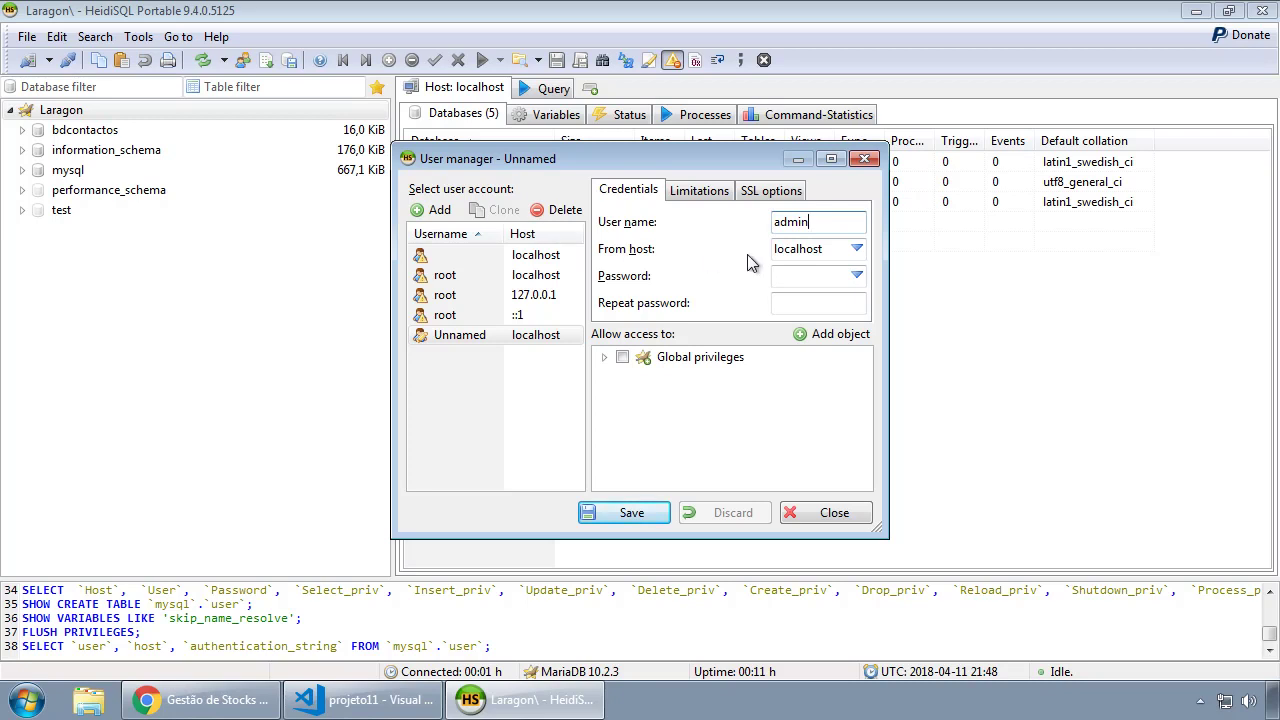
key(Tab)
click(857, 275)
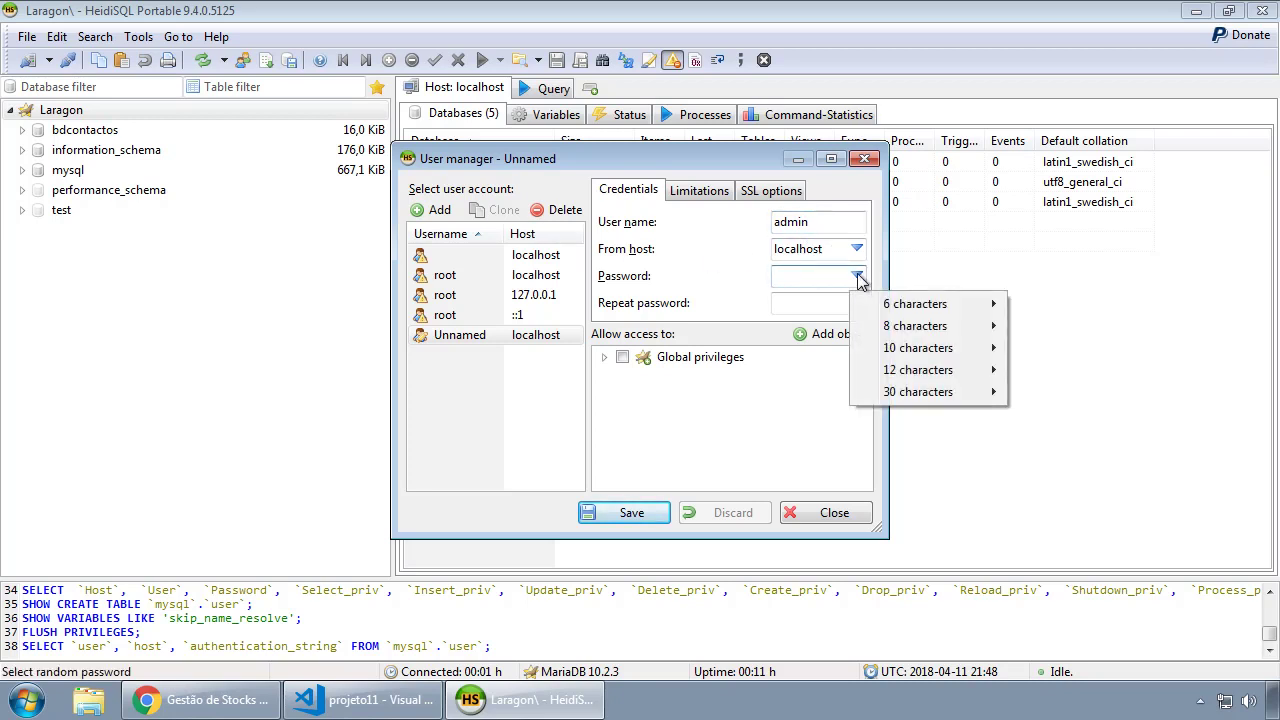
mouse_move(922, 316)
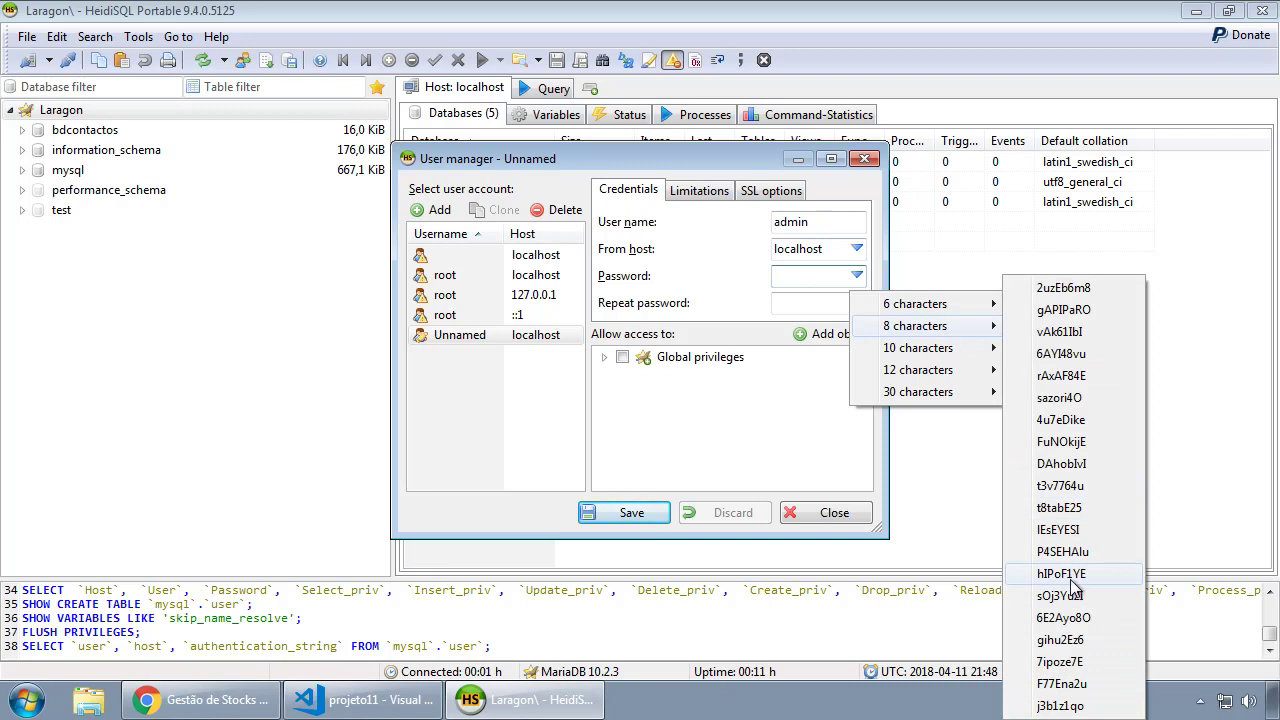
click(777, 279)
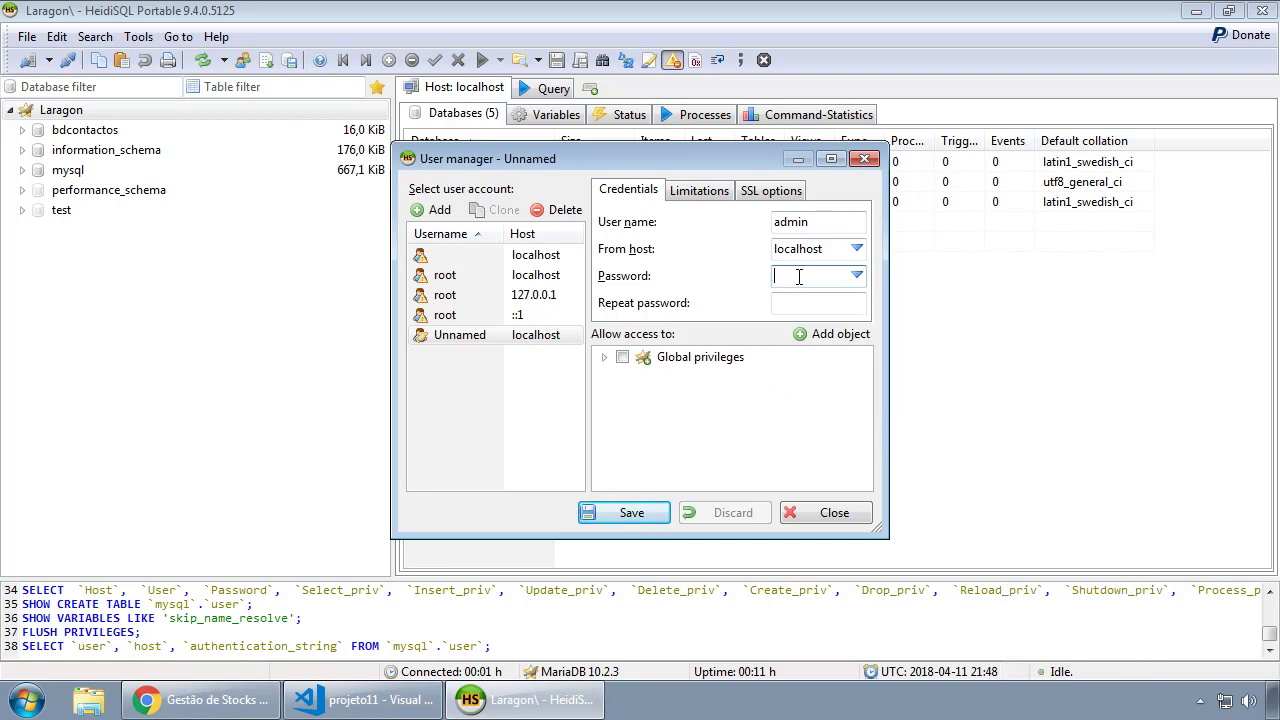
text(••••••)
click(817, 306)
text(••••••)
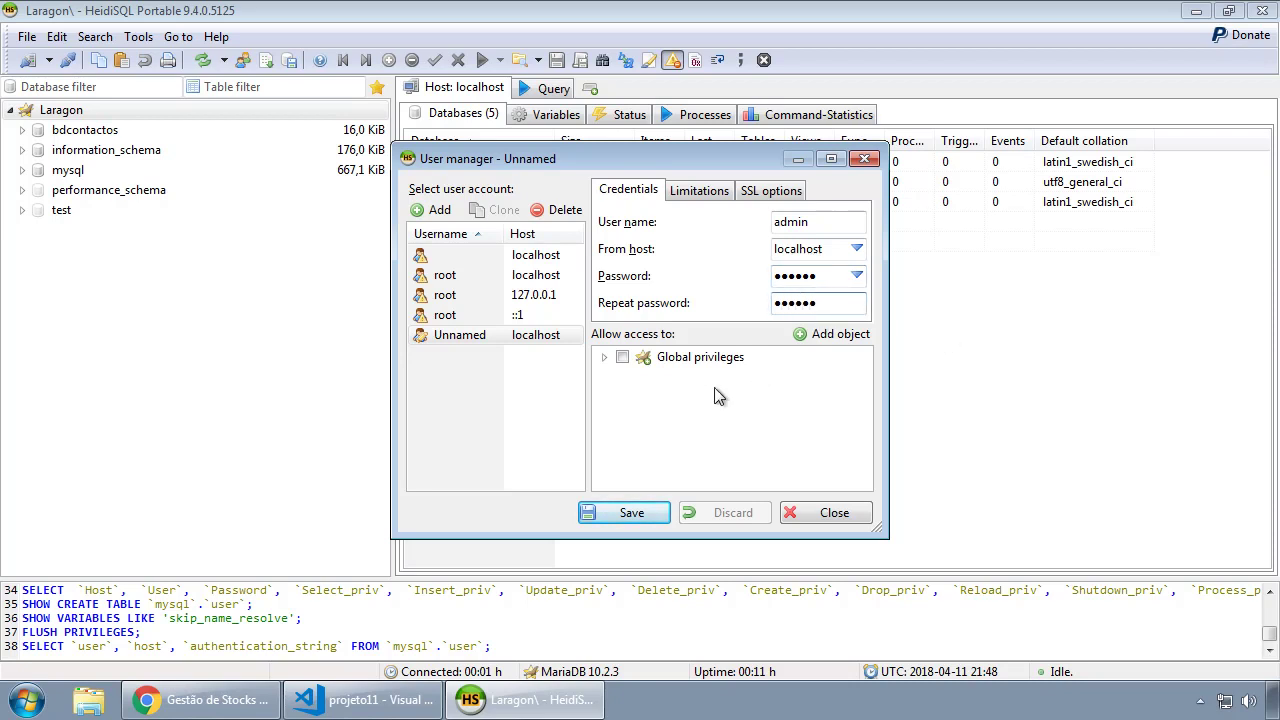
Grant admin all global privileges, save the account, and close the User manager.
click(650, 366)
click(603, 360)
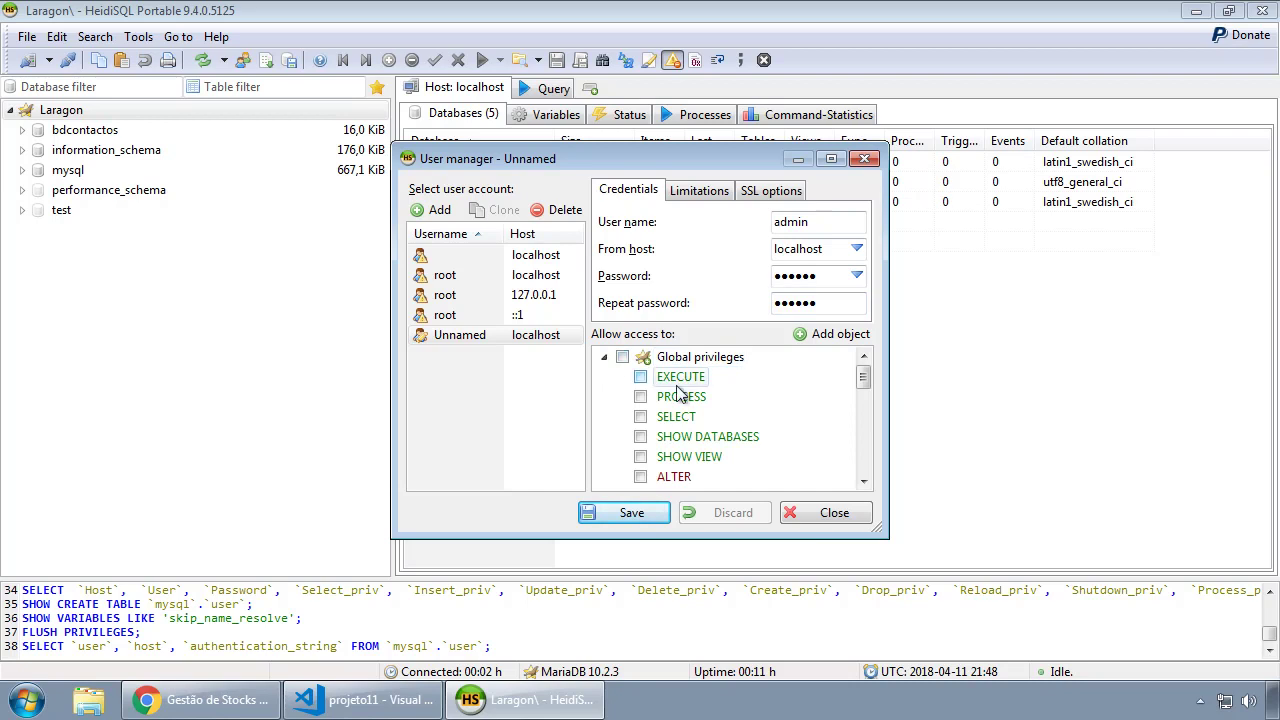
mouse_move(862, 378)
mouse_down()
mouse_move(862, 485)
mouse_move(863, 371)
mouse_up()
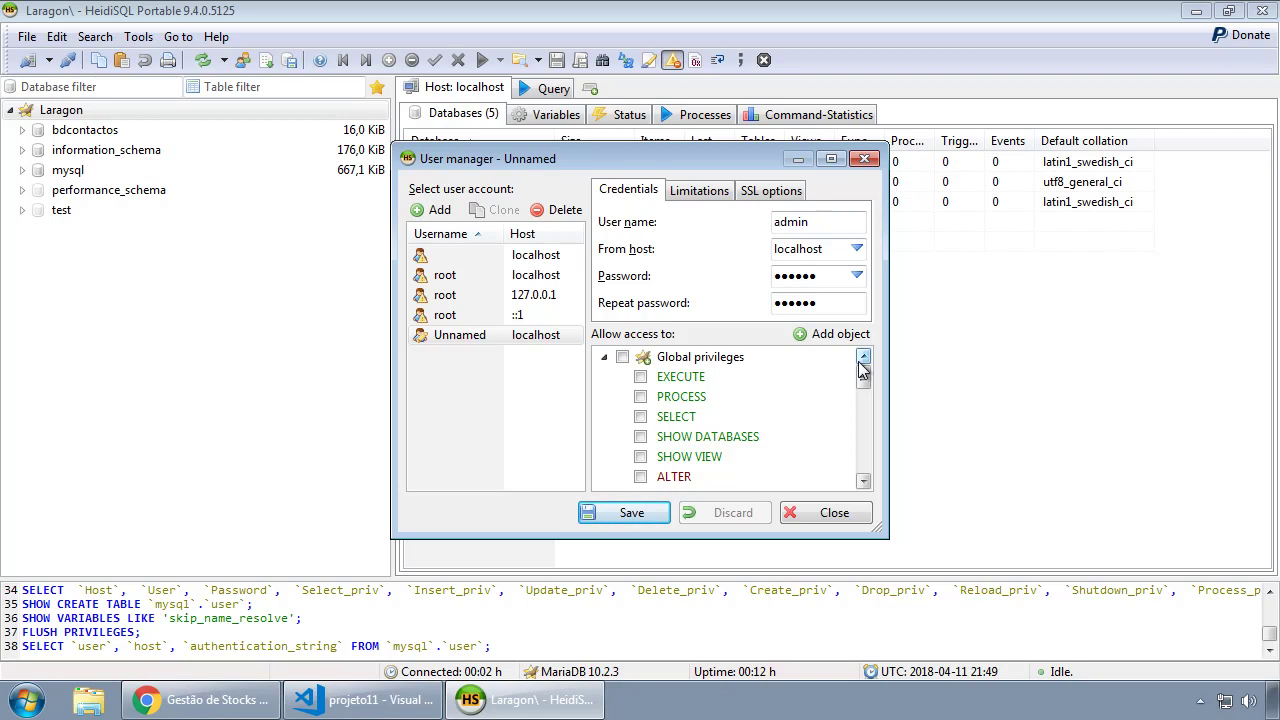
click(604, 358)
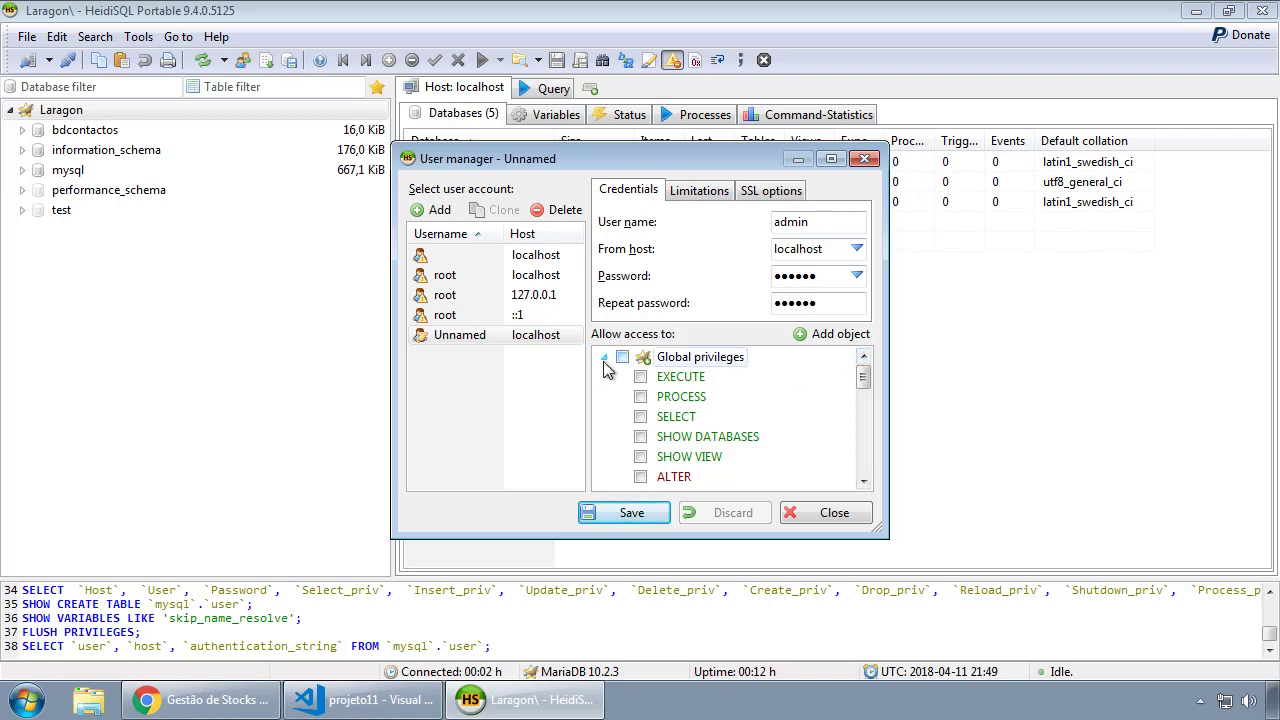
click(623, 360)
click(642, 517)
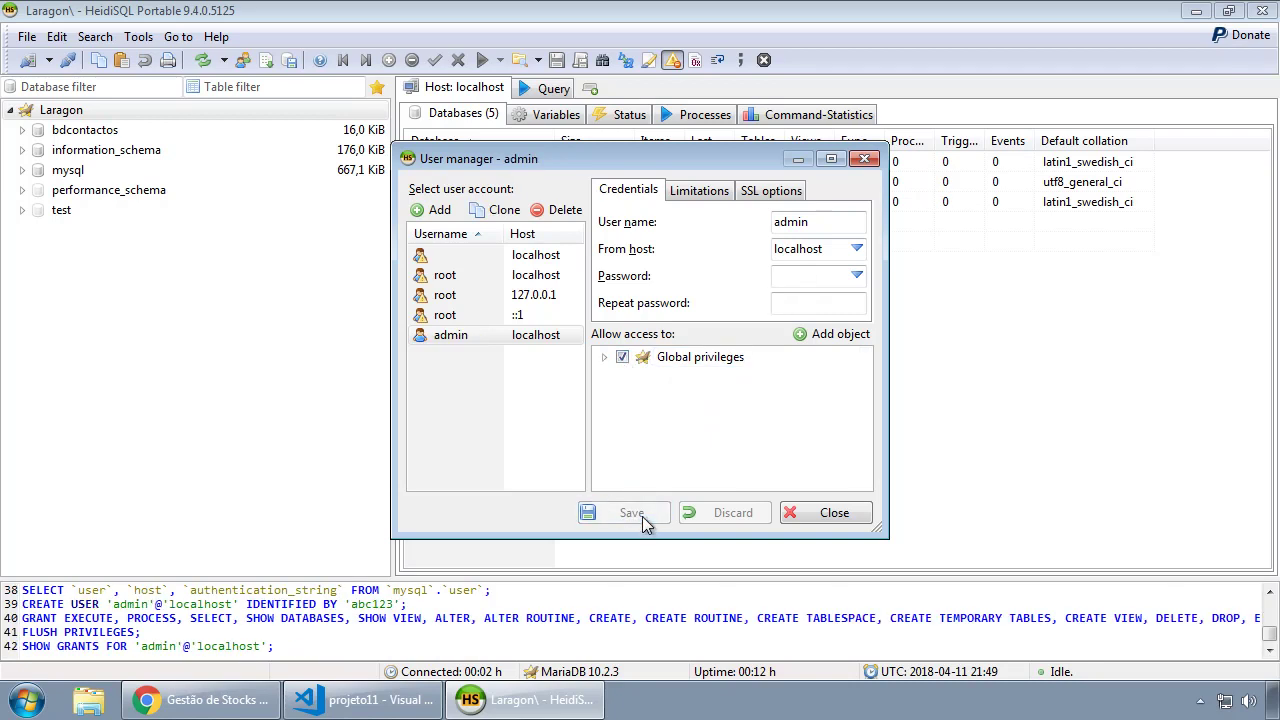
click(448, 338)
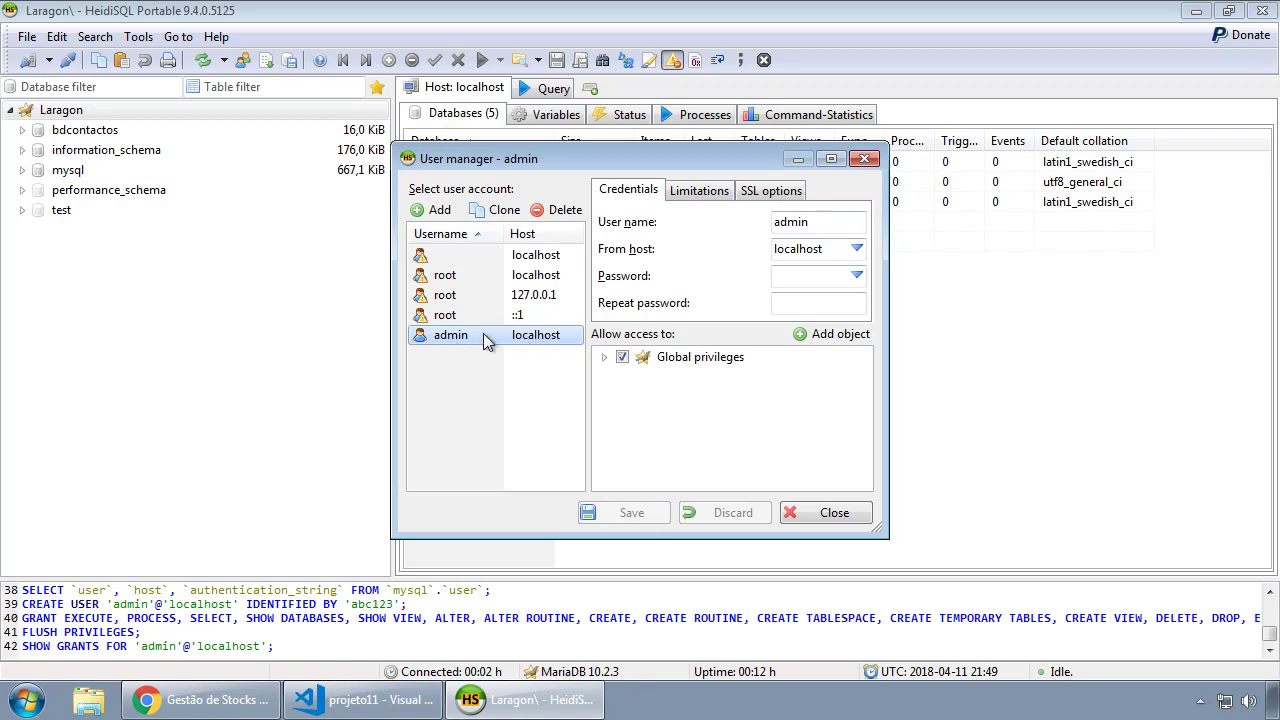
click(828, 518)
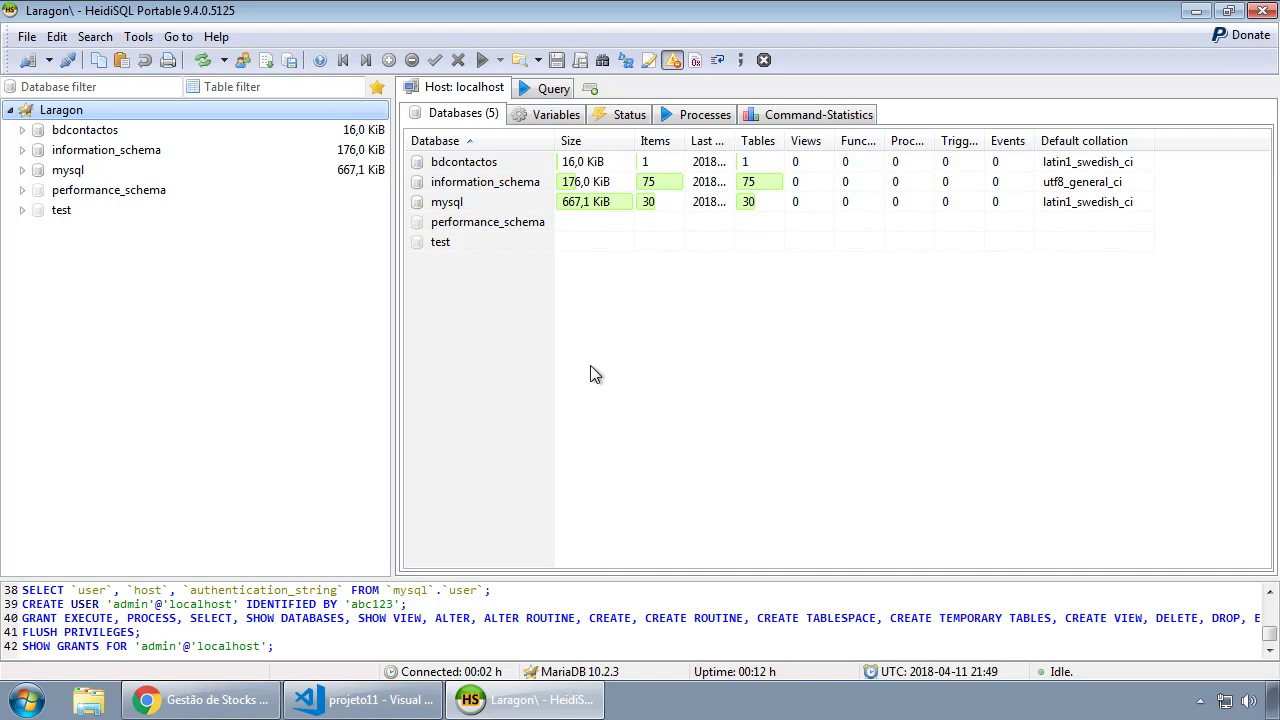
From the Laragon server node's context menu, choose Create new > Database.
mouse_move(407, 704)
right_click(49, 118)
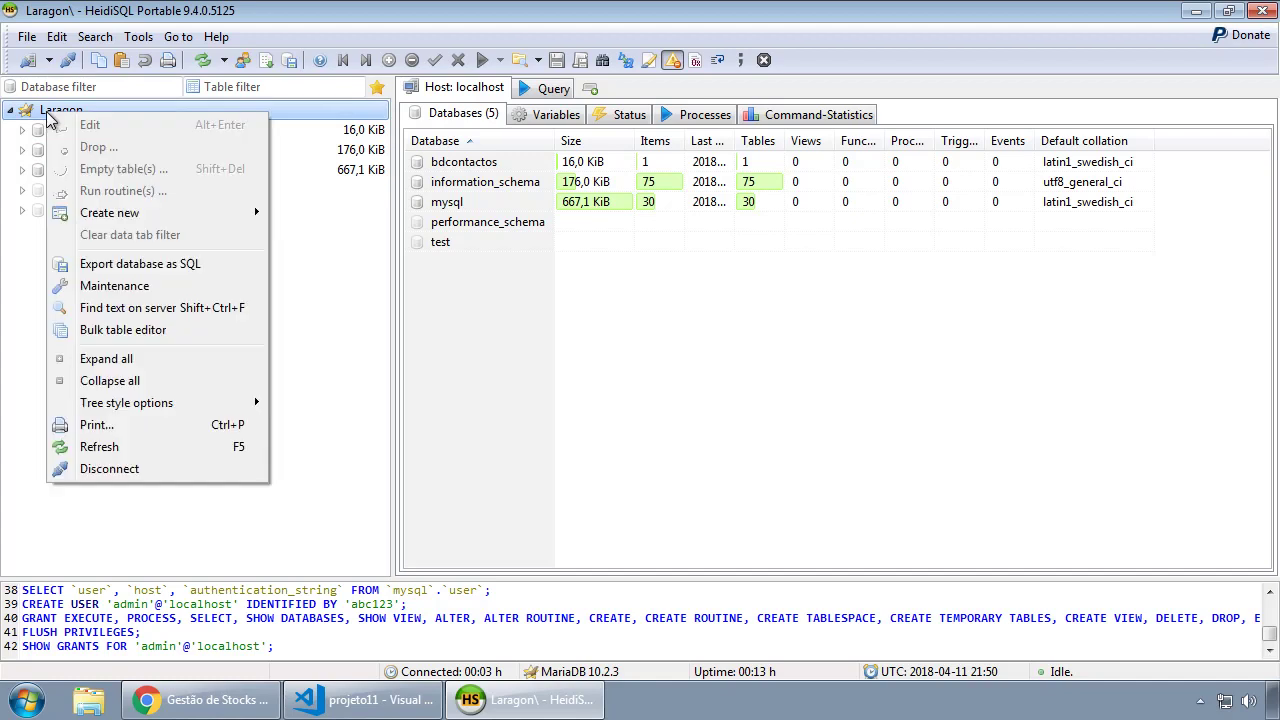
mouse_move(114, 210)
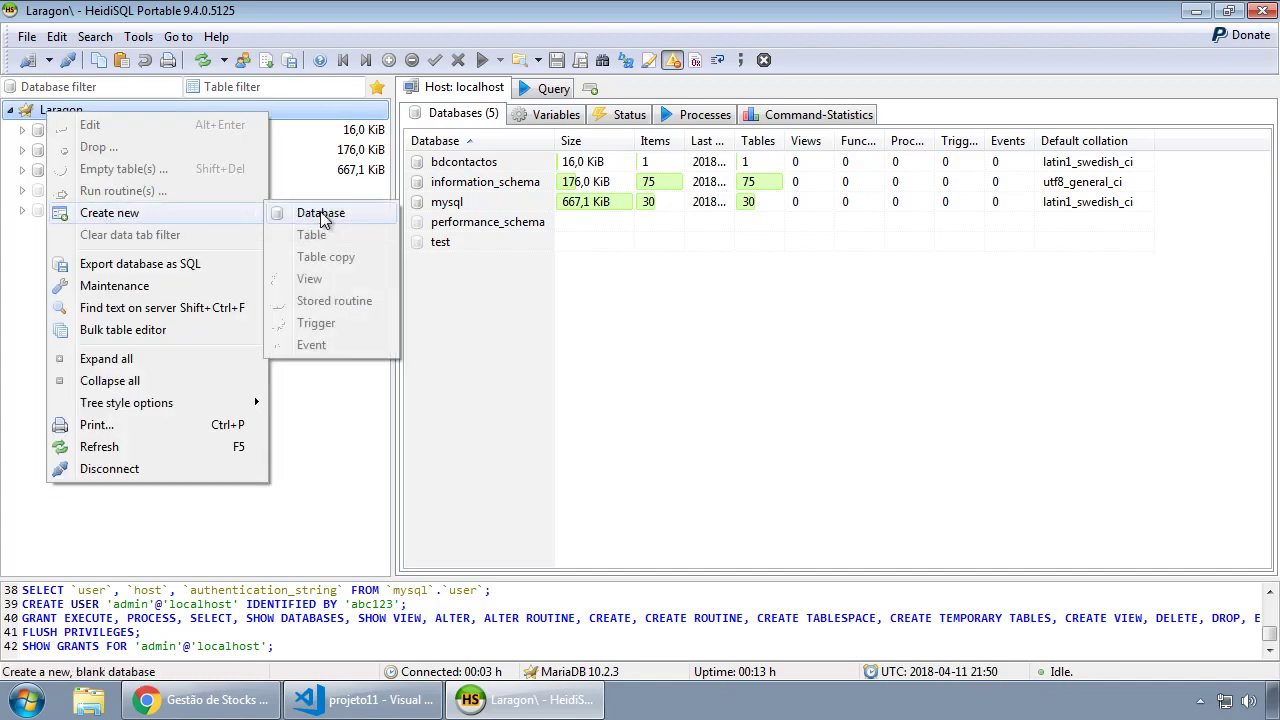
click(305, 214)
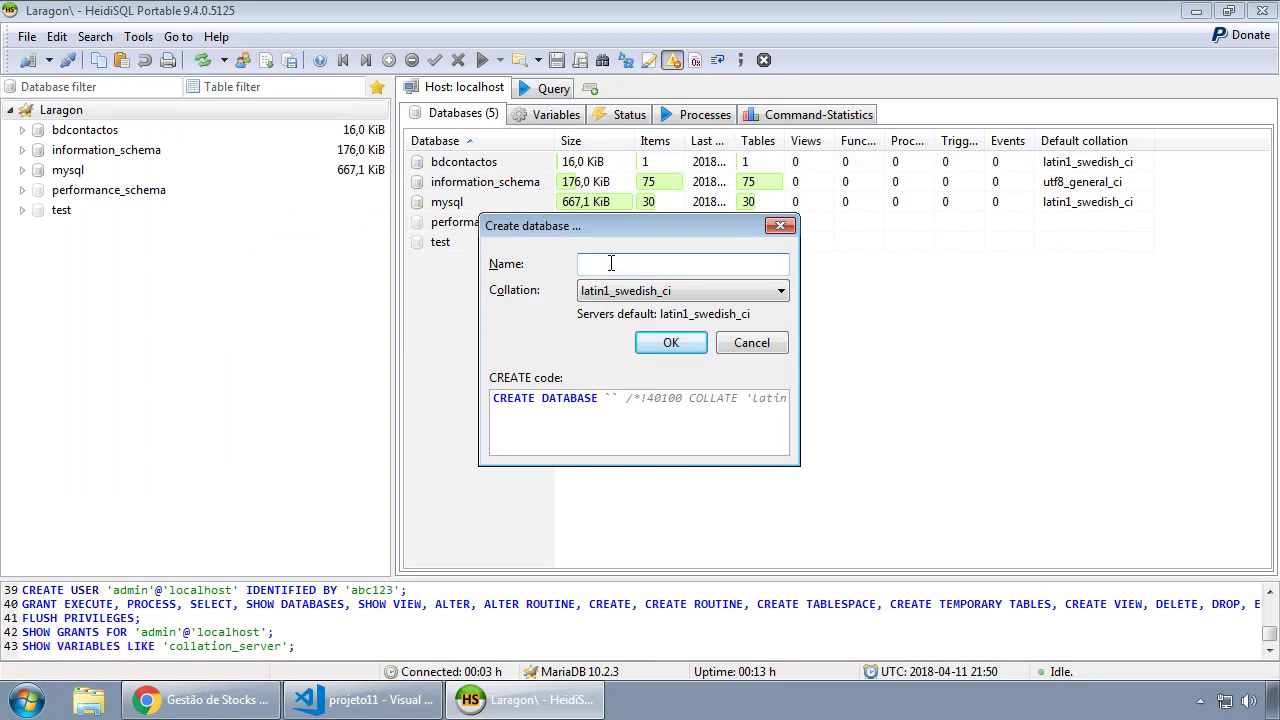
Create the database named dbstocks and open it in the tree.
text(dbstocks)
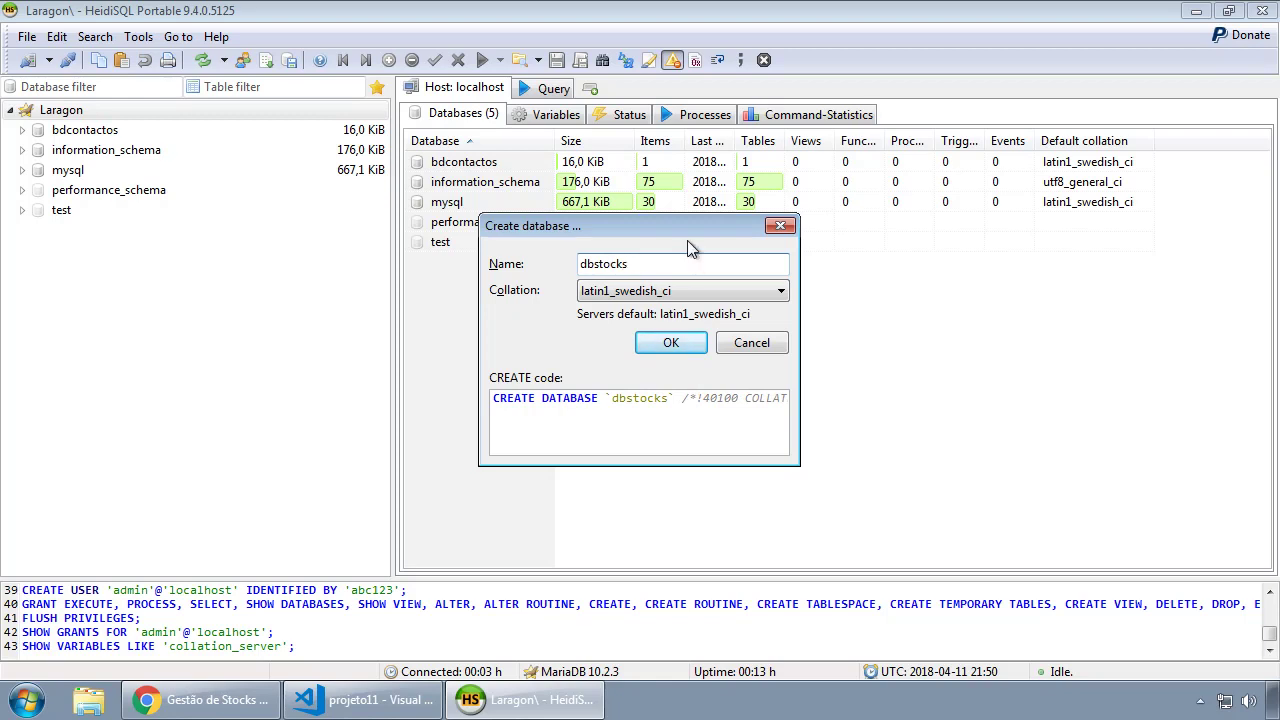
key(Return)
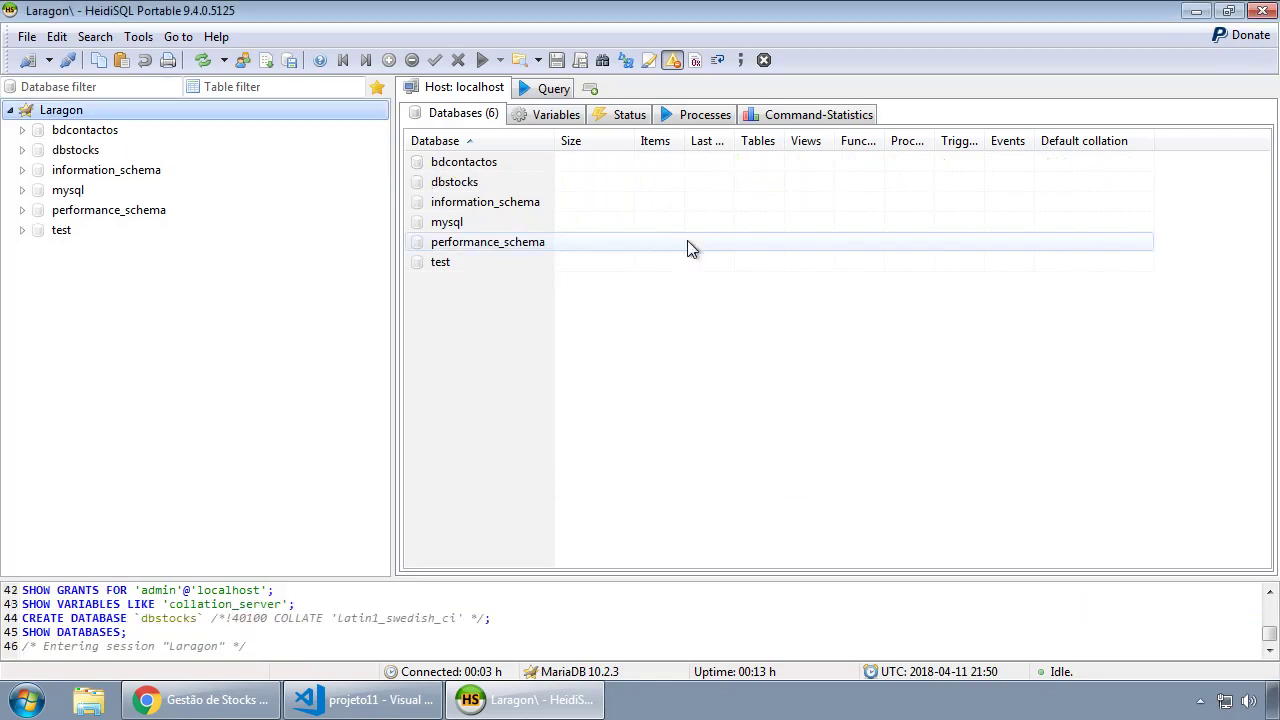
click(74, 152)
click(23, 150)
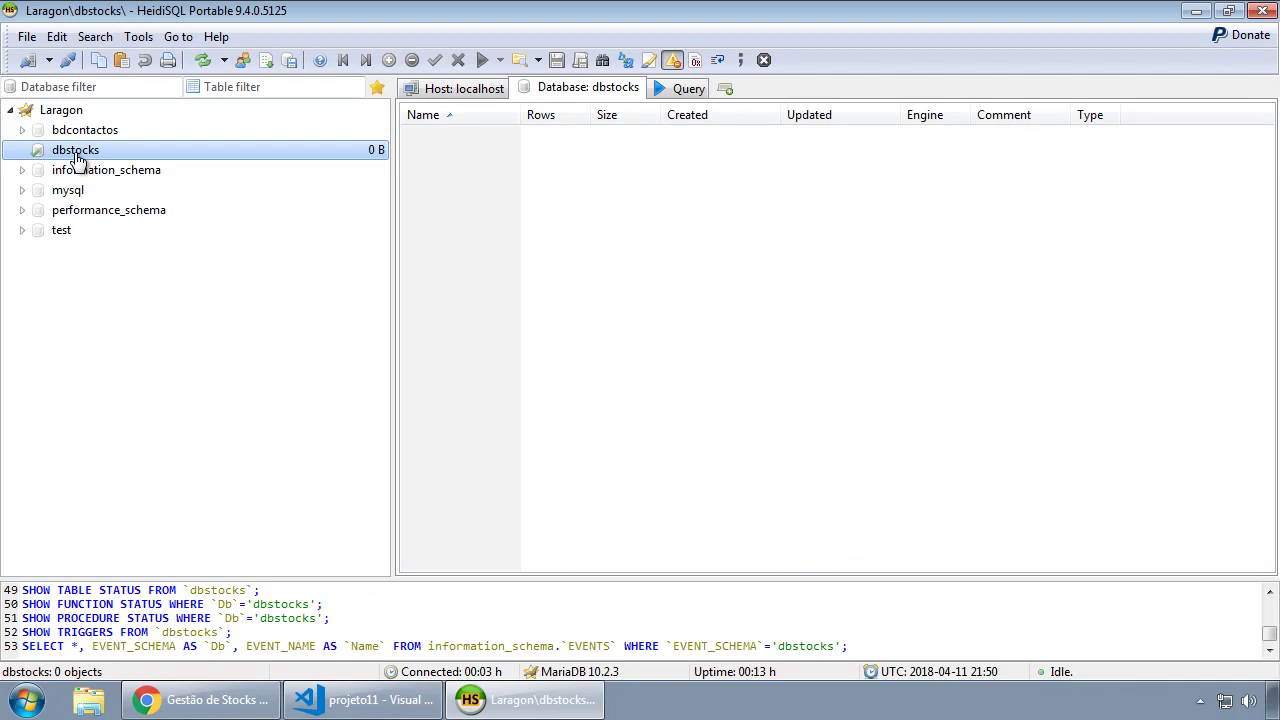
Start a new table in the dbstocks database and name it usuarios.
right_click(77, 155)
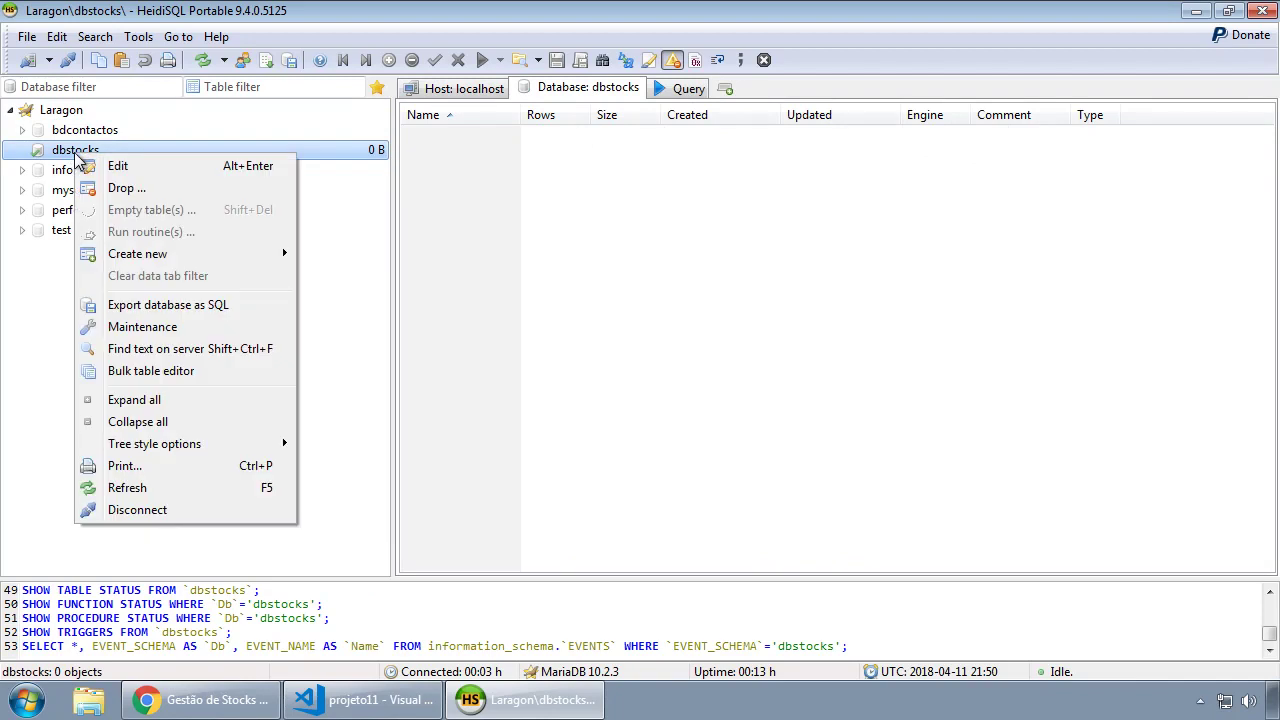
mouse_move(137, 252)
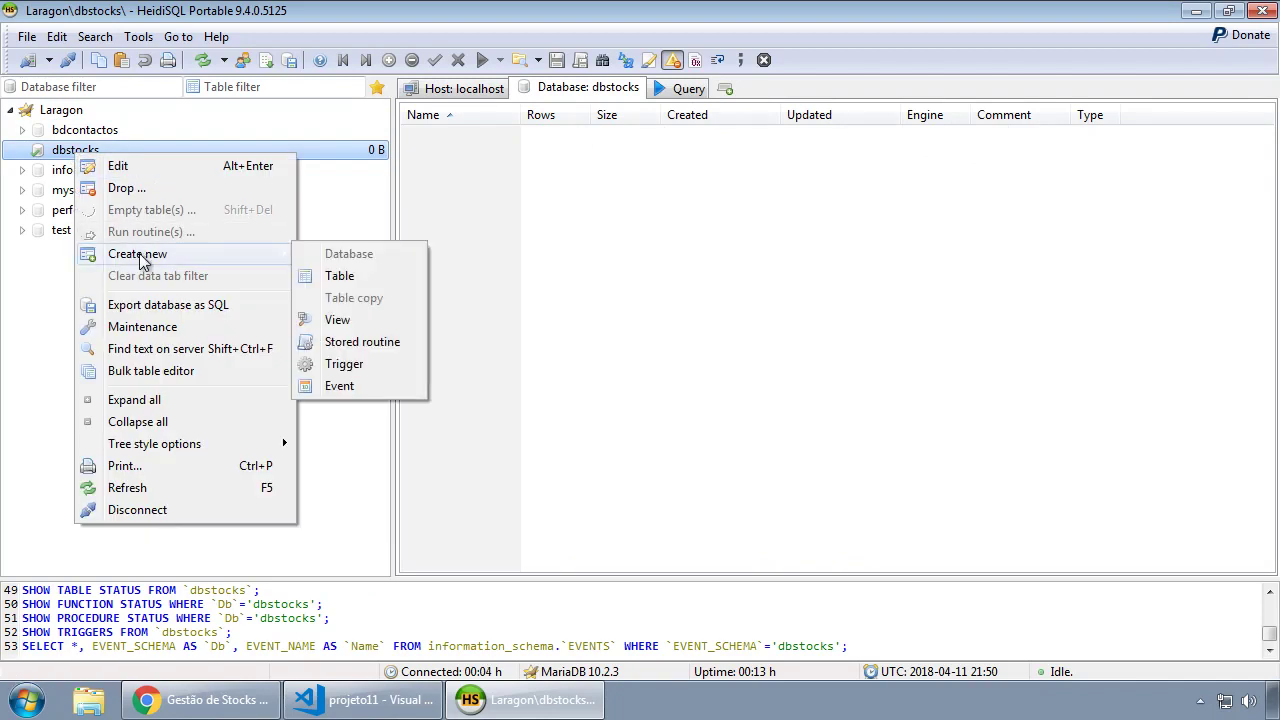
click(341, 283)
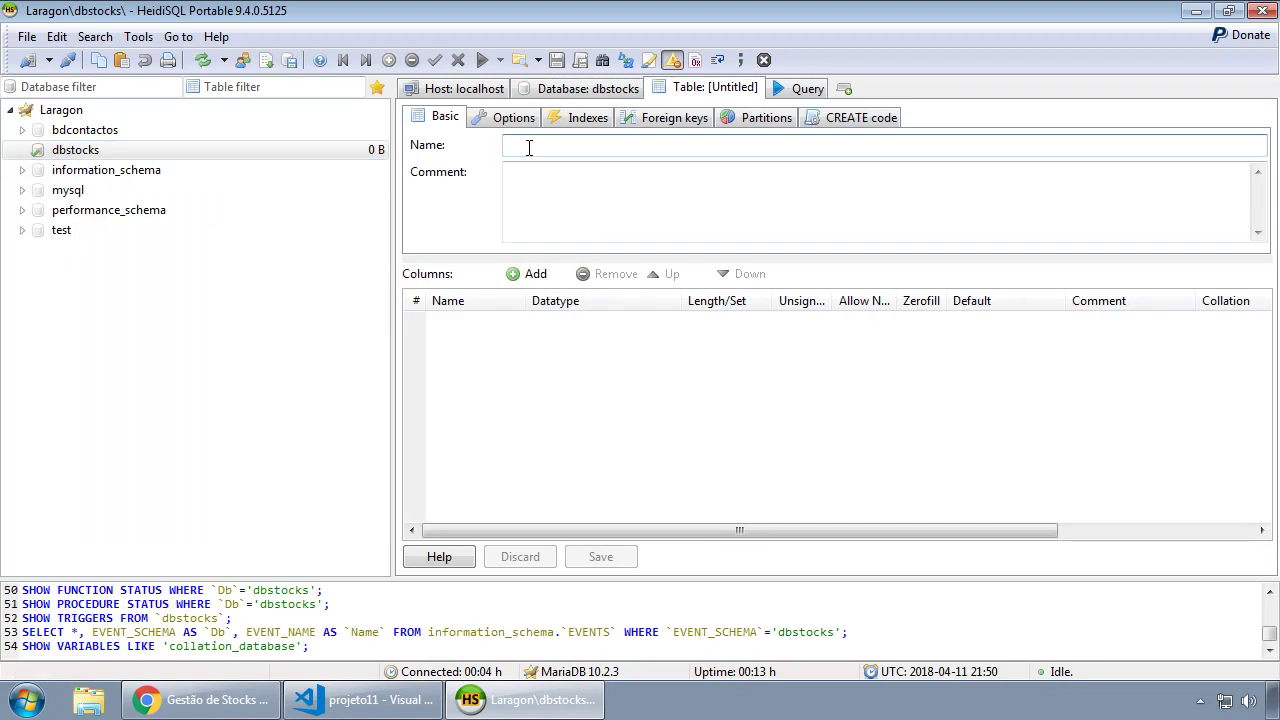
text(usuarios)
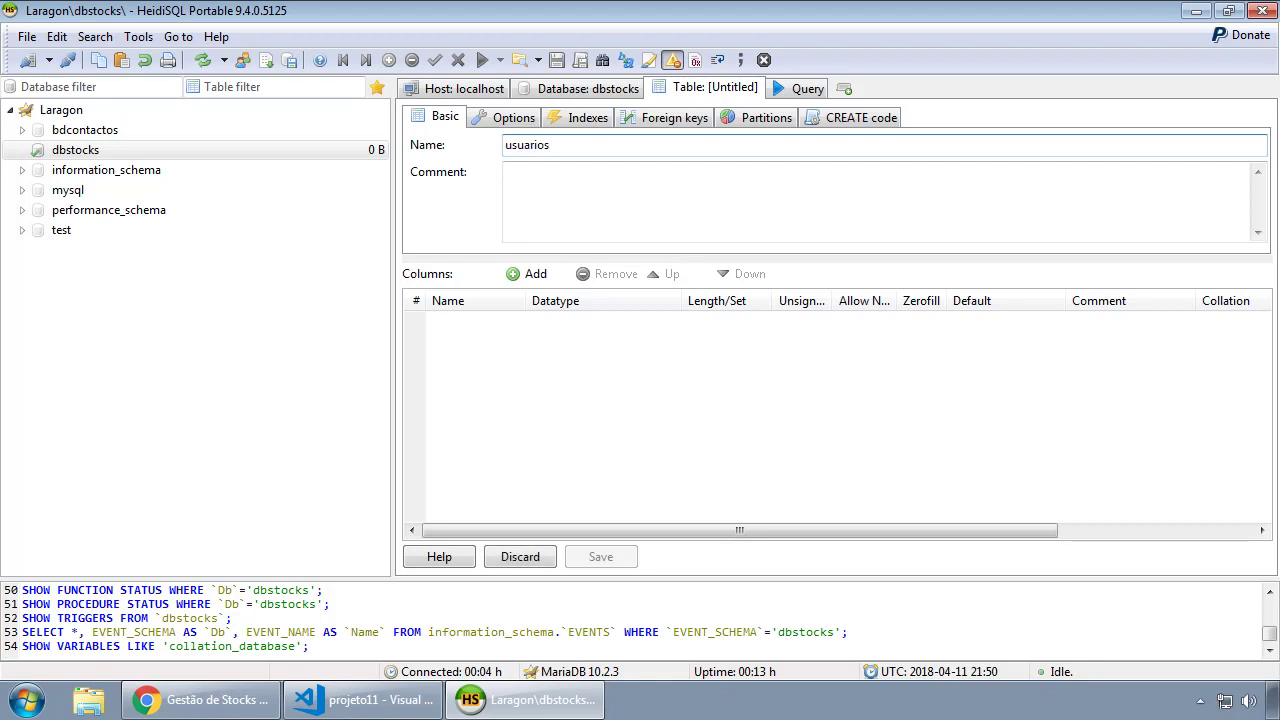
Add an id_usuario INT column, unsigned, with AUTO_INCREMENT as its default.
click(533, 274)
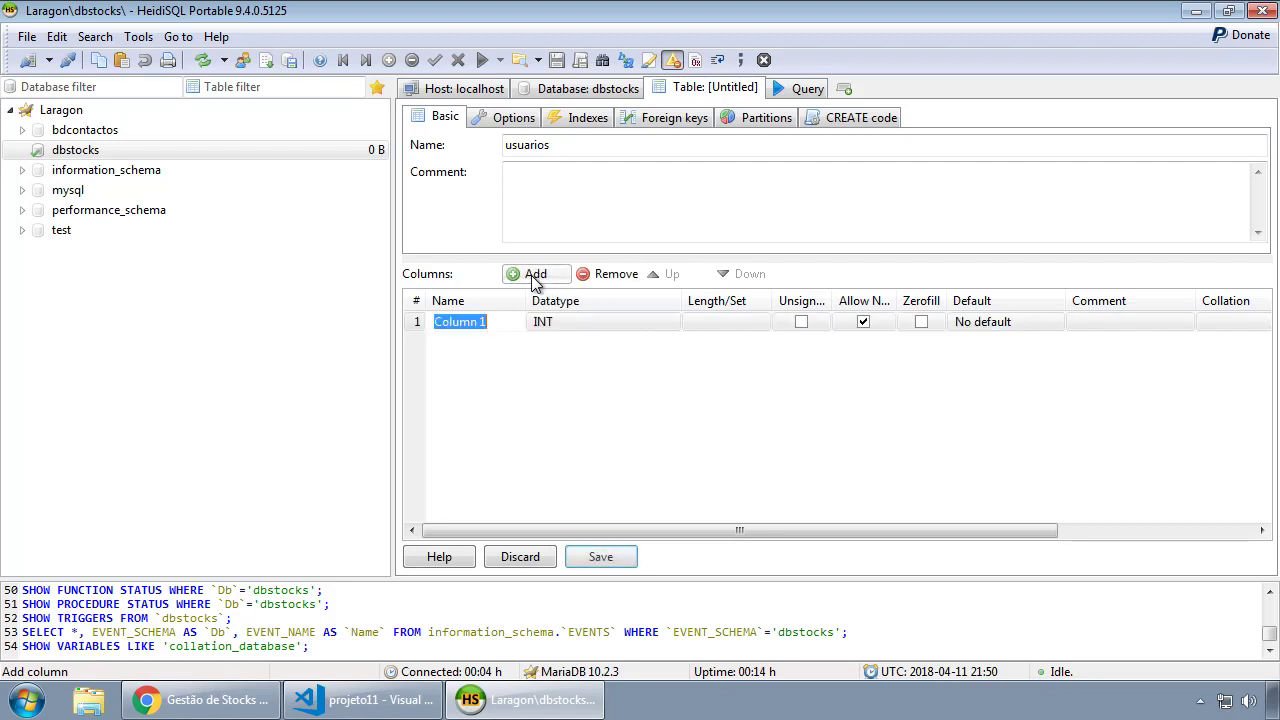
text(id_usuario)
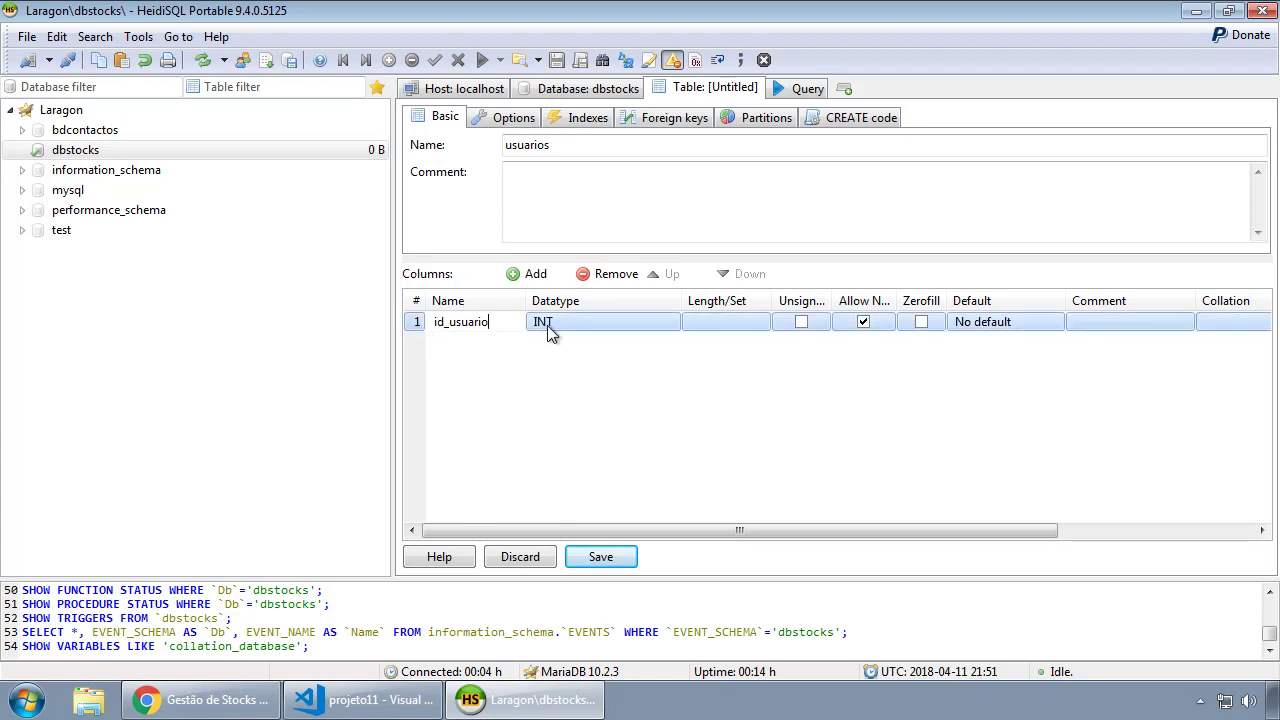
click(801, 322)
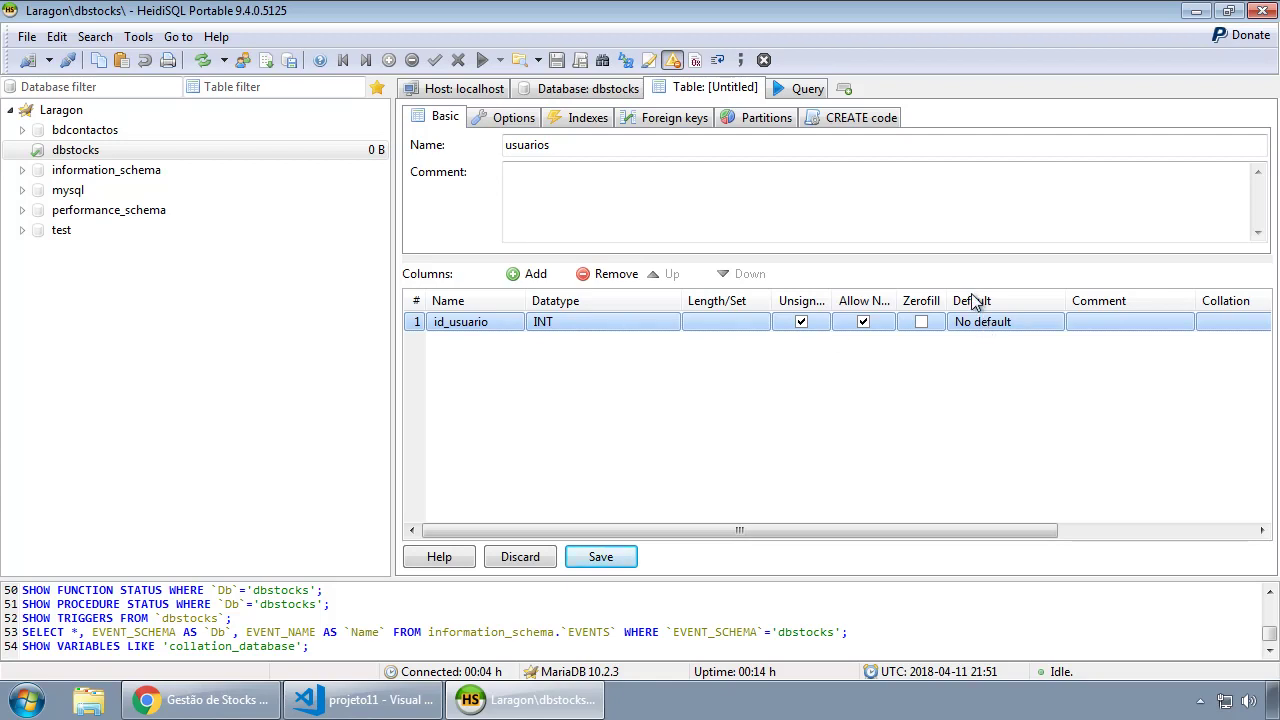
click(1010, 328)
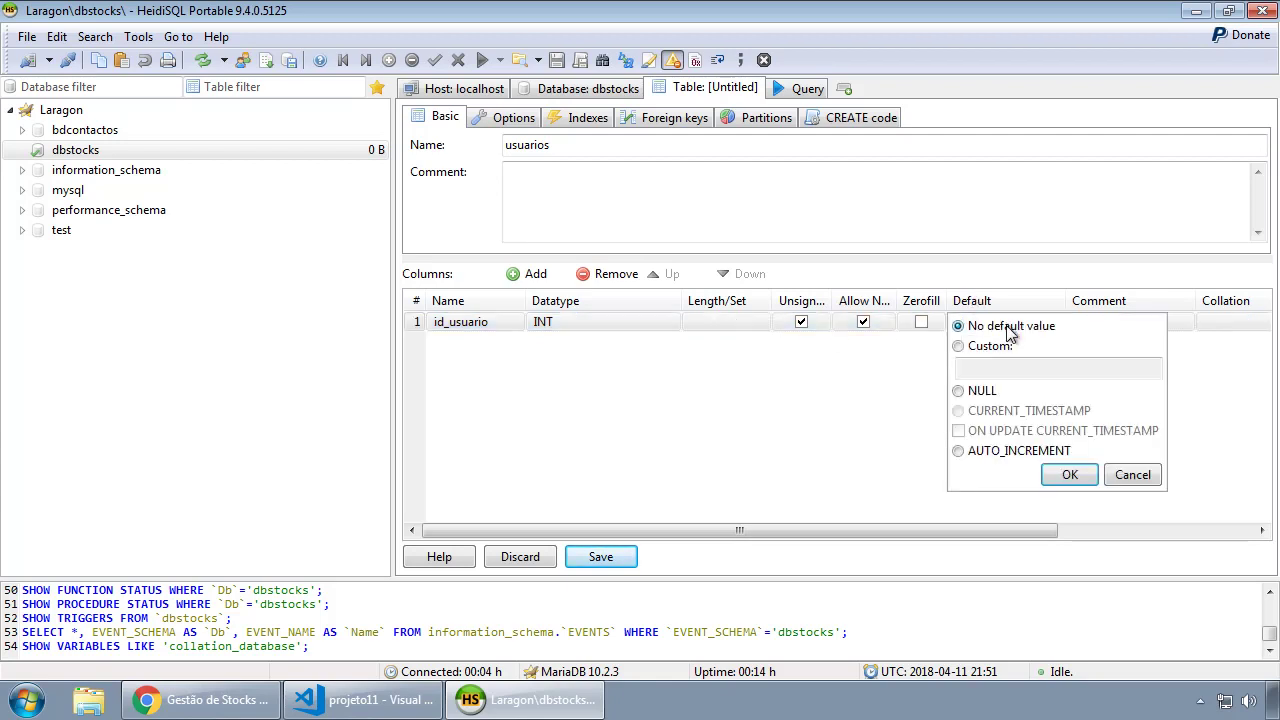
click(970, 452)
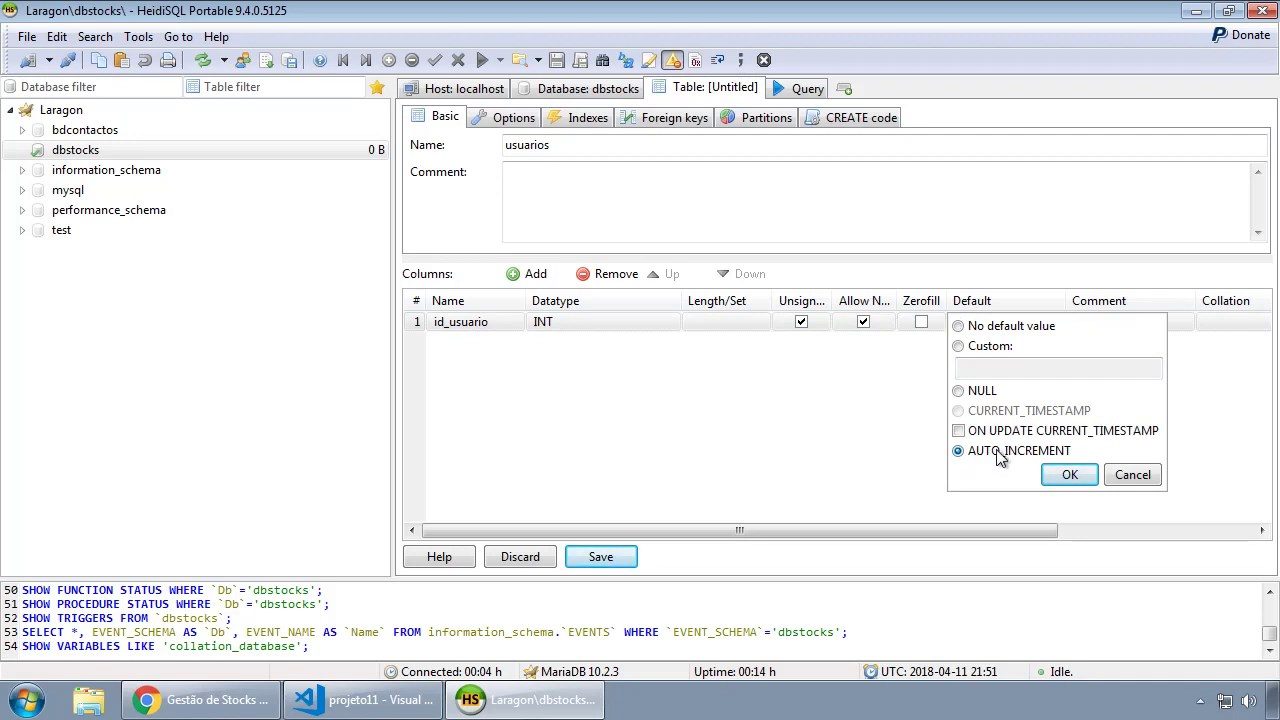
click(1070, 476)
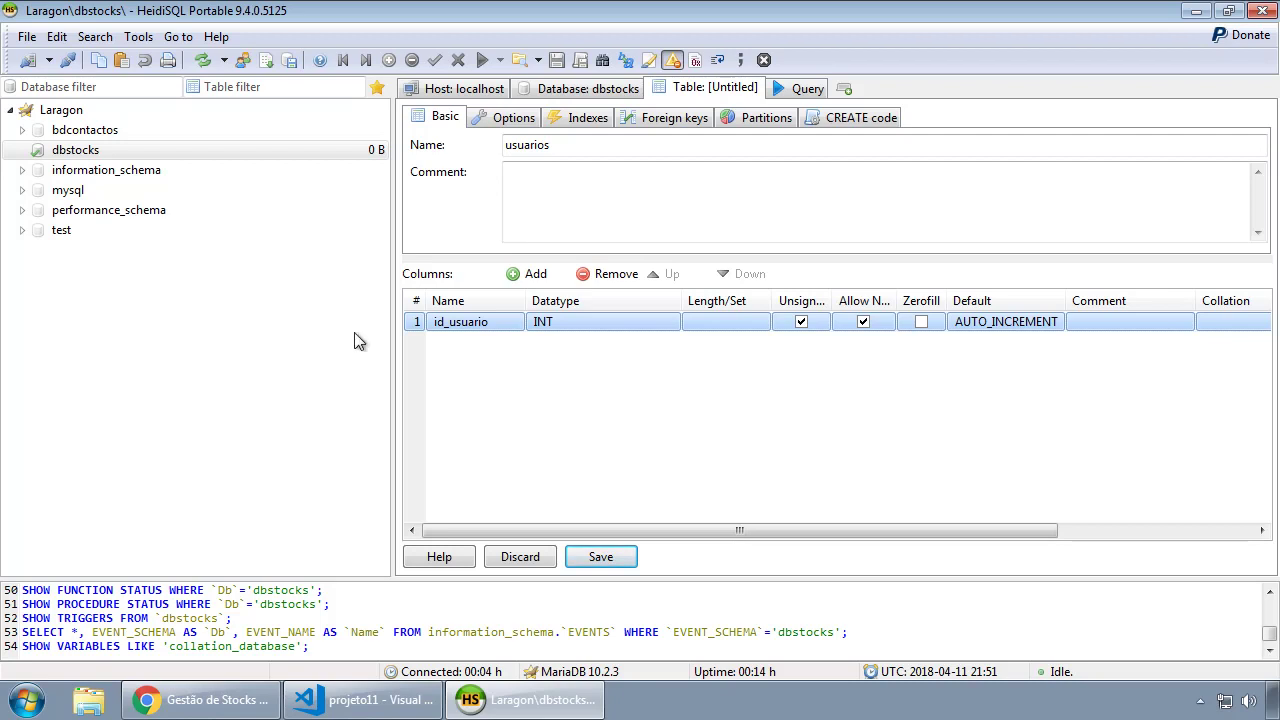
Add a usuario VARCHAR(50) column and a senha VARCHAR column with length 200.
click(530, 274)
text(usuario)
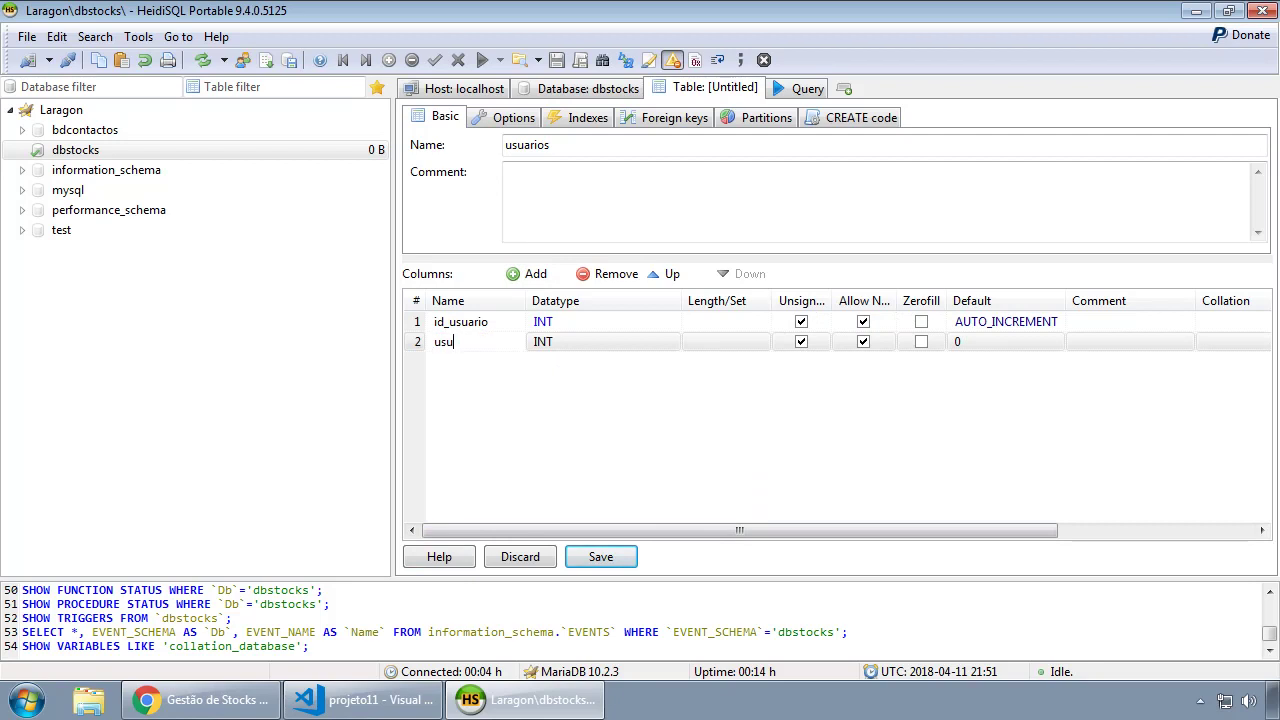
click(659, 341)
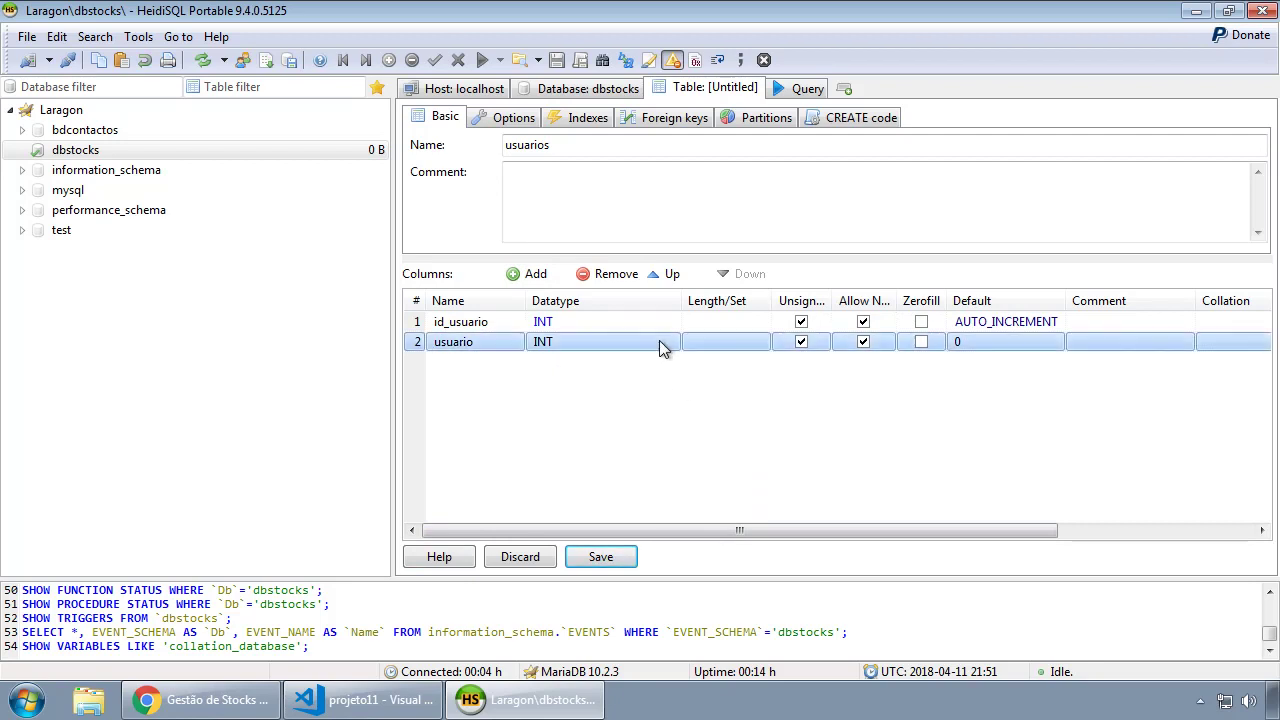
click(659, 341)
drag(692, 390, 697, 432)
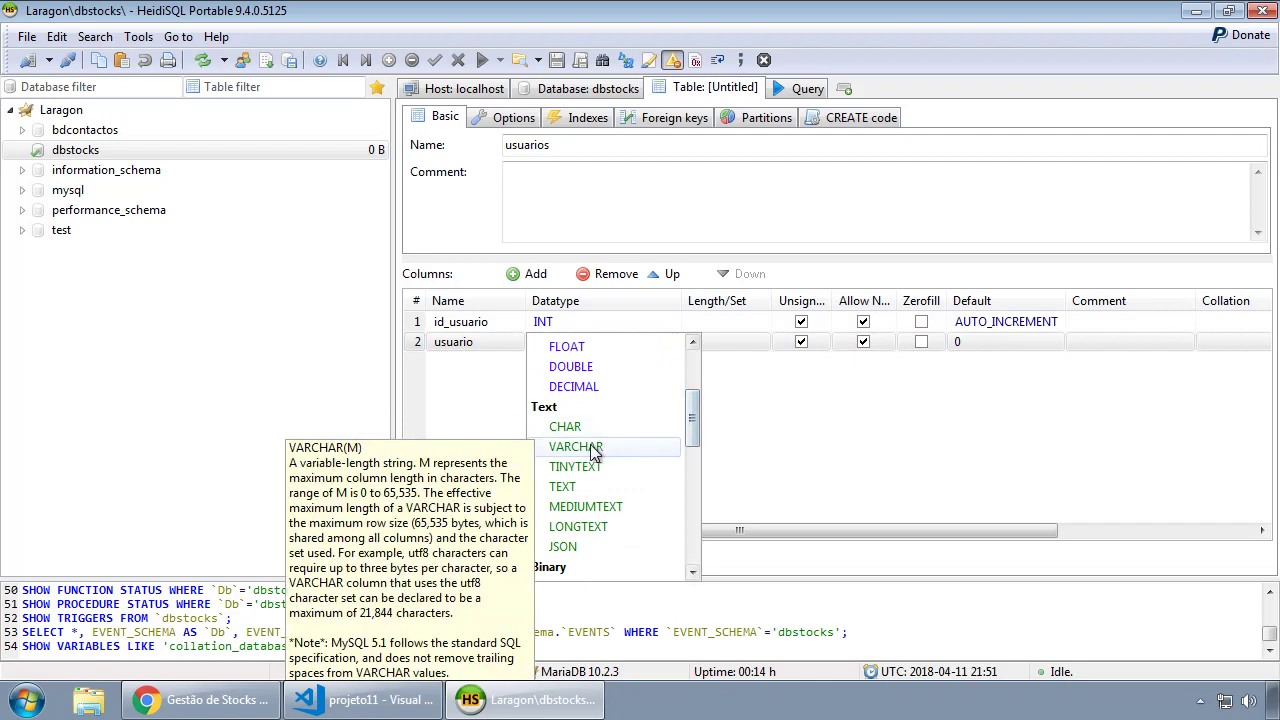
click(576, 446)
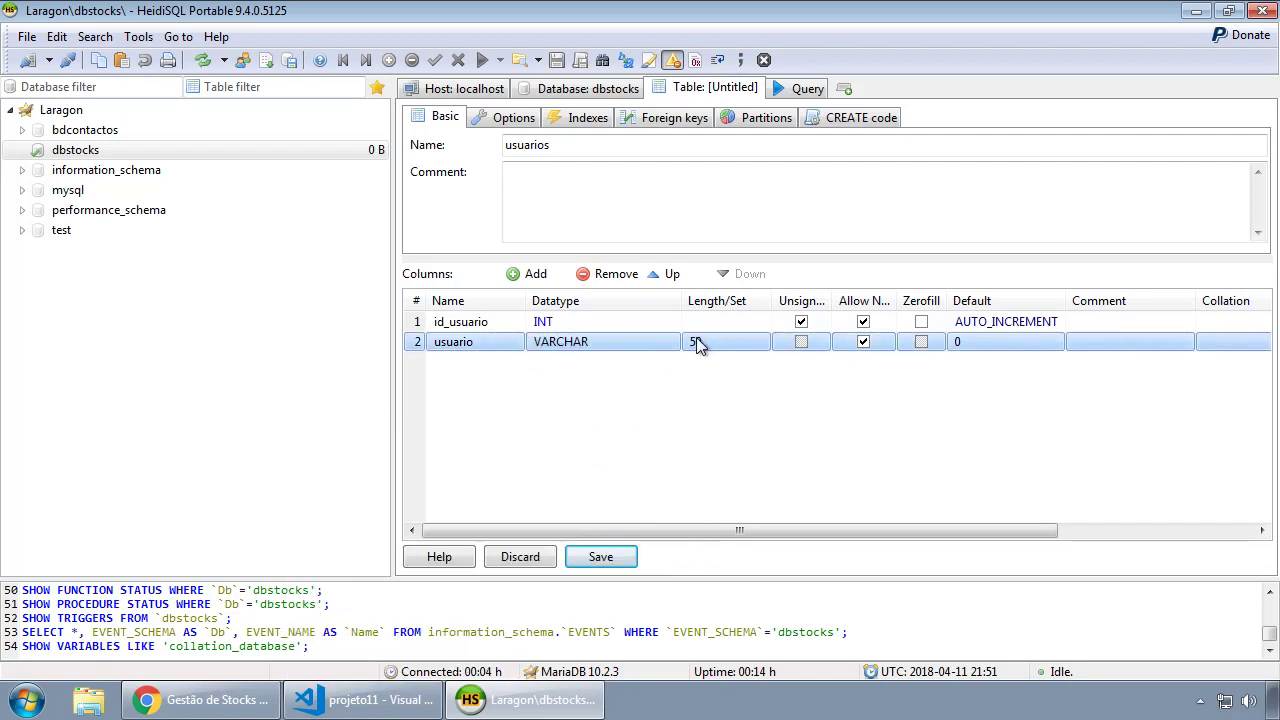
click(527, 280)
text(senha)
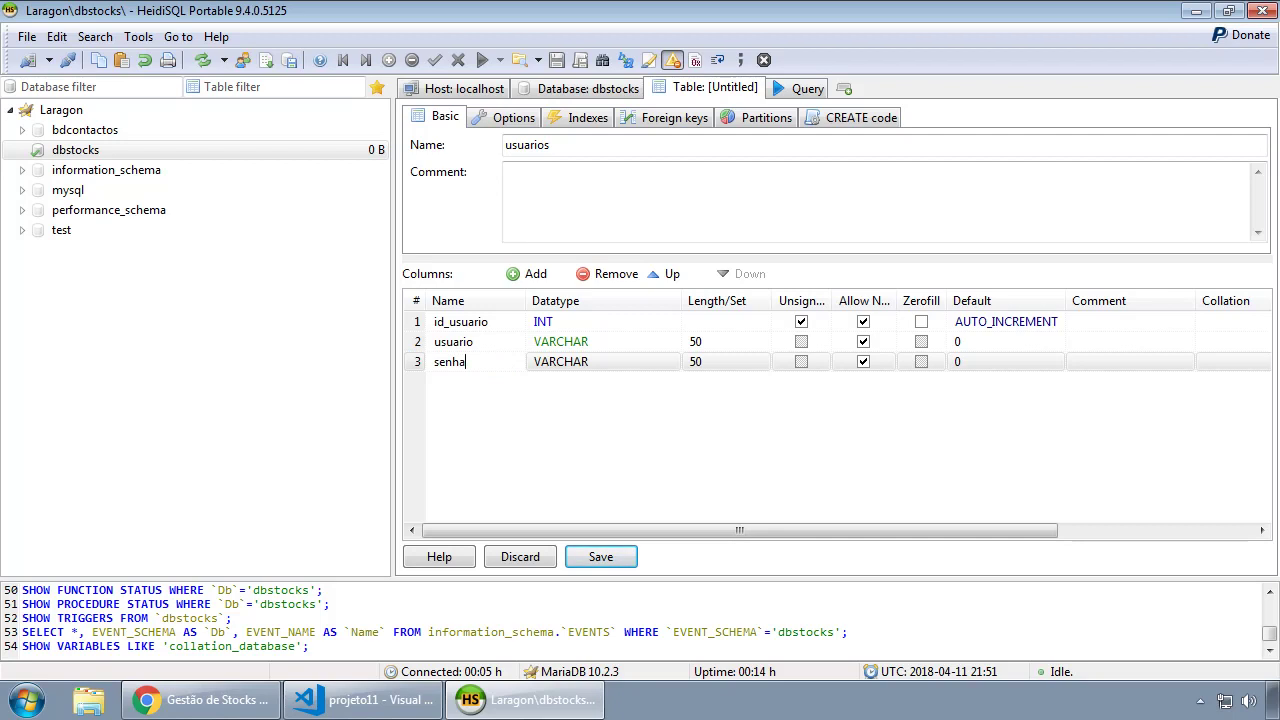
click(731, 360)
text(200)
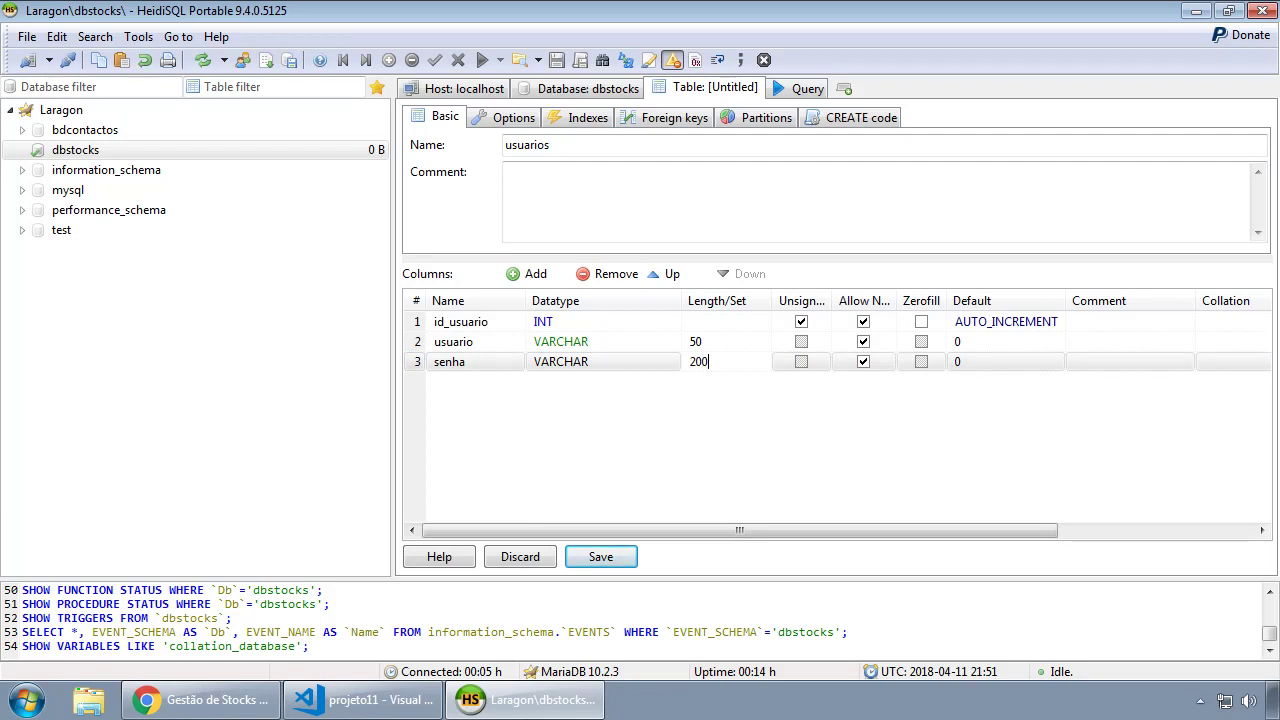
click(718, 440)
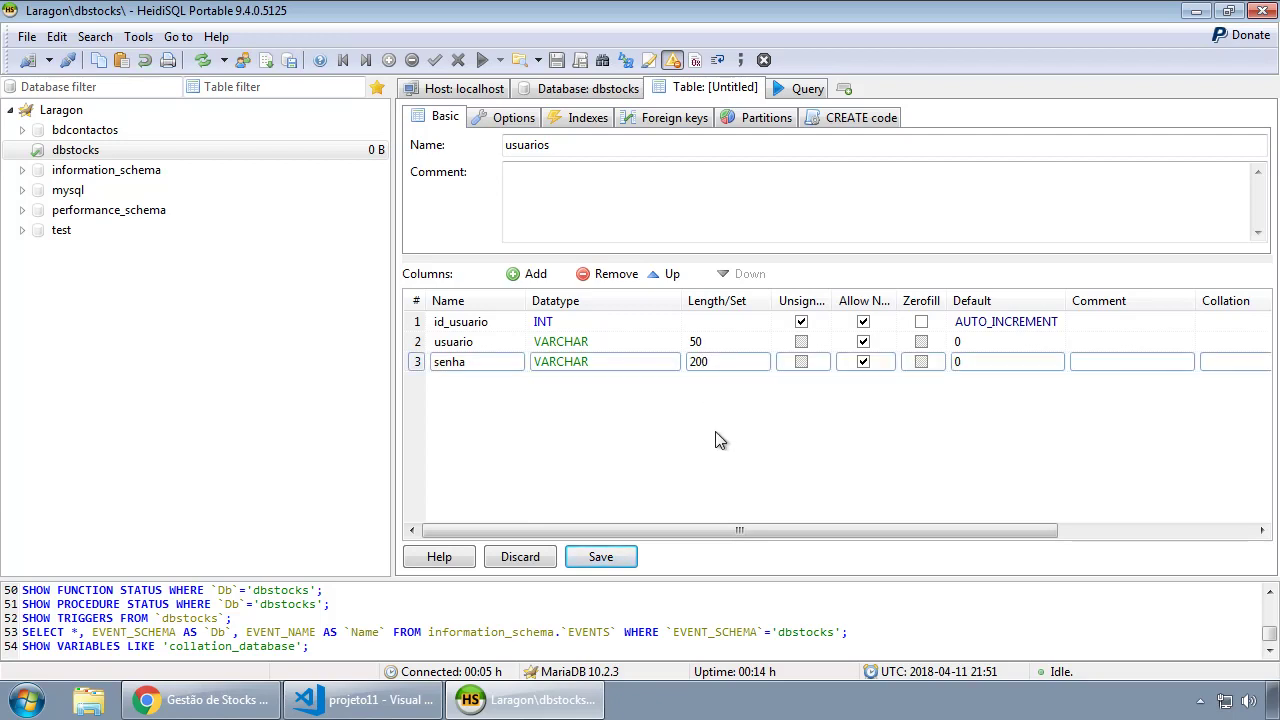
click(427, 325)
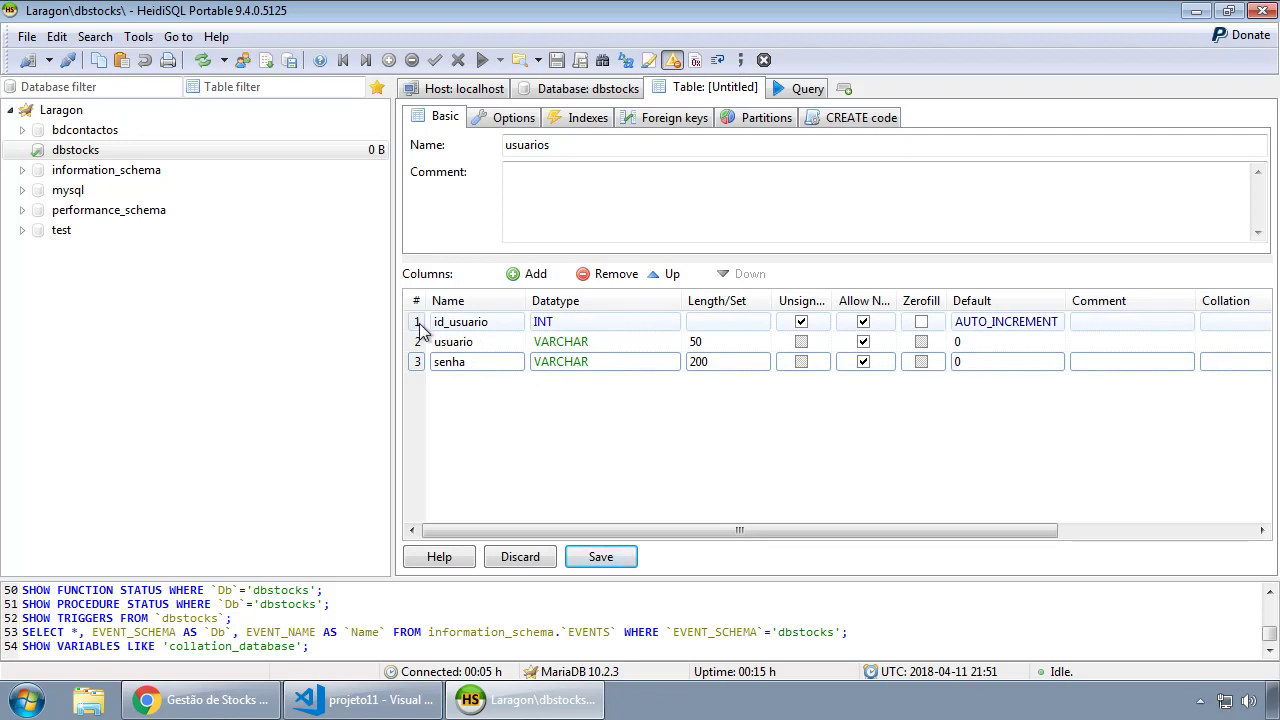
Make id_usuario the PRIMARY key, save usuarios, and return to the dbstocks table list.
right_click(420, 330)
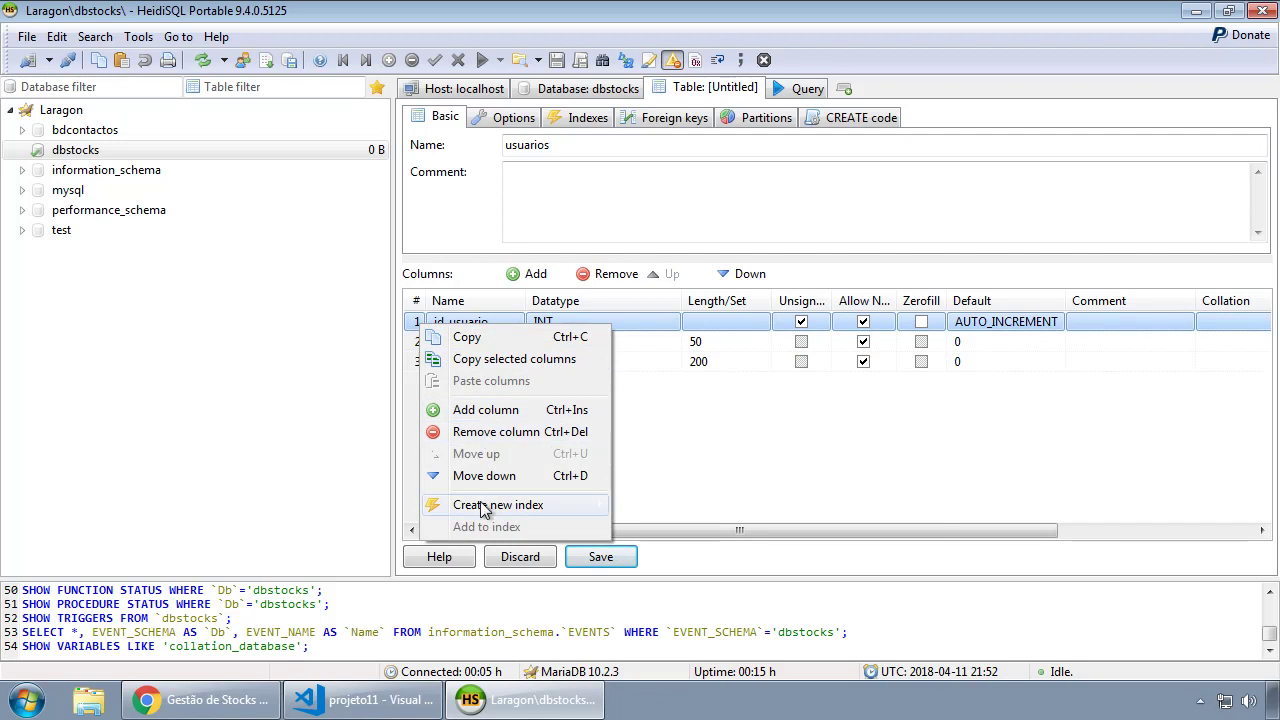
mouse_move(484, 514)
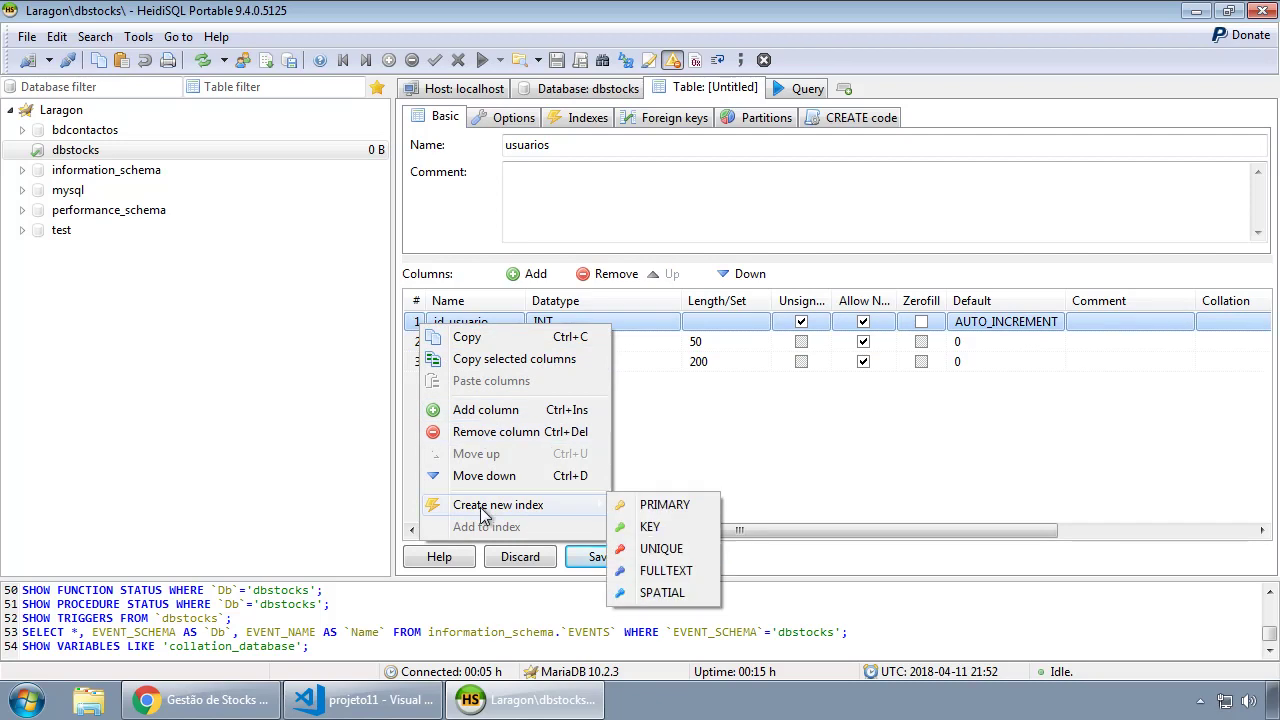
click(665, 505)
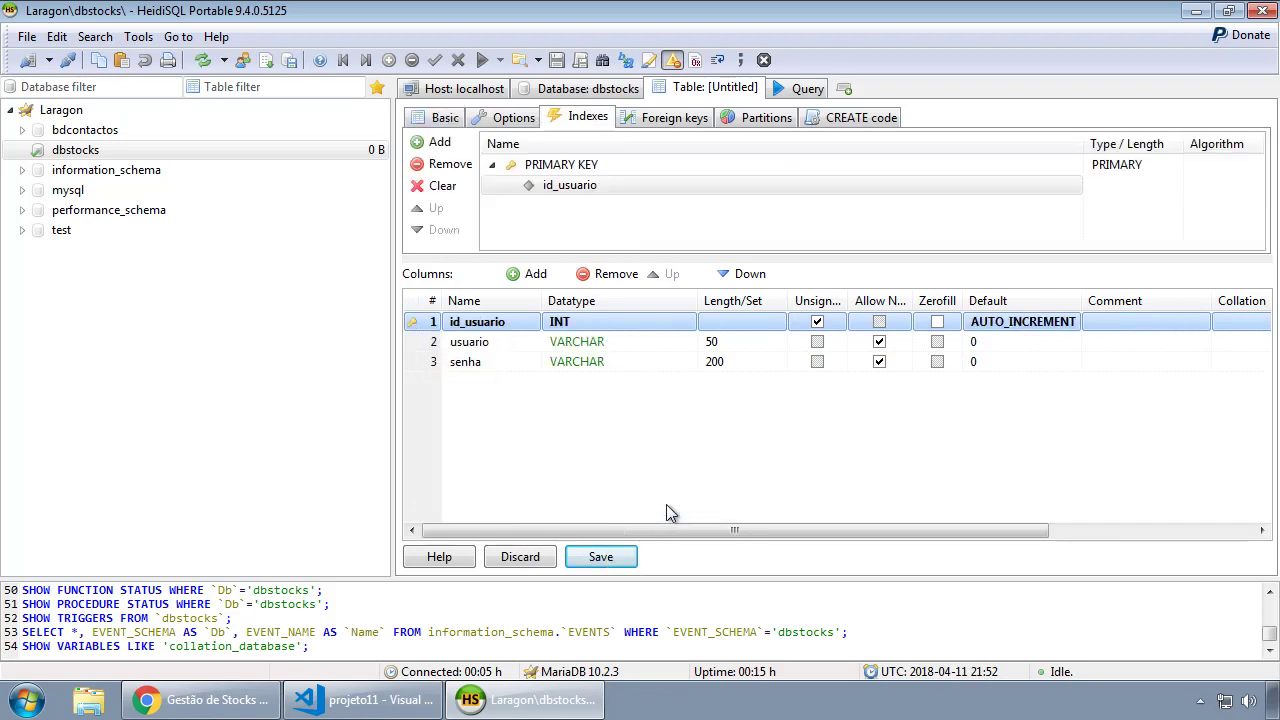
click(604, 558)
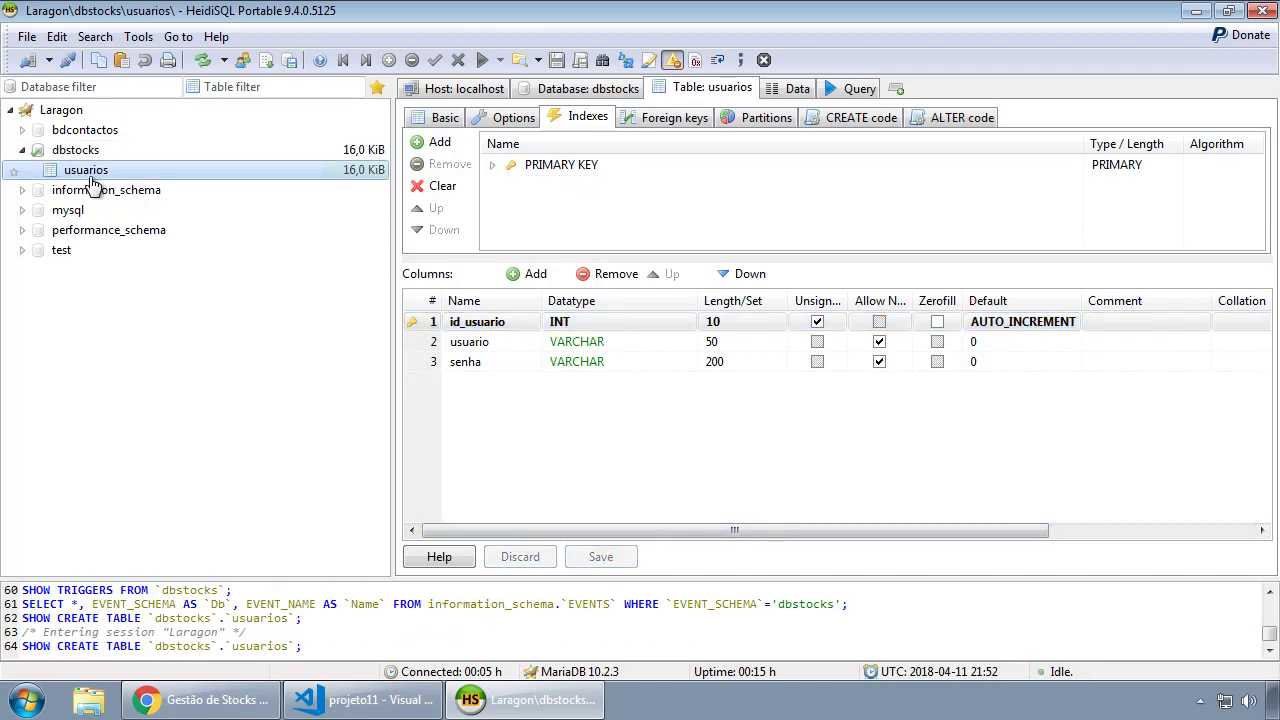
click(797, 89)
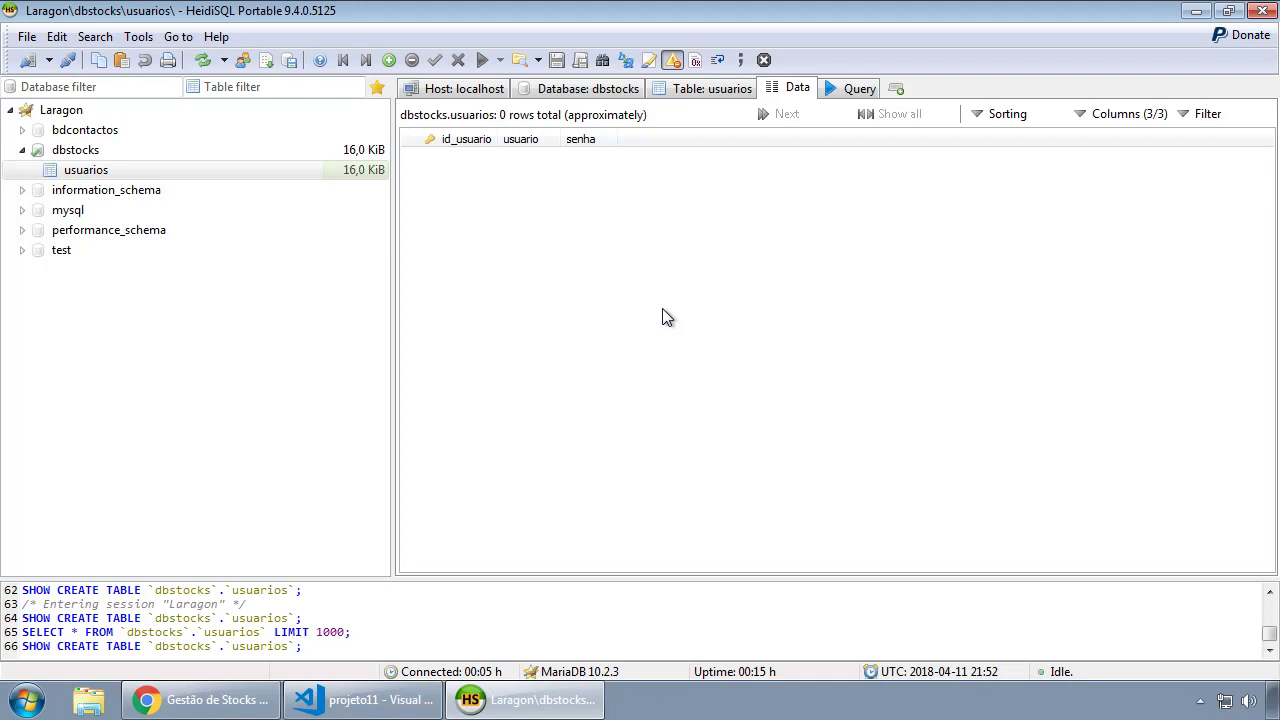
click(84, 152)
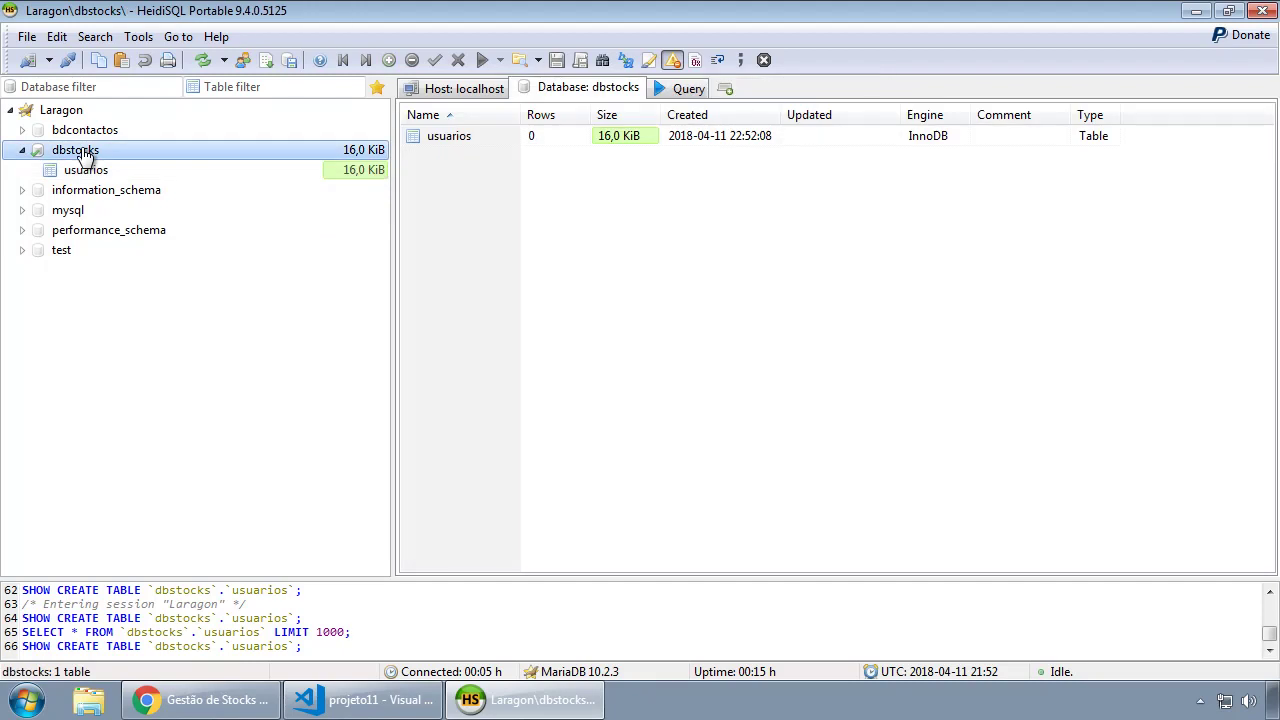
Create another new table in dbstocks named produtos.
right_click(84, 155)
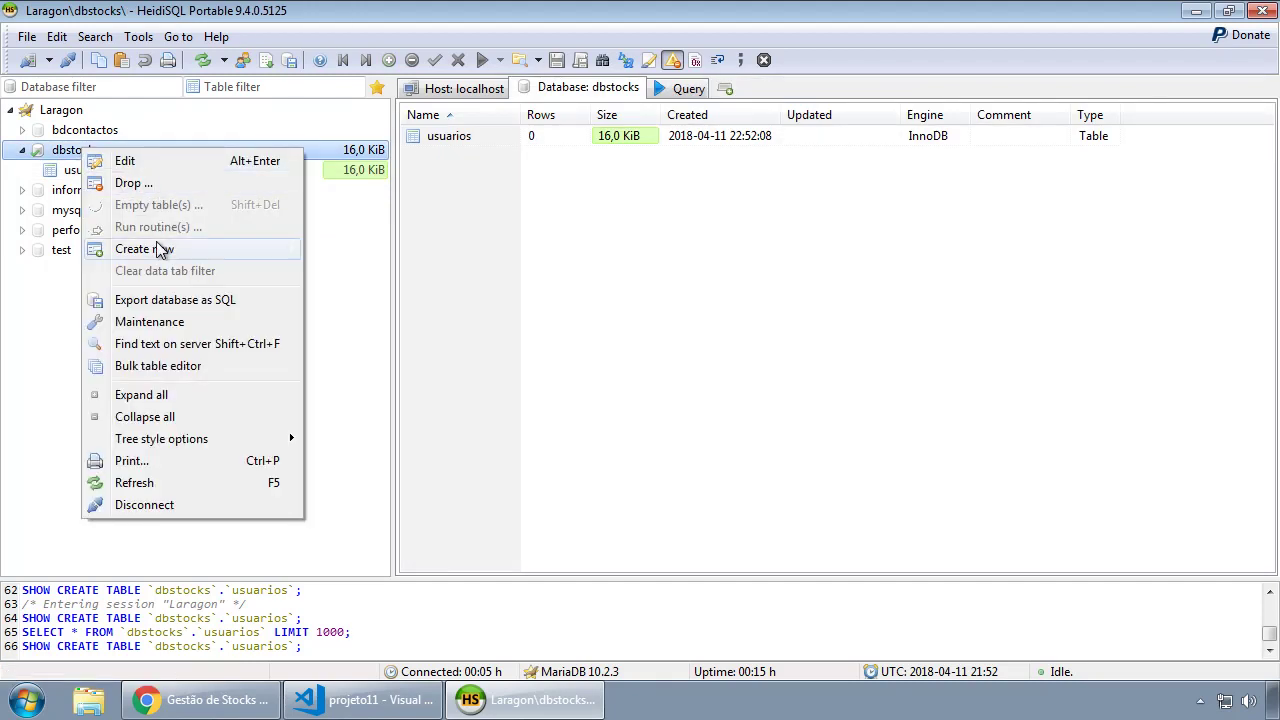
mouse_move(160, 249)
click(352, 274)
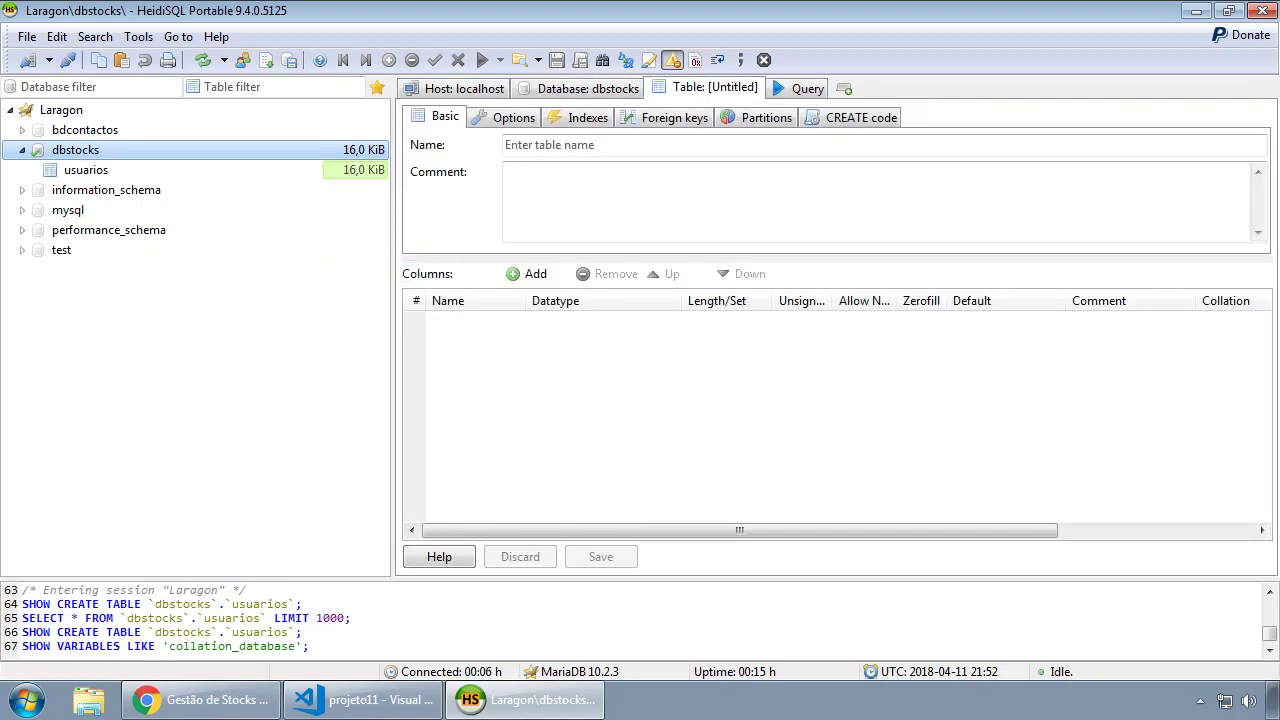
click(620, 145)
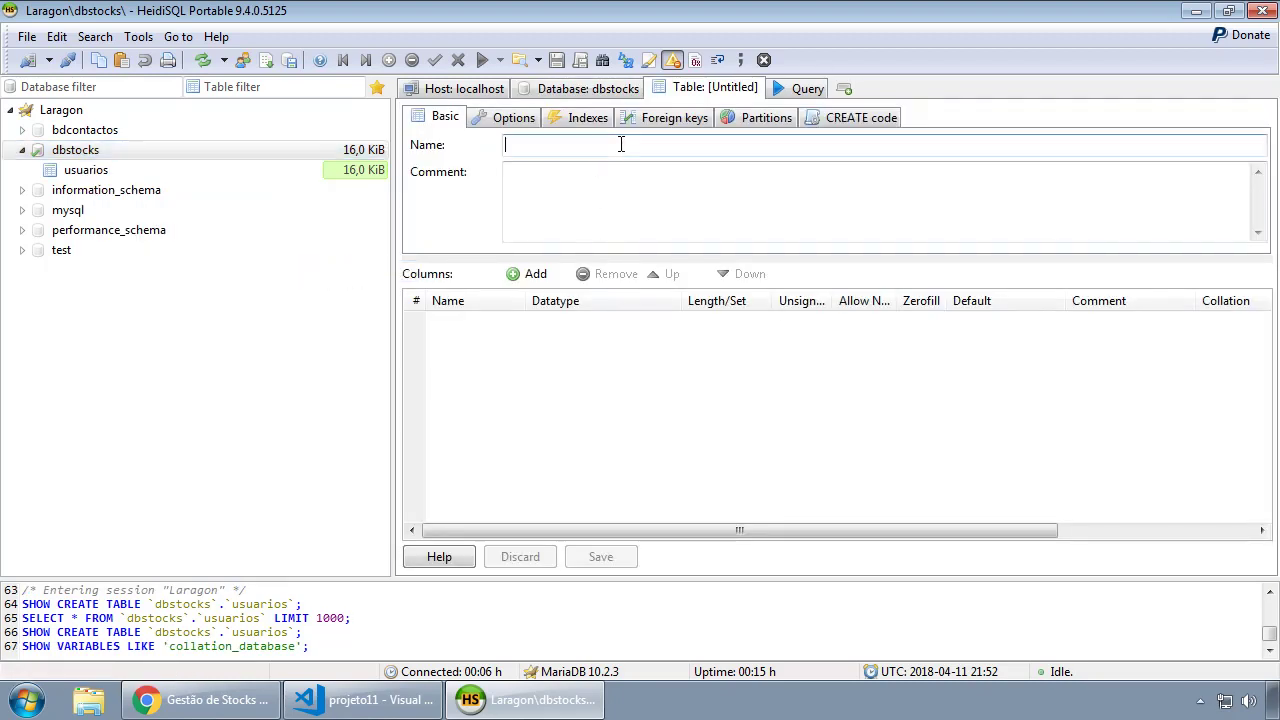
text(produtos)
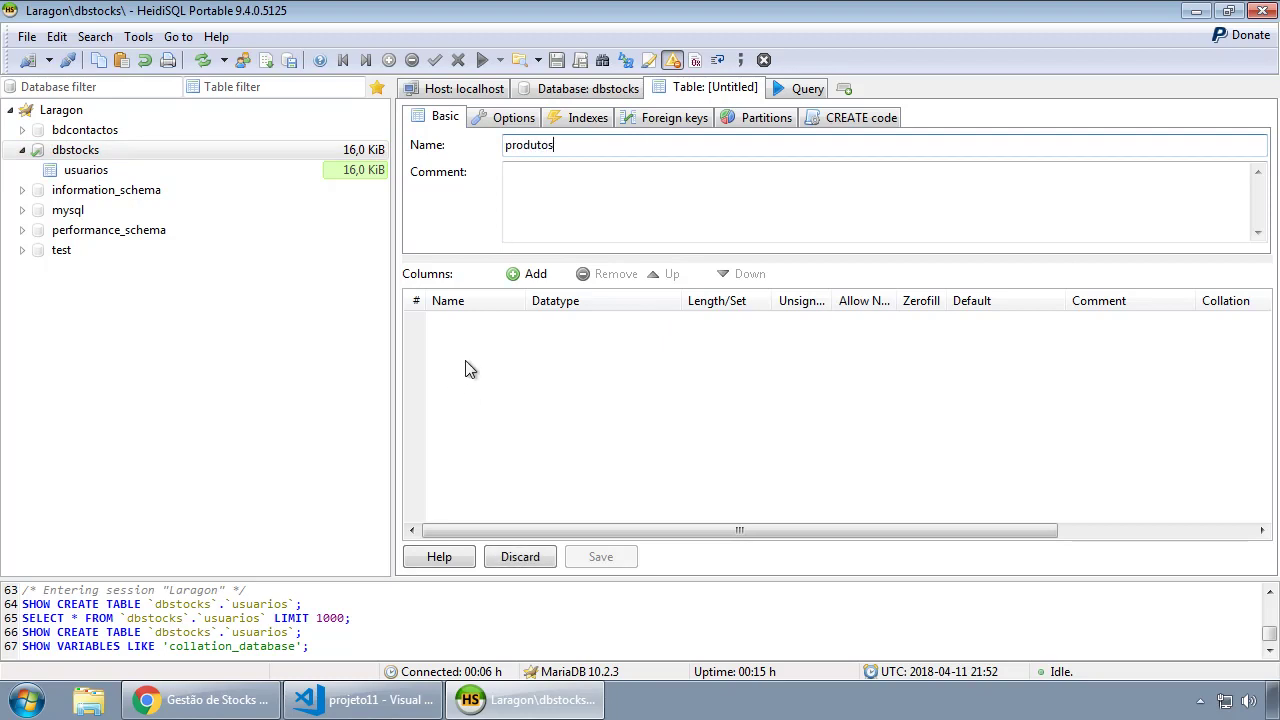
Add an id_produto INT column as an unsigned PRIMARY key with AUTO_INCREMENT default.
click(530, 276)
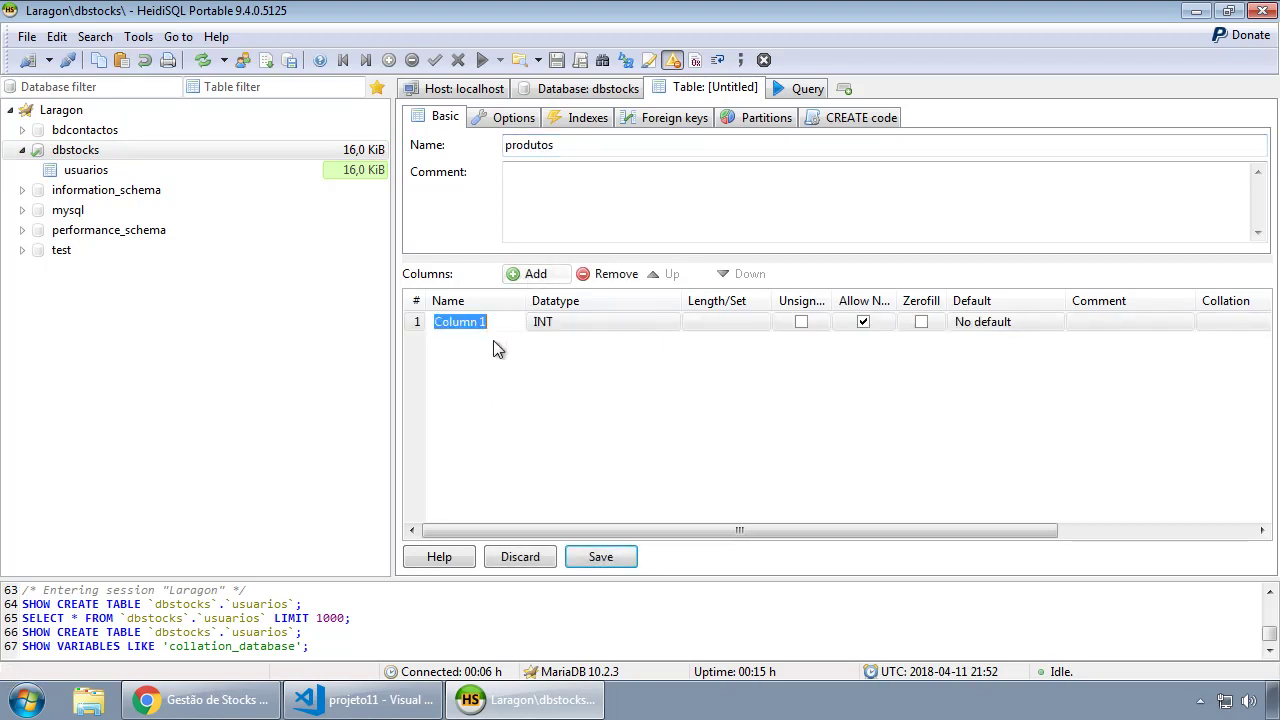
text(id_produto)
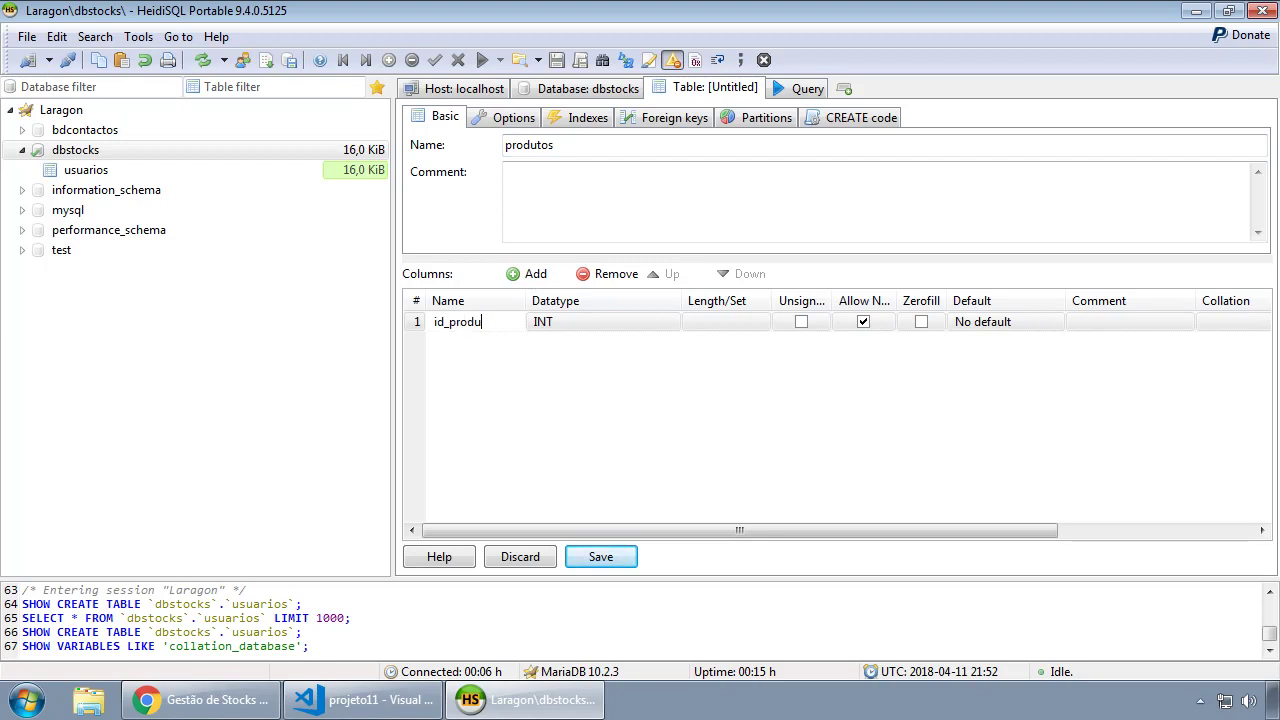
click(586, 321)
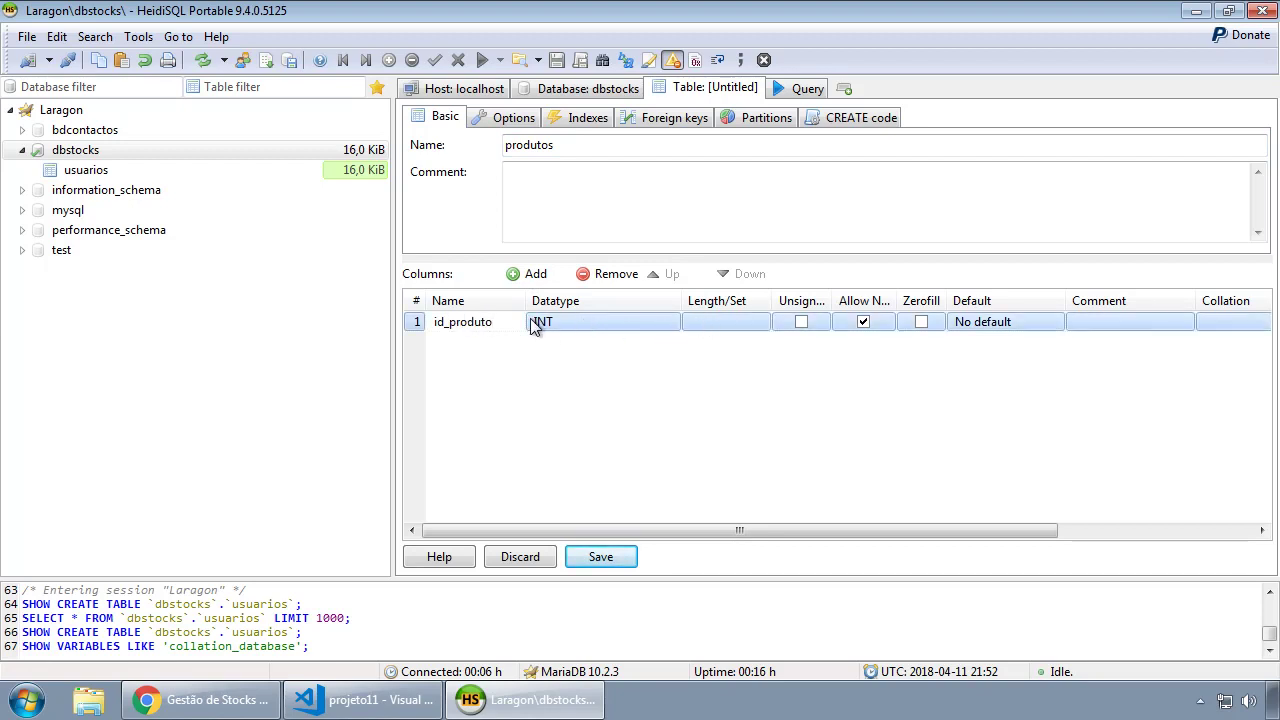
click(420, 325)
right_click(418, 322)
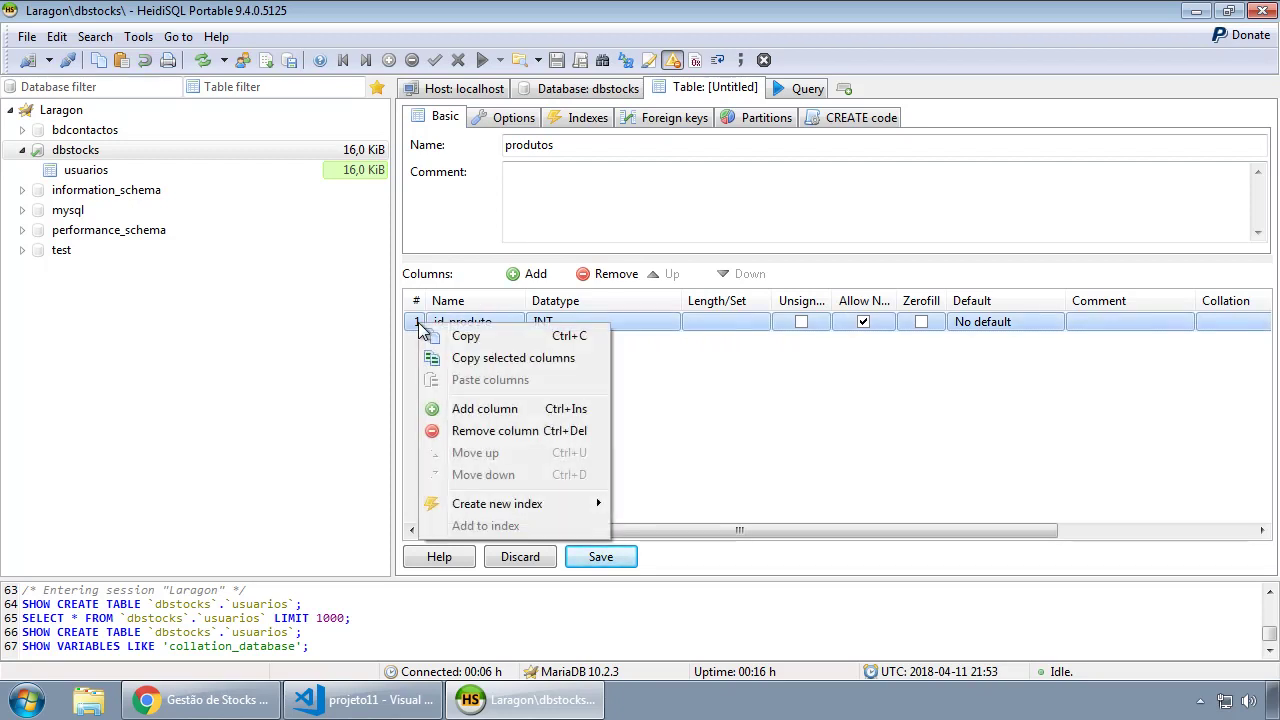
mouse_move(510, 505)
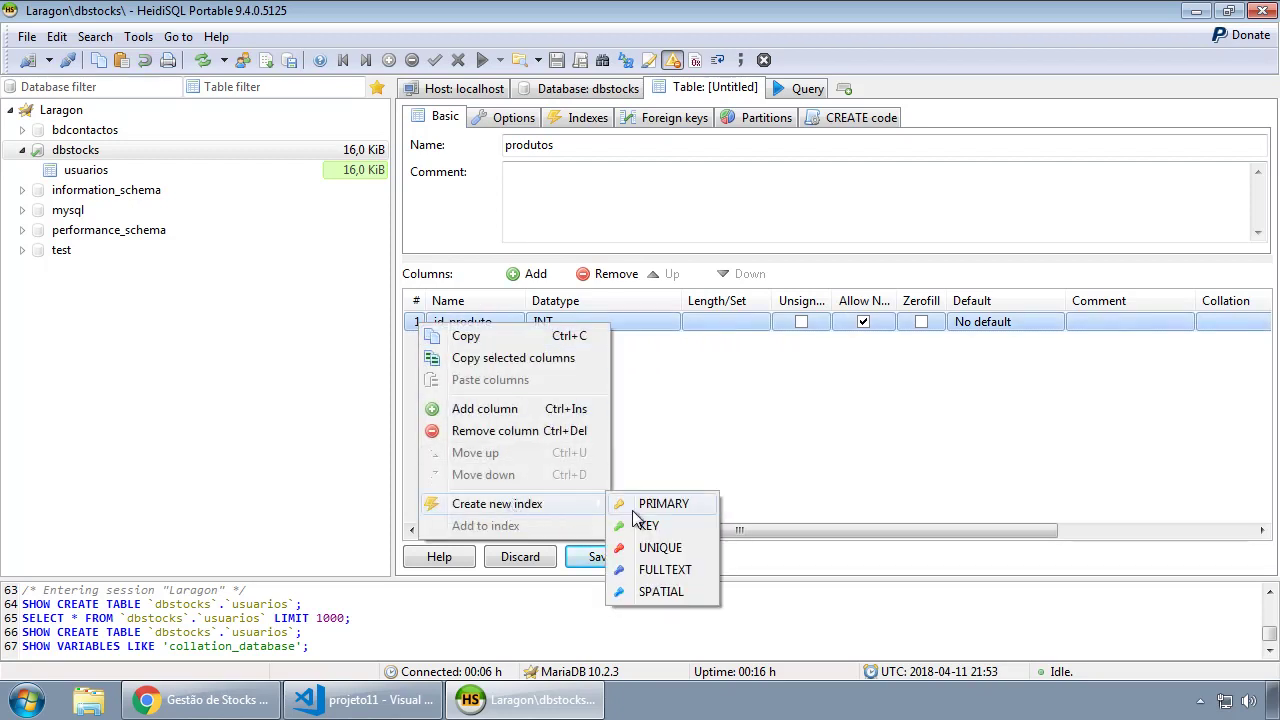
click(668, 505)
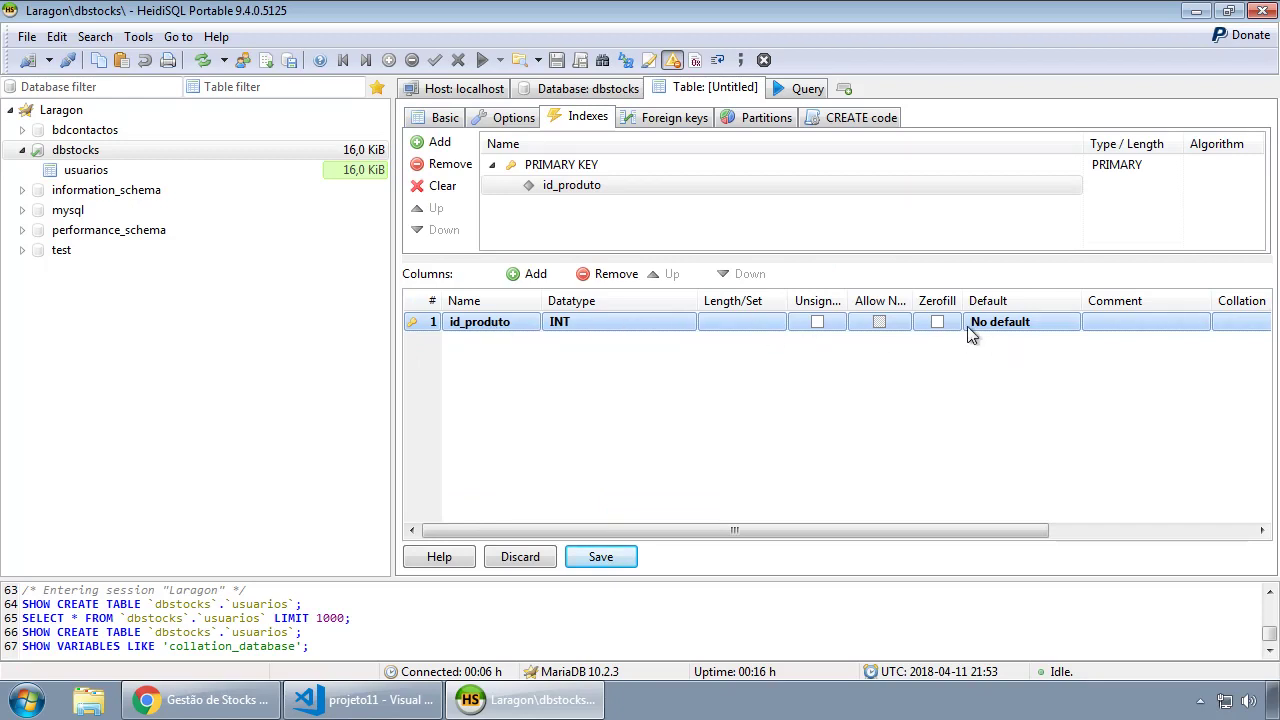
click(818, 322)
click(1006, 326)
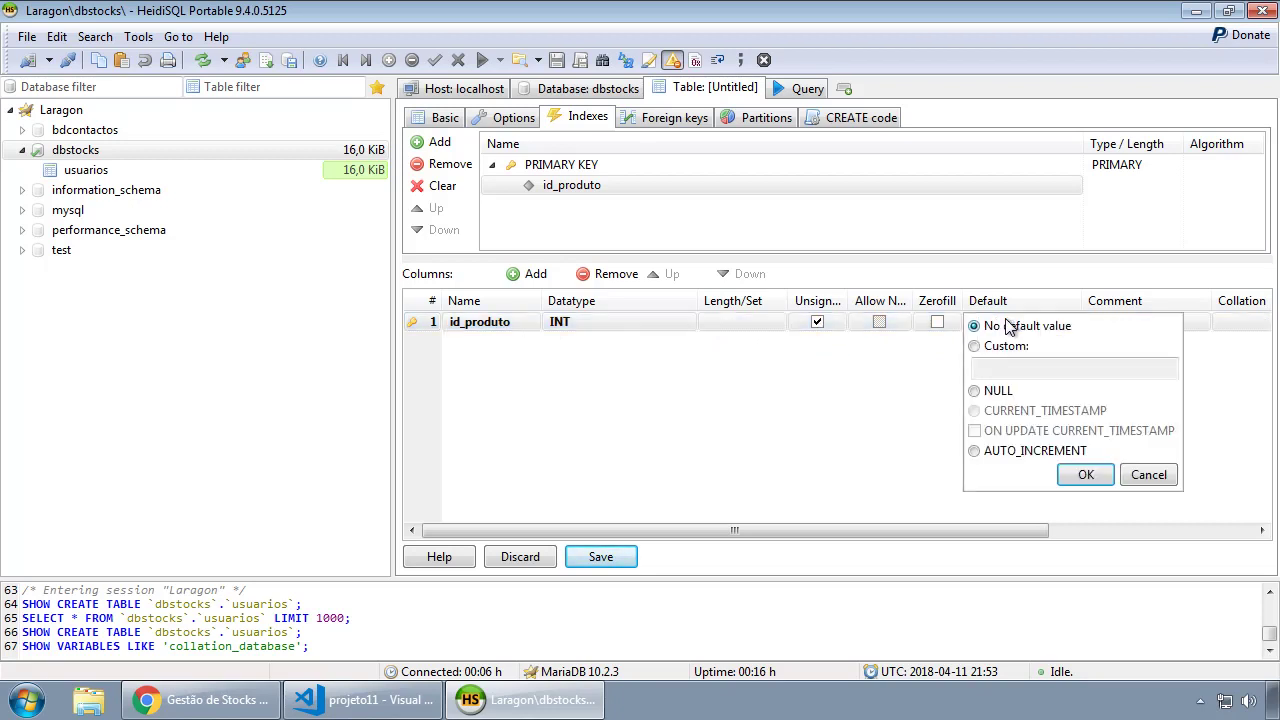
click(995, 450)
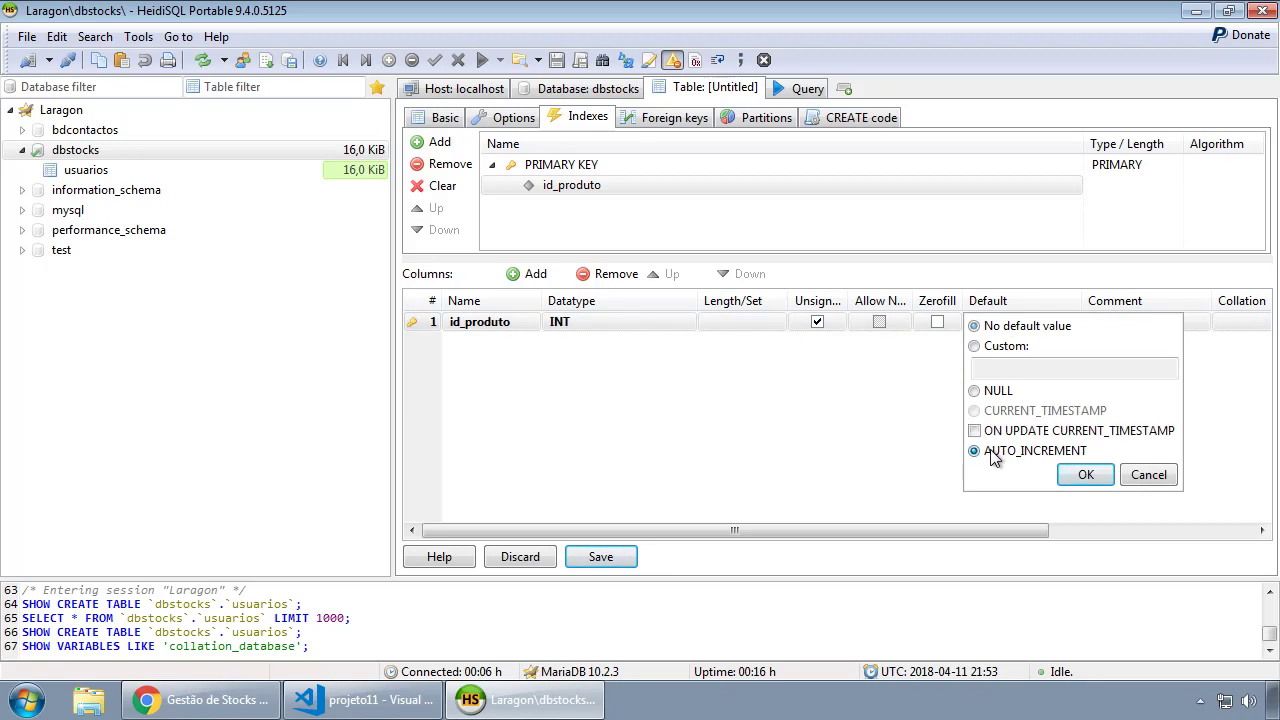
click(1088, 476)
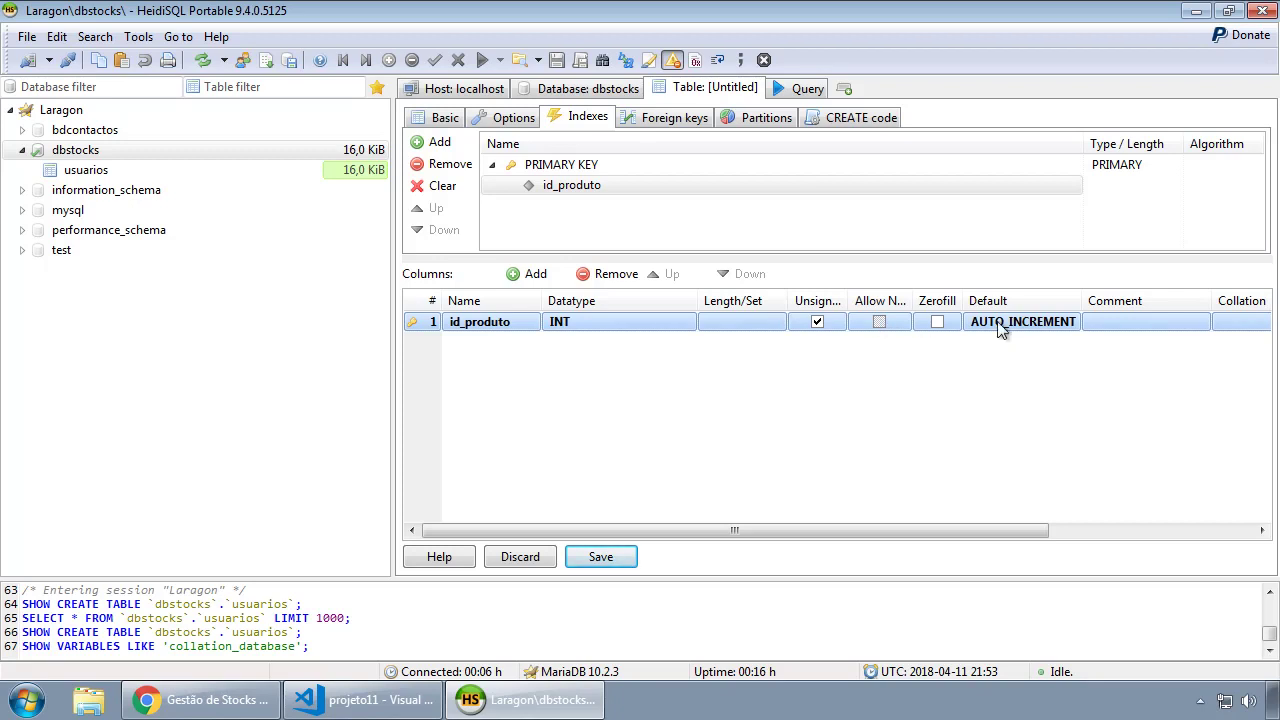
Add a designacao column with VARCHAR datatype to produtos.
click(536, 276)
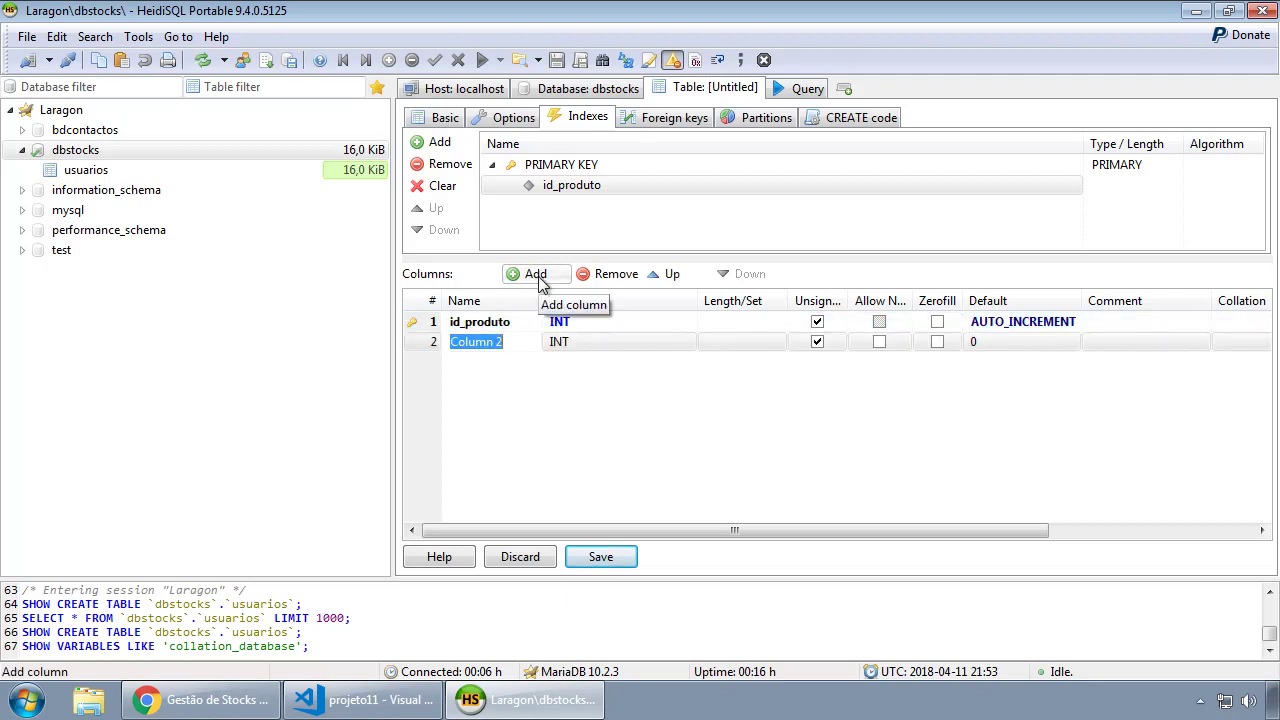
text(designacao)
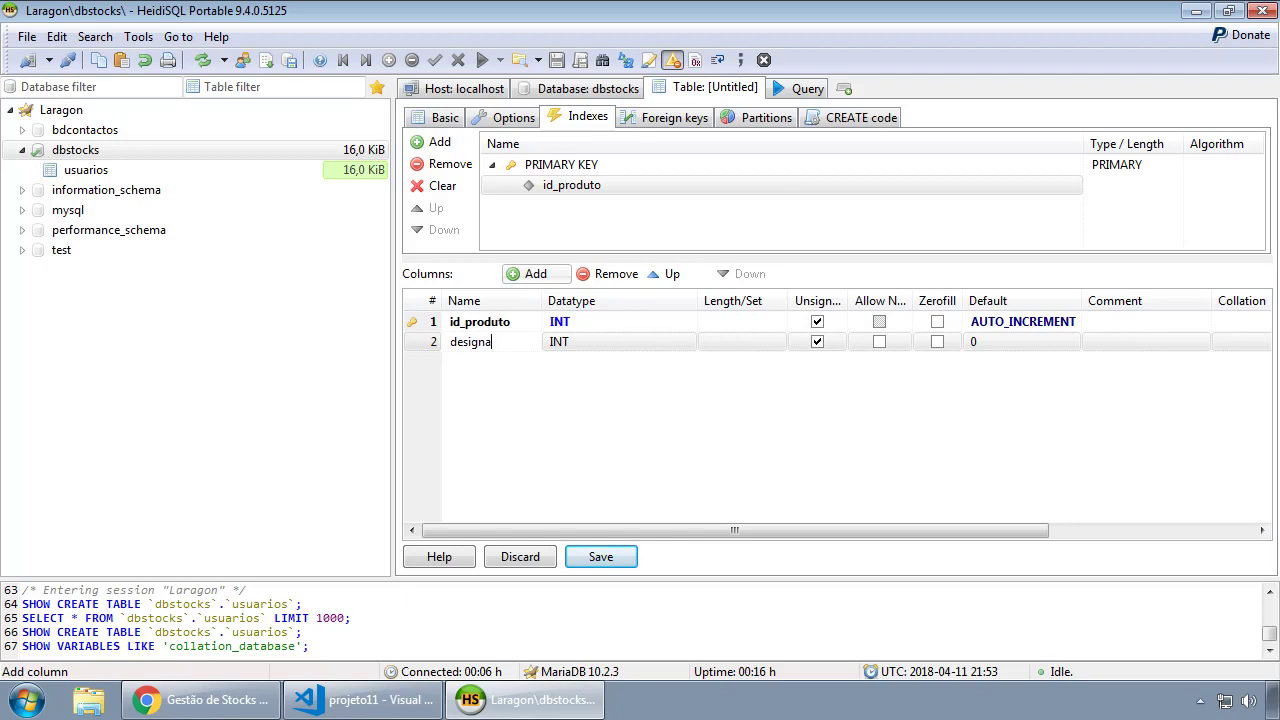
click(631, 346)
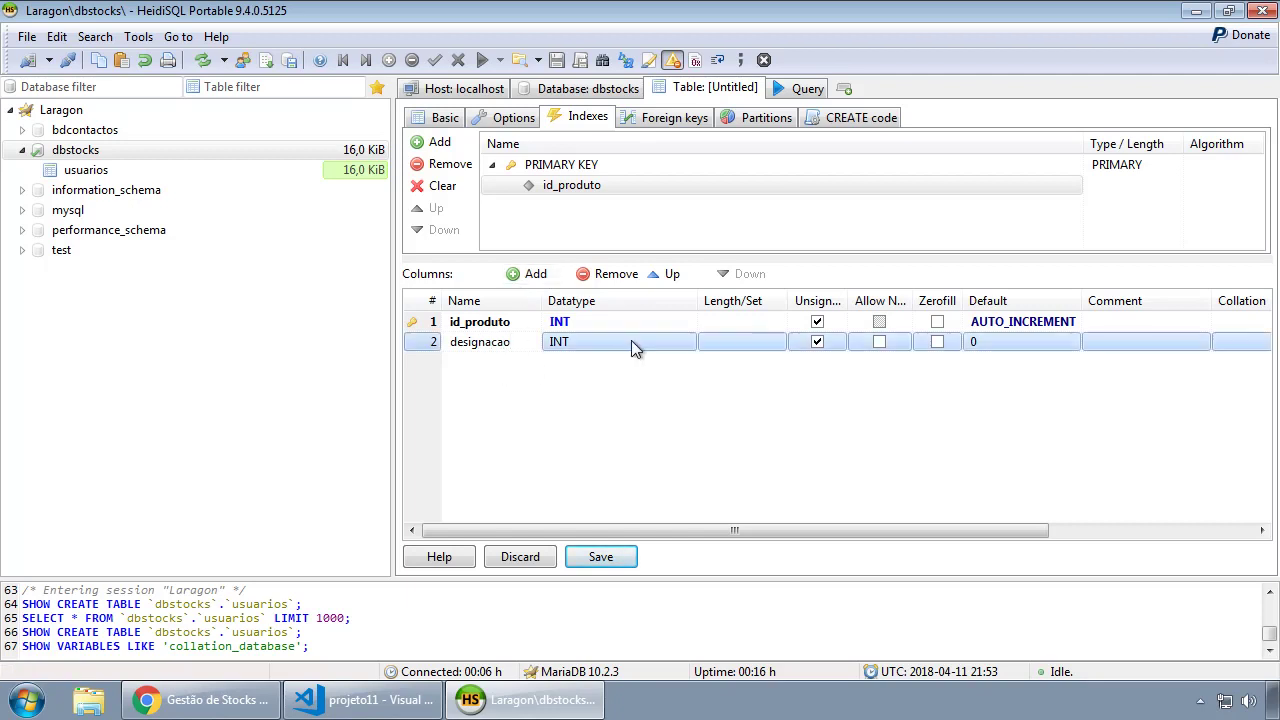
click(631, 342)
scroll(605, 500, down, 2)
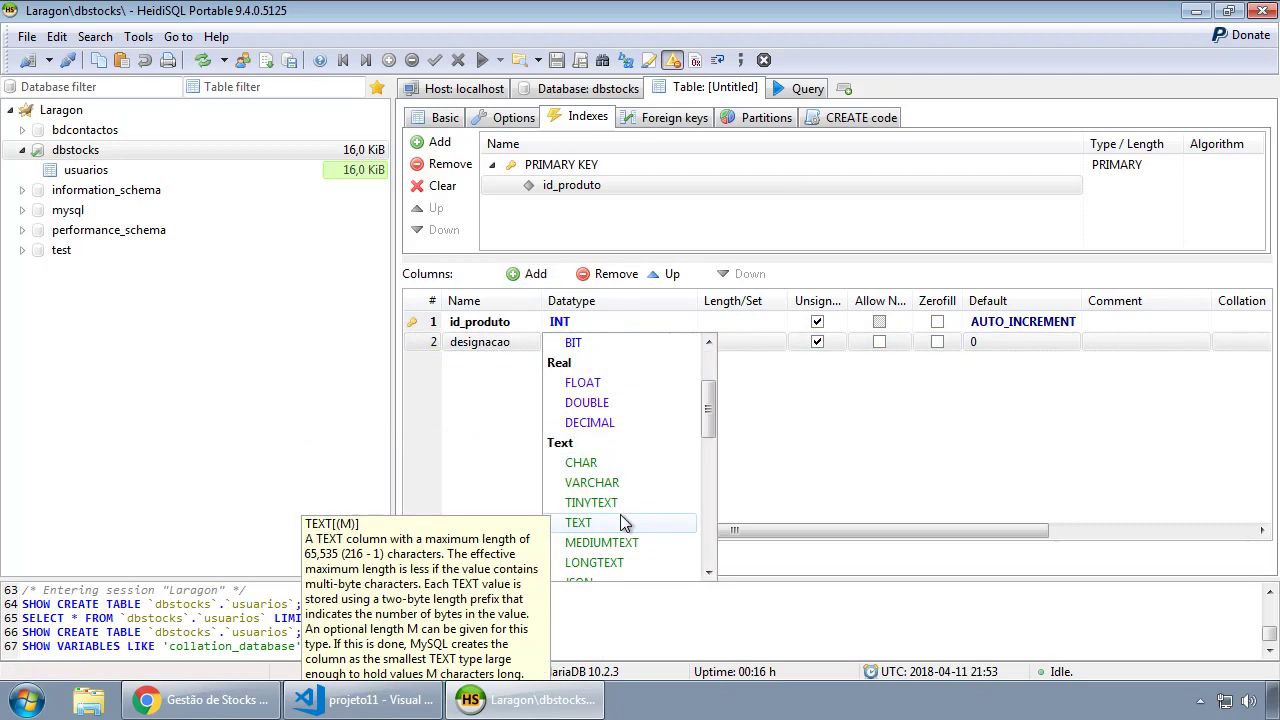
click(600, 484)
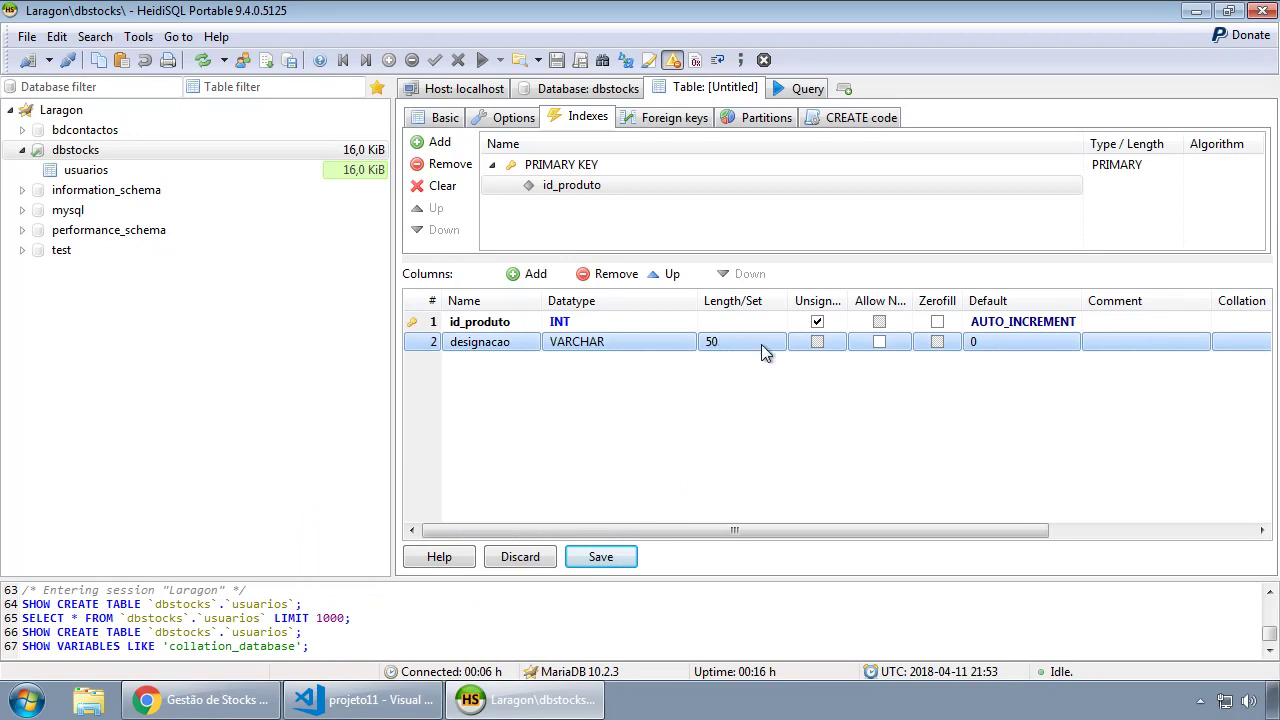
Save the produtos table and return to the dbstocks database.
click(601, 557)
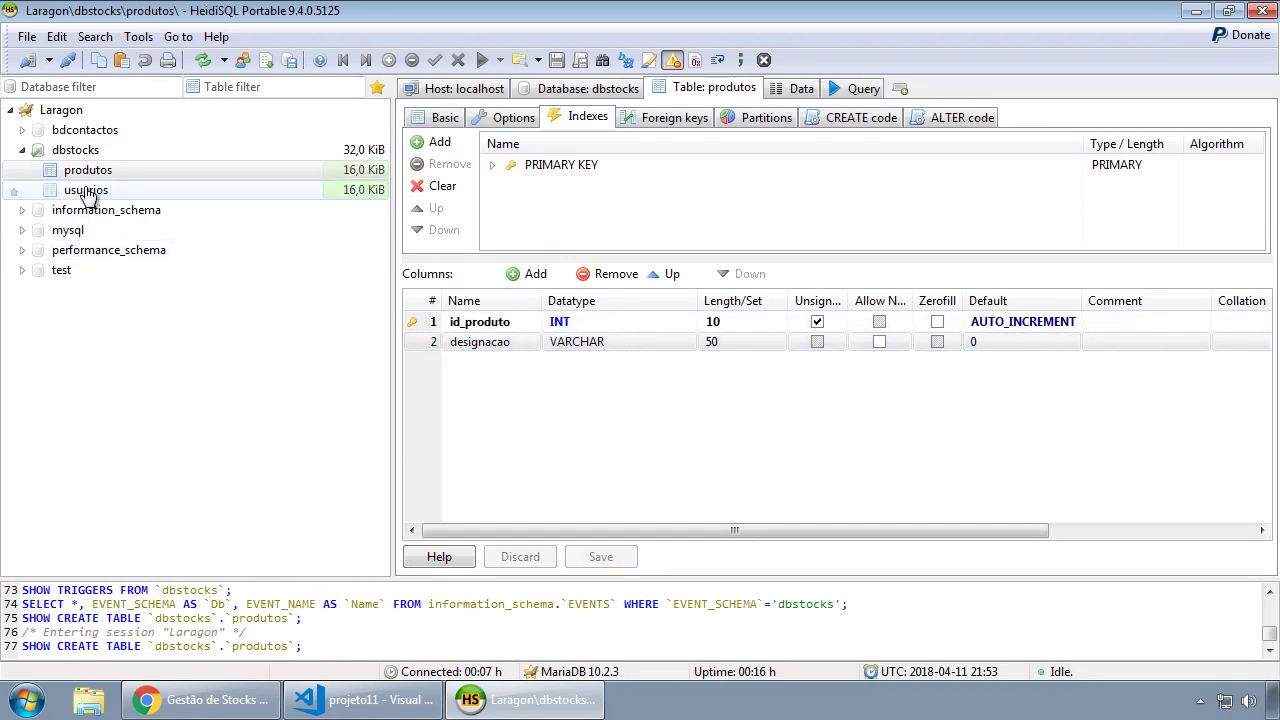
click(80, 151)
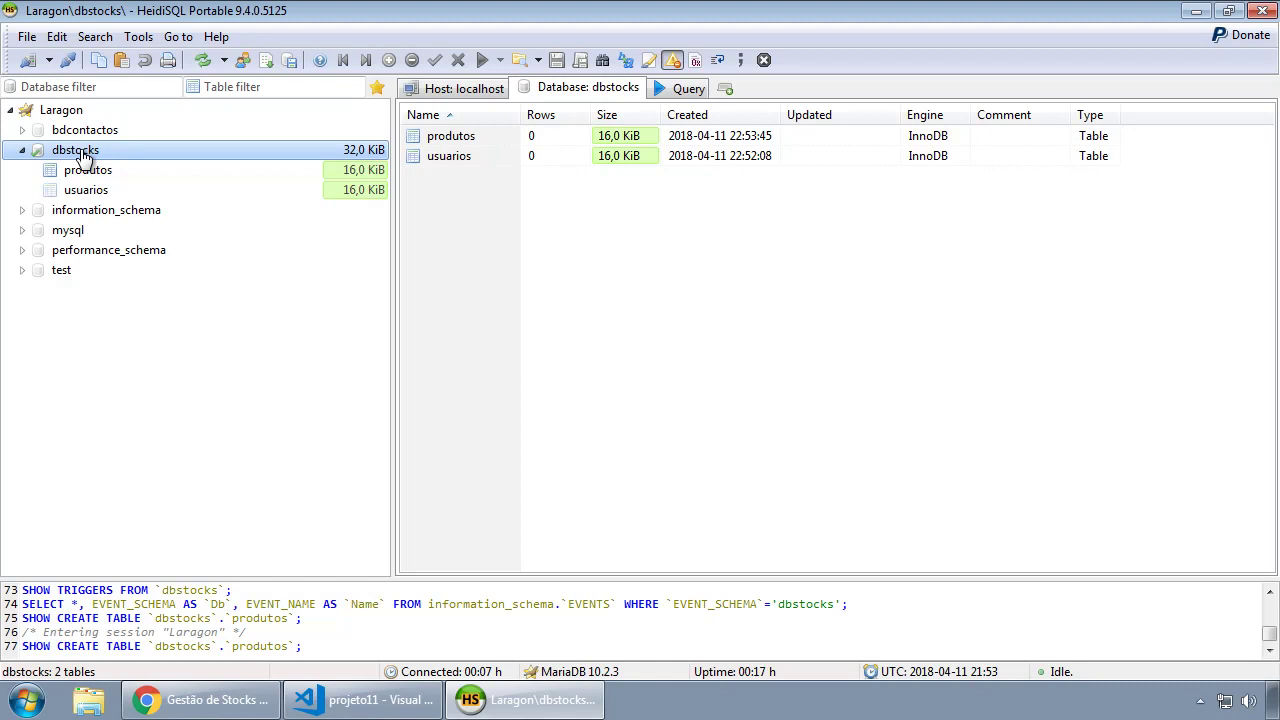
right_click(83, 155)
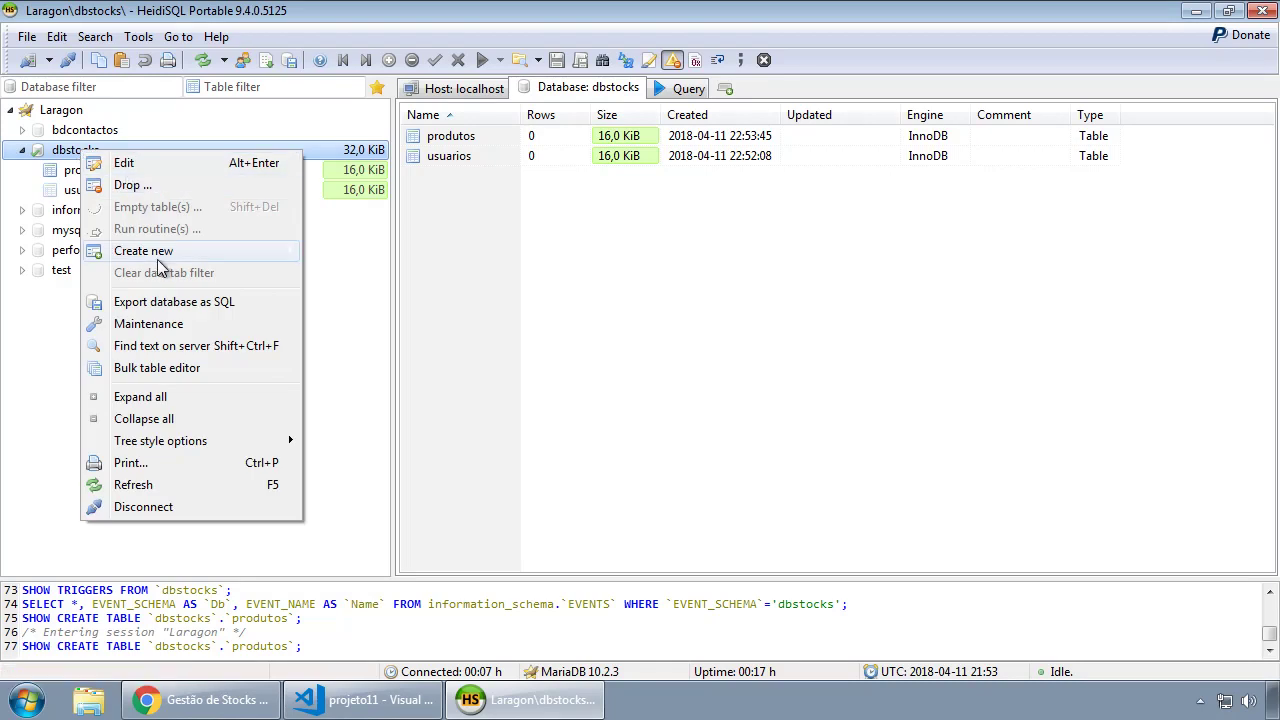
Create a new table in dbstocks named movimentos.
mouse_move(222, 260)
click(345, 272)
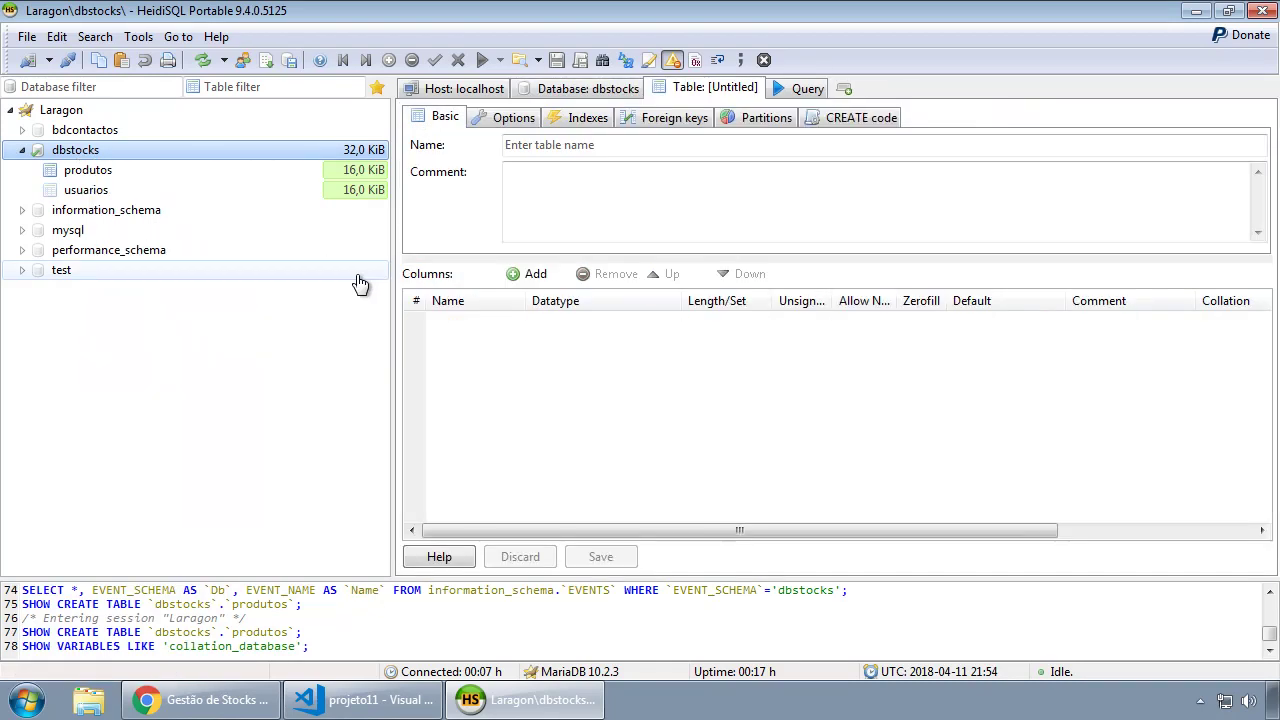
text(movimentos)
click(641, 199)
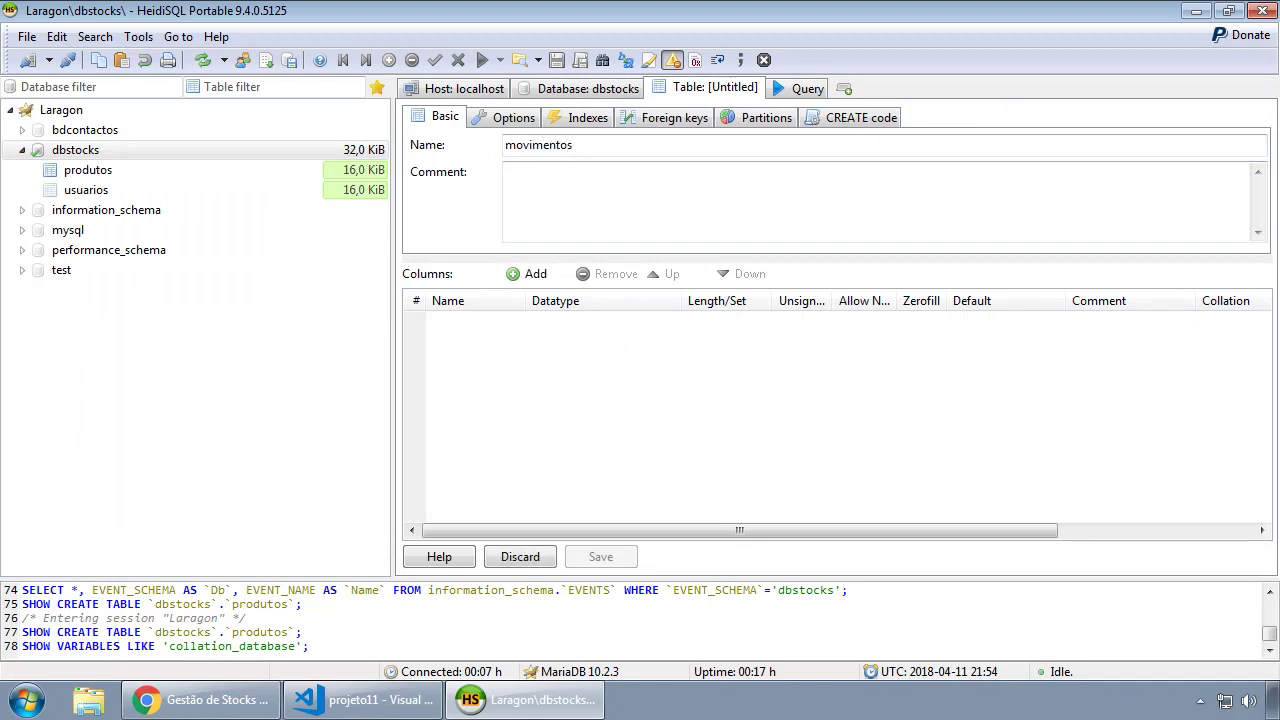
Add an id_movimento INT column, unsigned, AUTO_INCREMENT, as the PRIMARY key.
click(536, 279)
text(i)
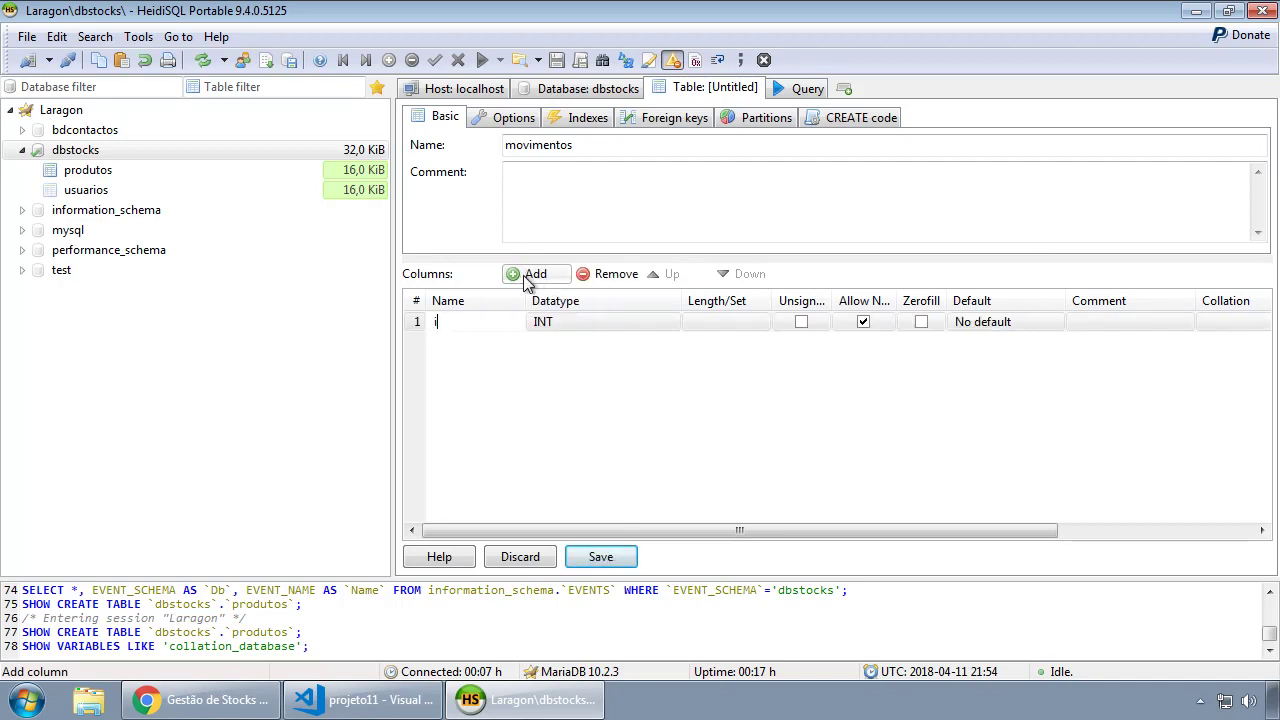
text(d_movimento)
key(Return)
click(801, 321)
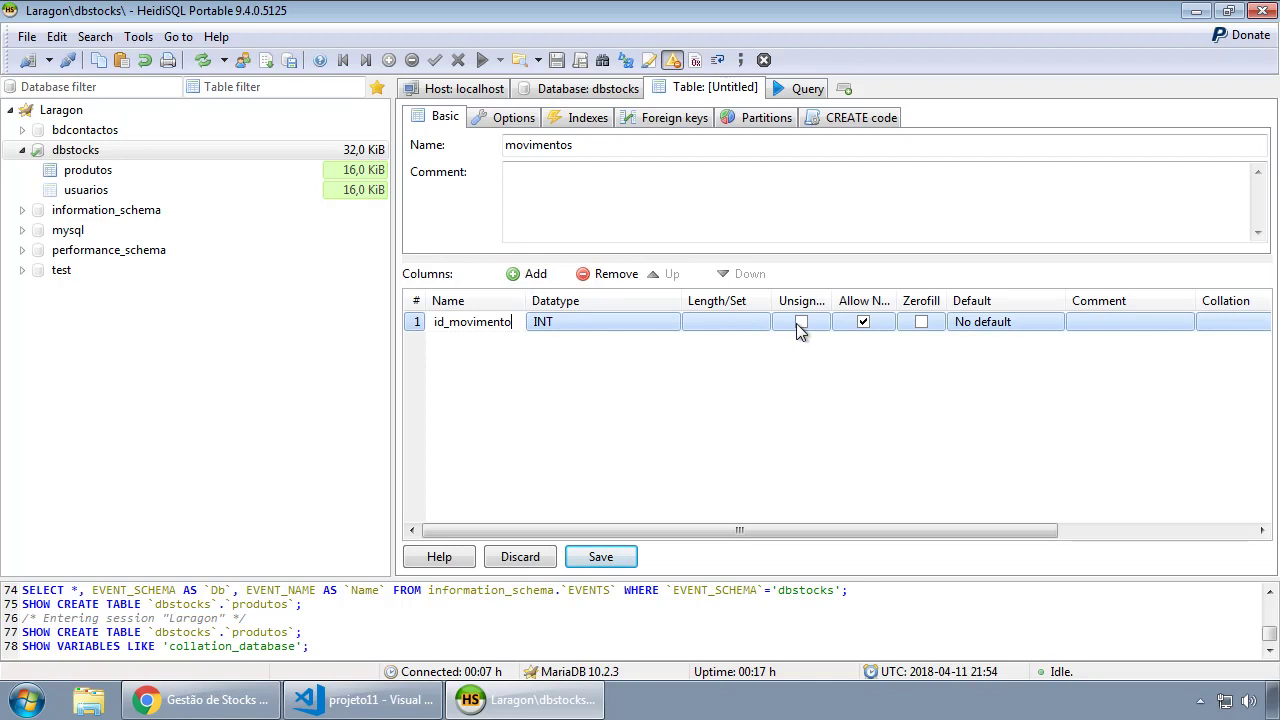
click(985, 324)
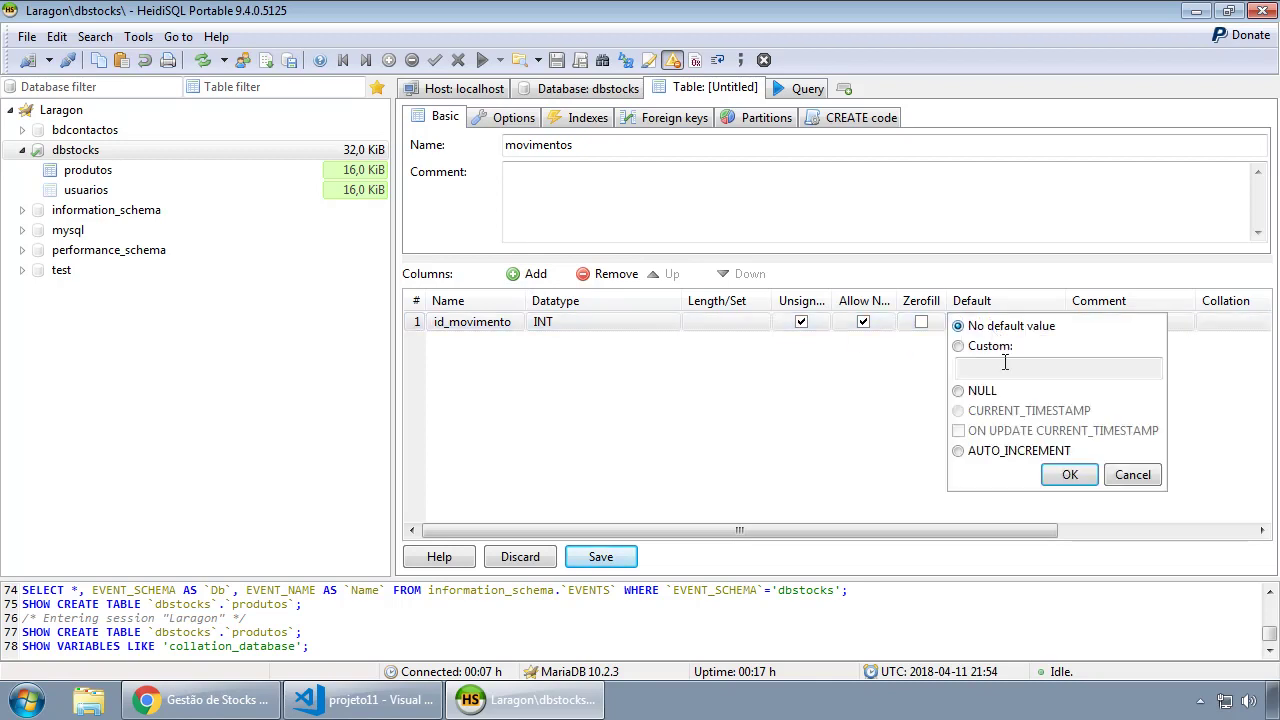
click(1070, 475)
right_click(418, 327)
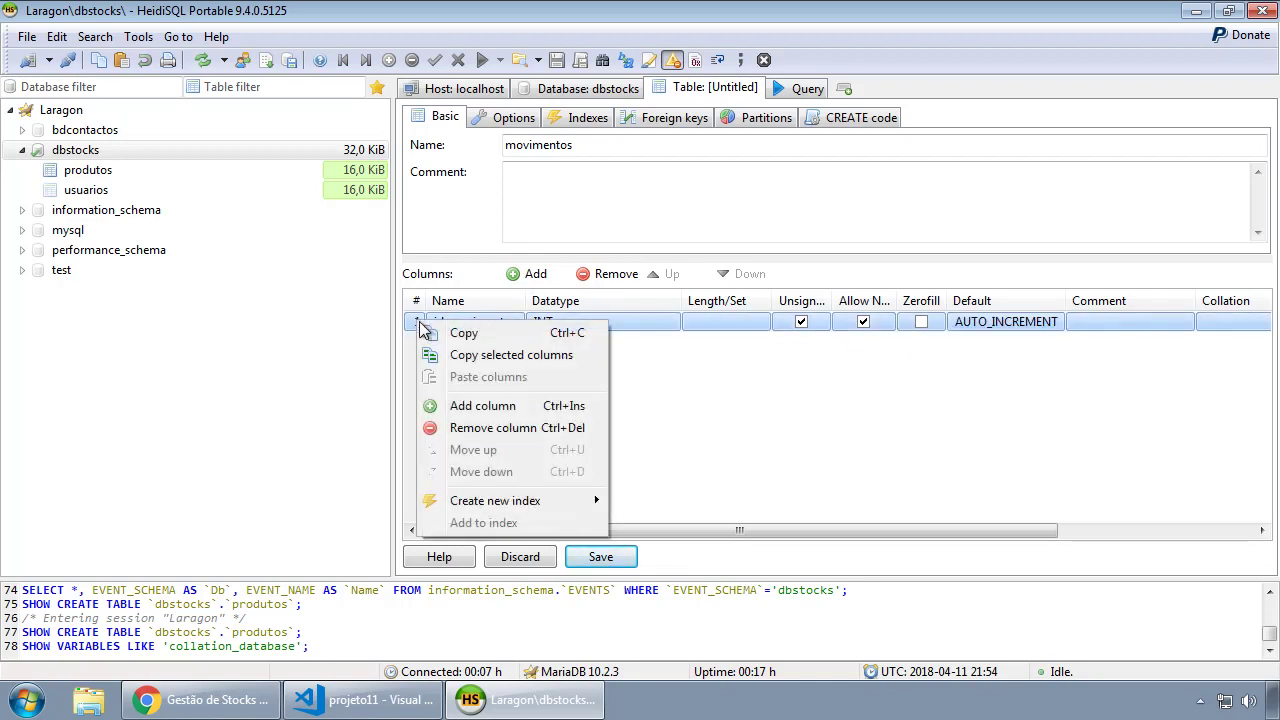
mouse_move(594, 505)
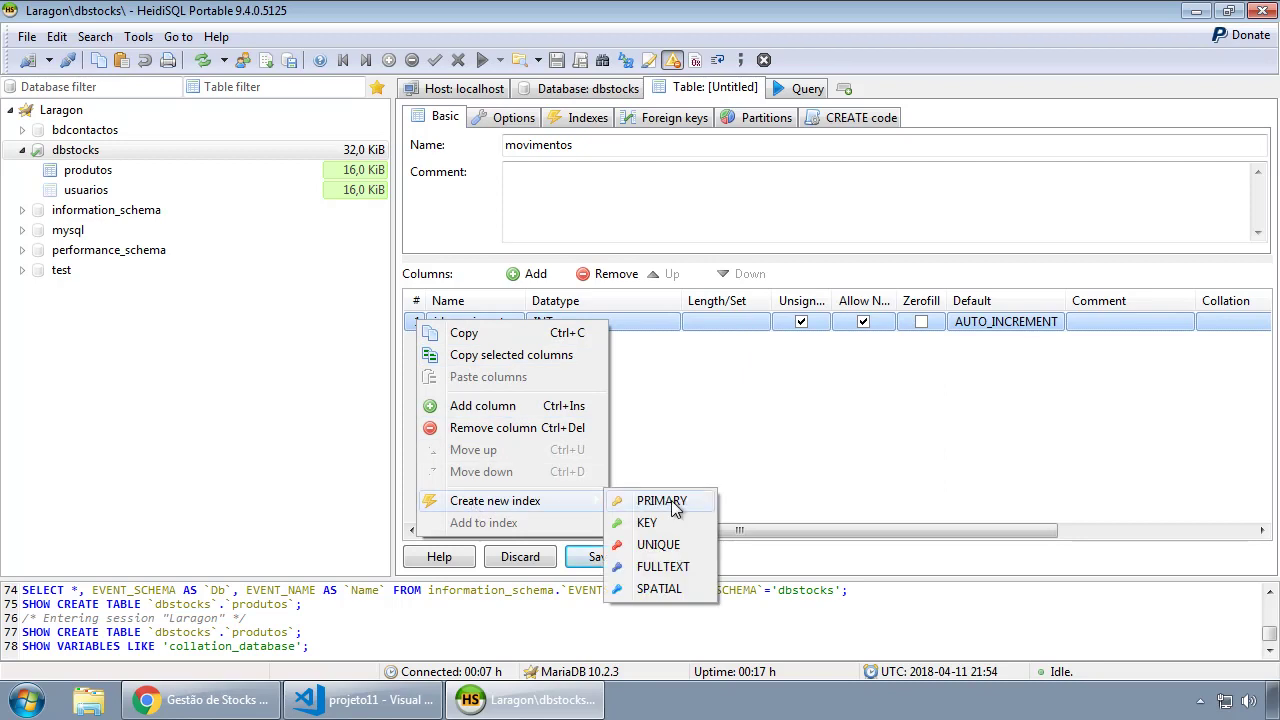
click(660, 500)
click(470, 368)
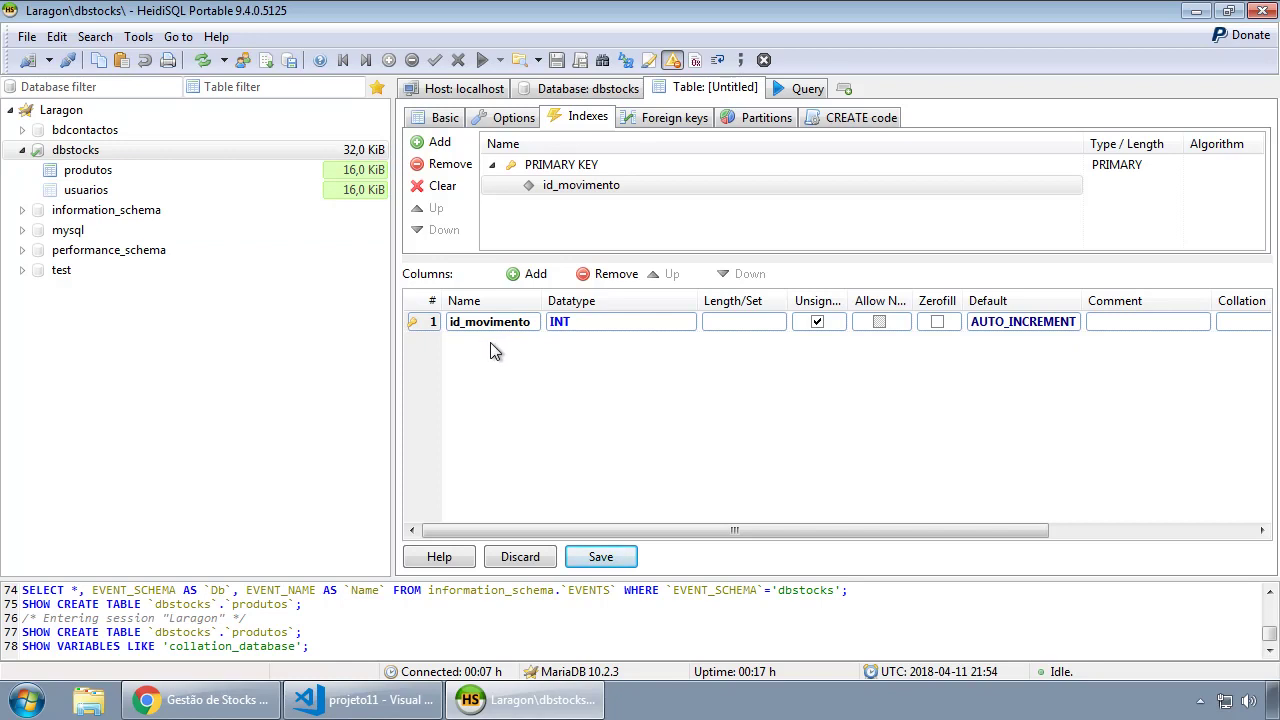
Add columns id_produto (unsigned INT), quantidade (signed INT) and data_hora to movimentos.
click(537, 276)
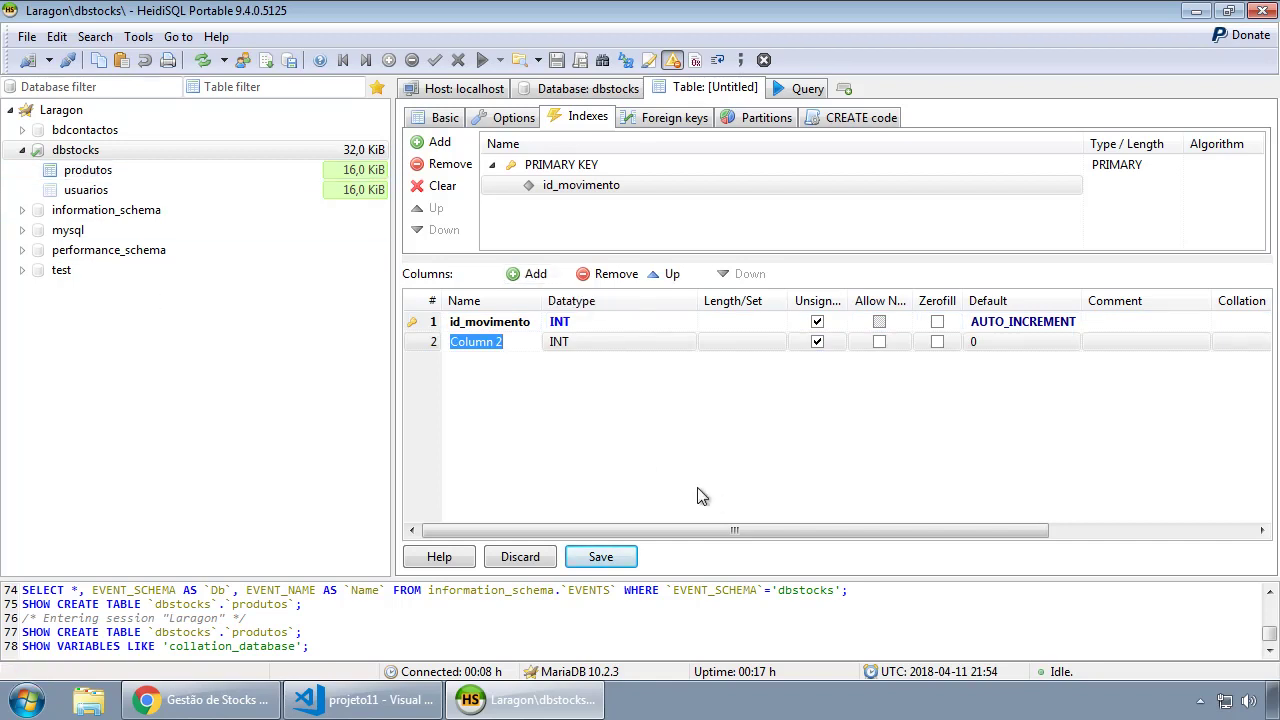
text(id_produto)
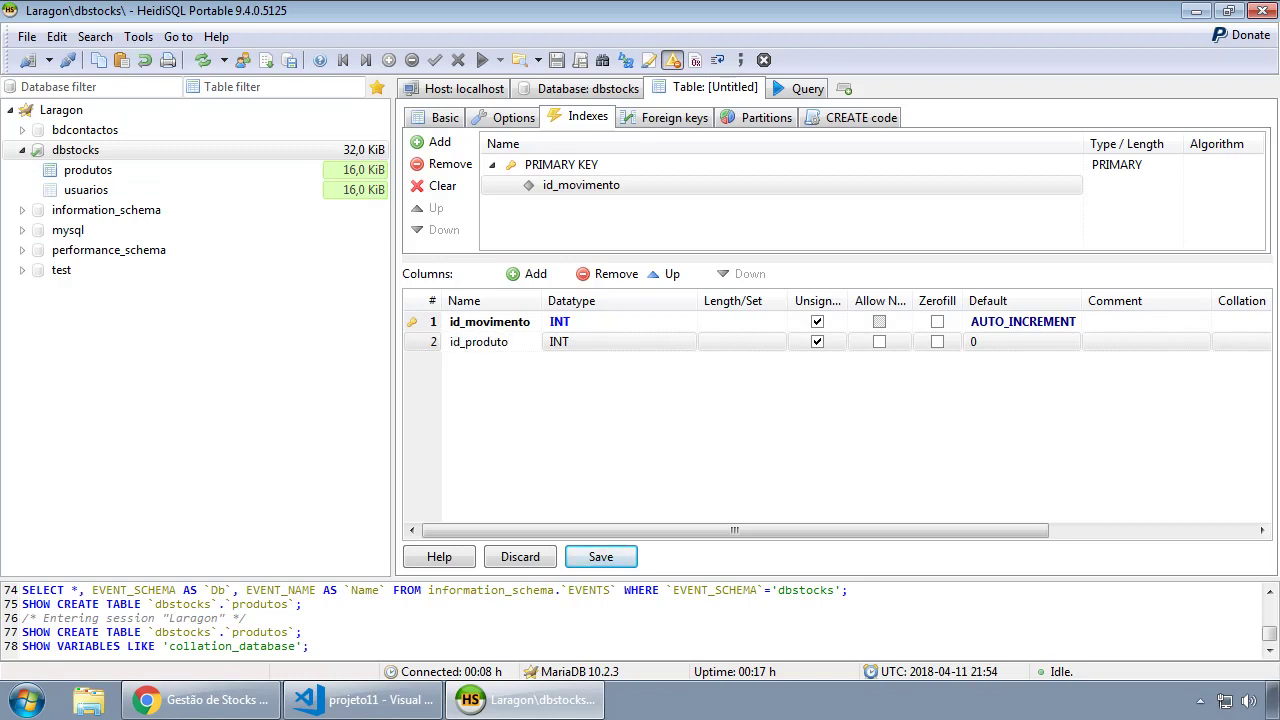
click(817, 342)
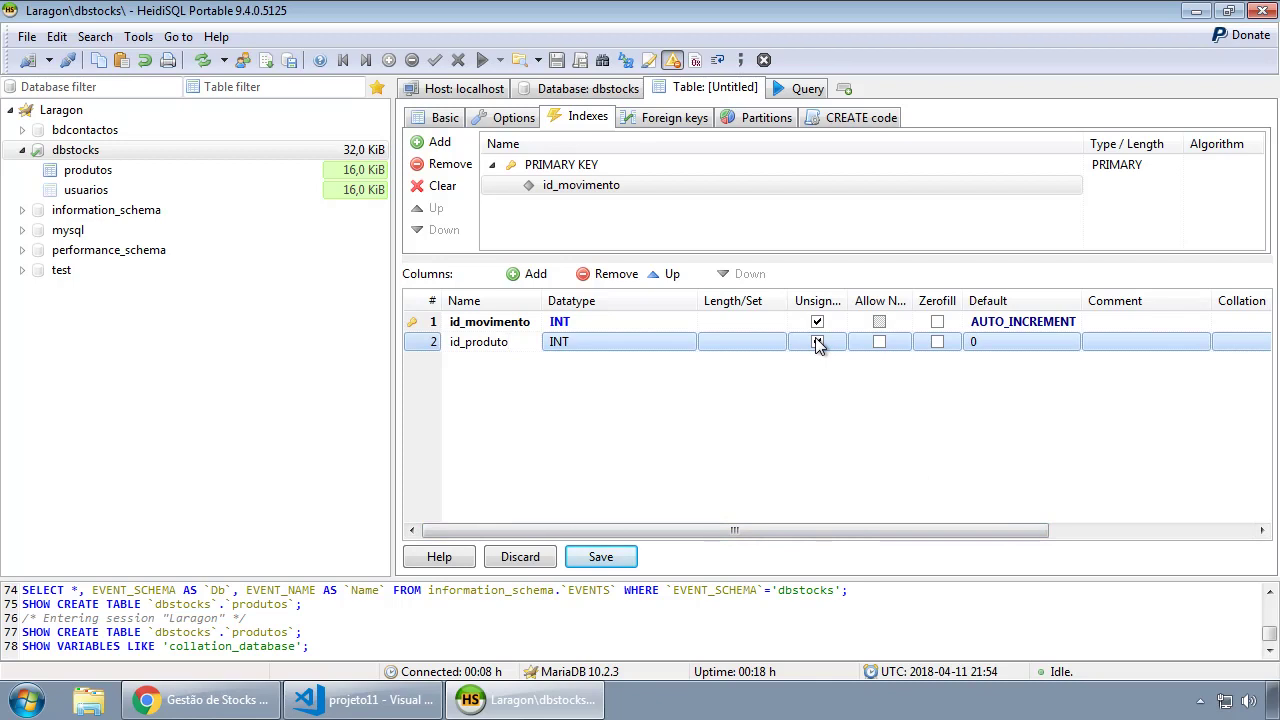
click(817, 342)
click(780, 409)
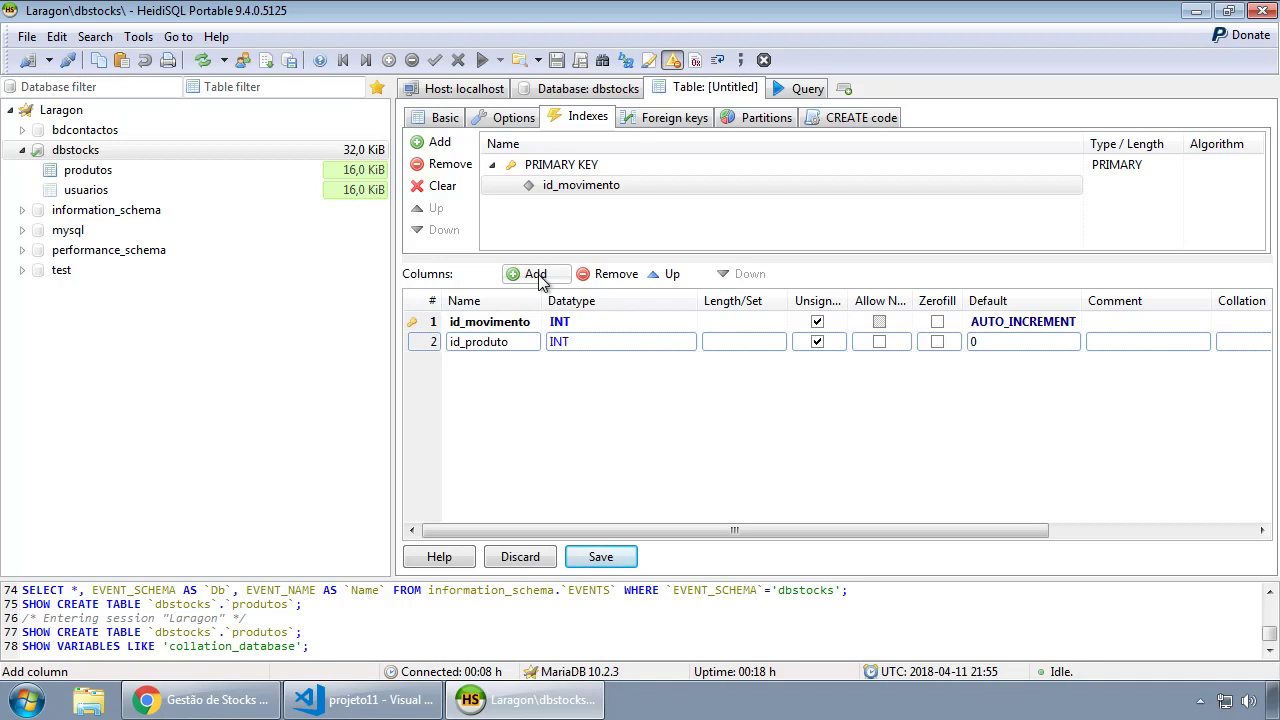
click(536, 275)
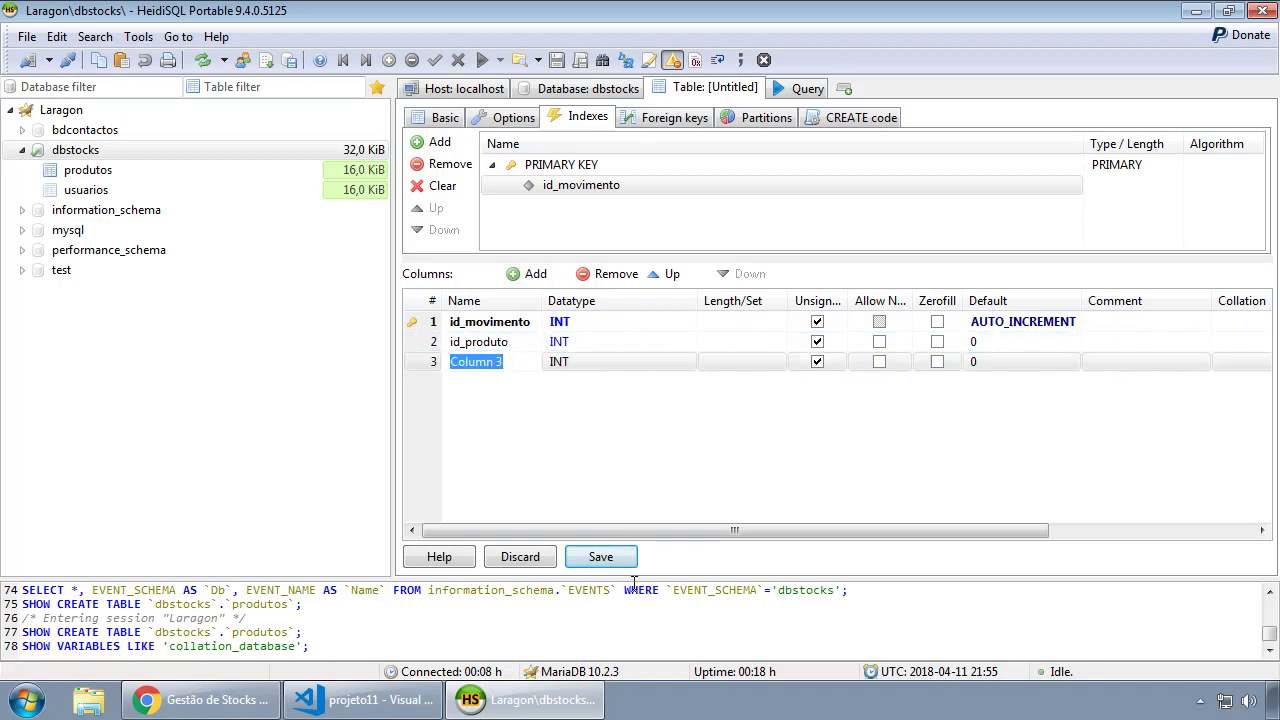
text(quantidade)
key(Return)
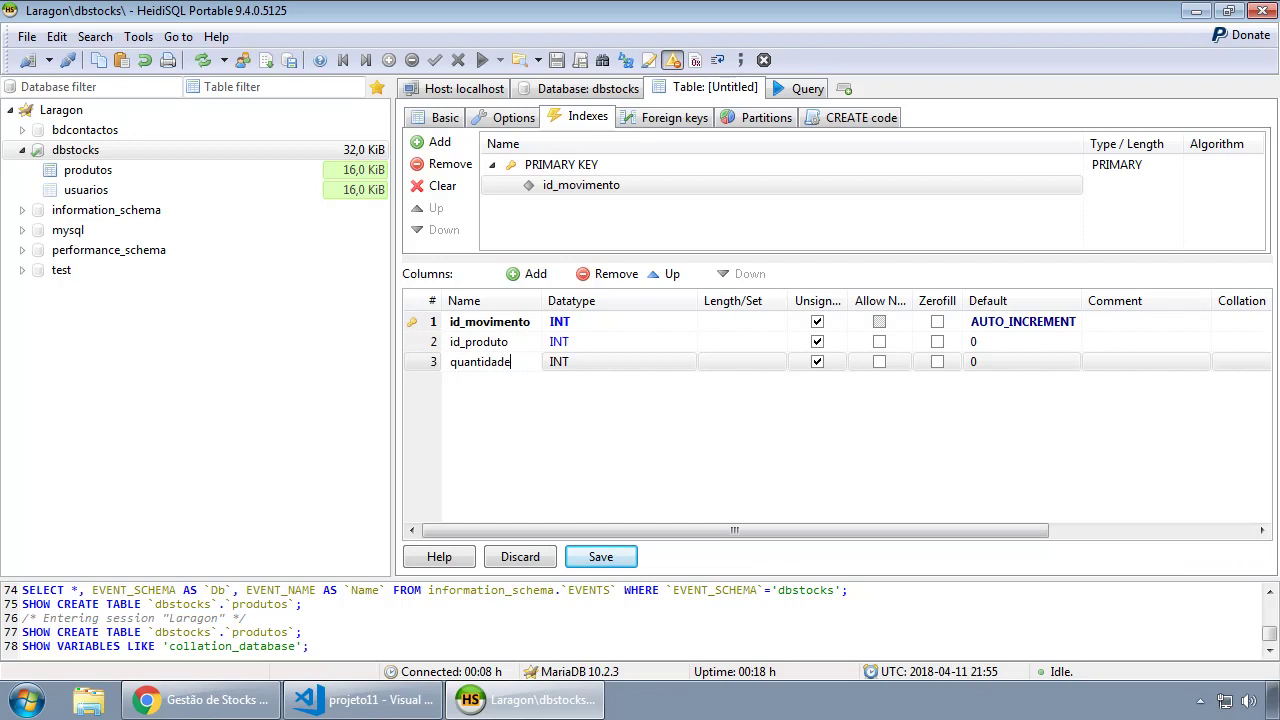
click(818, 364)
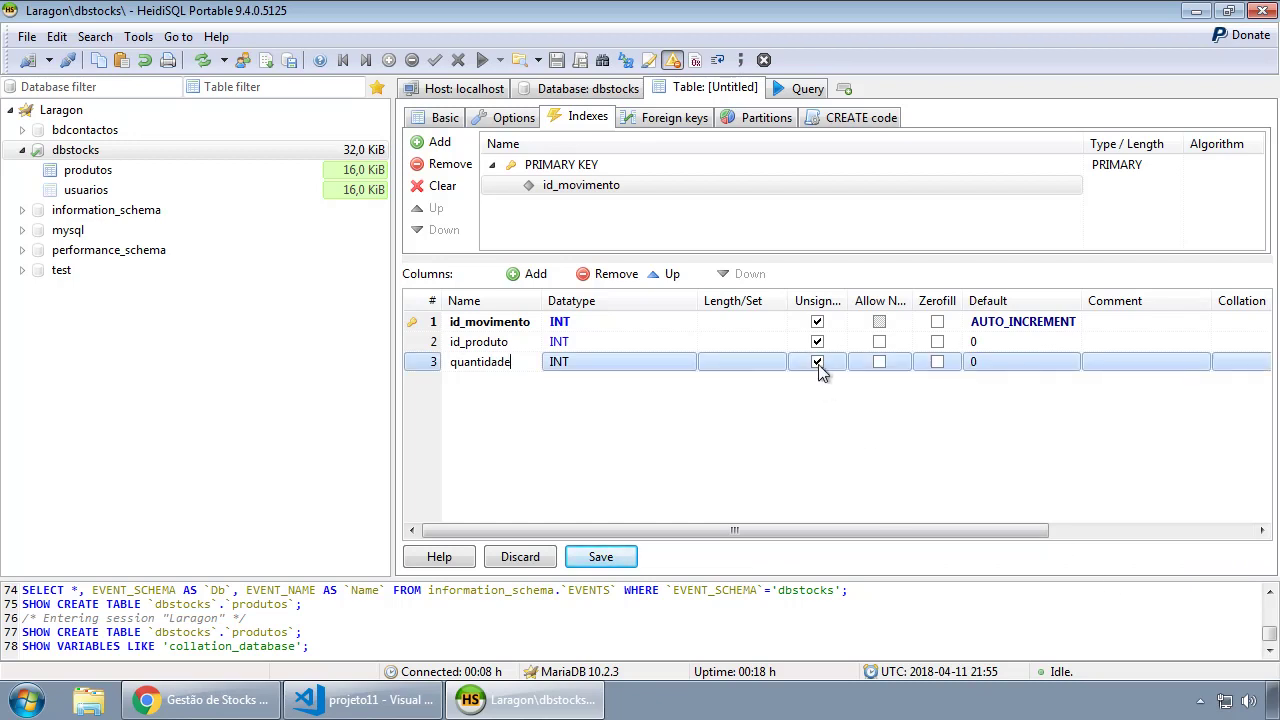
click(817, 364)
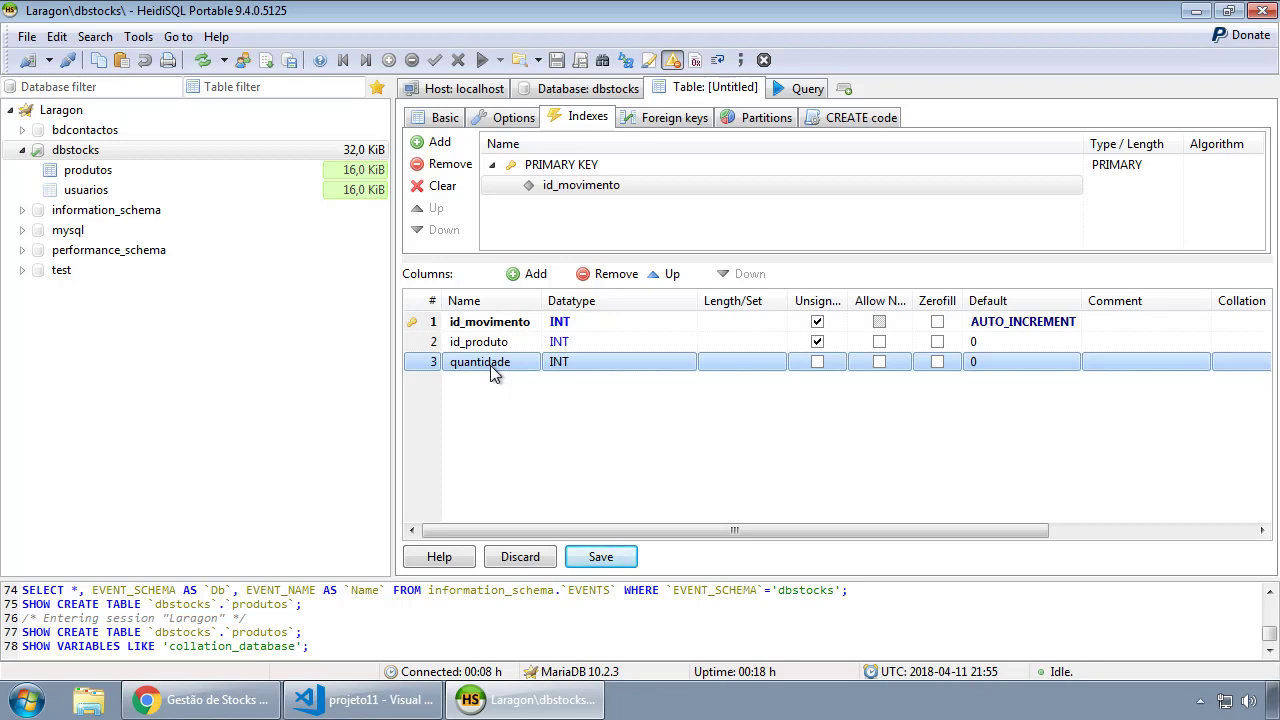
click(528, 282)
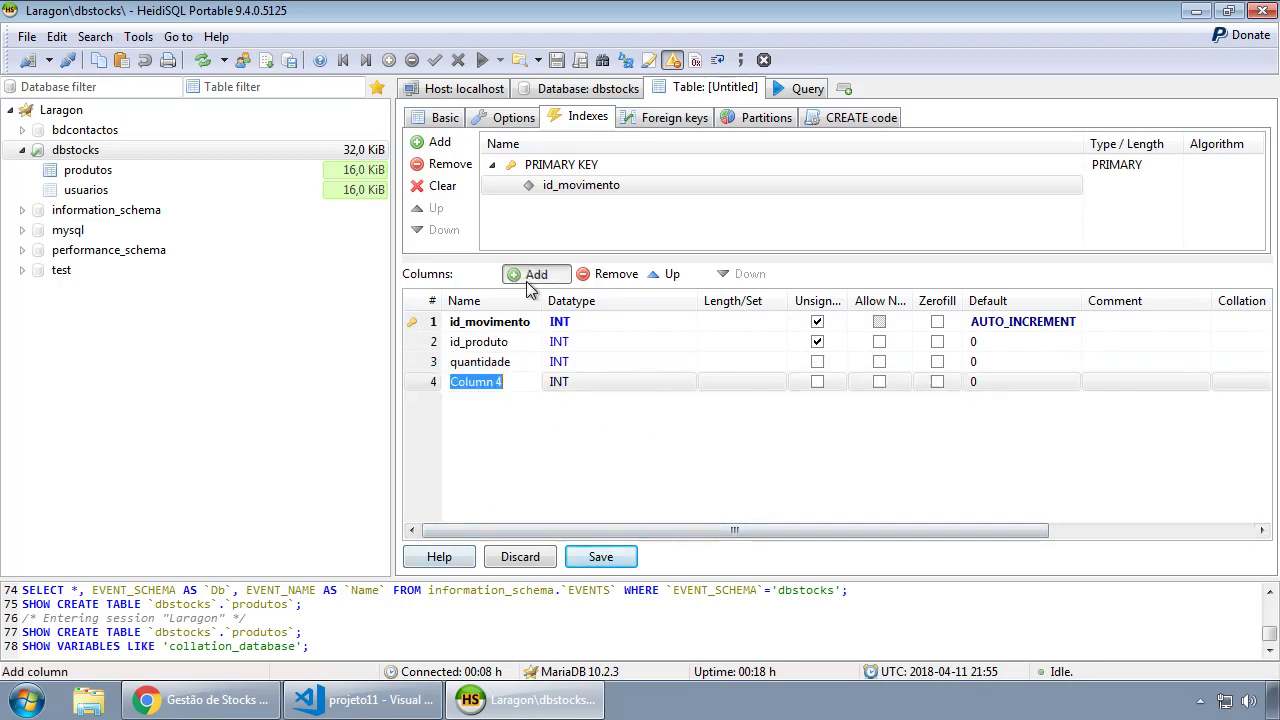
text(data_hora)
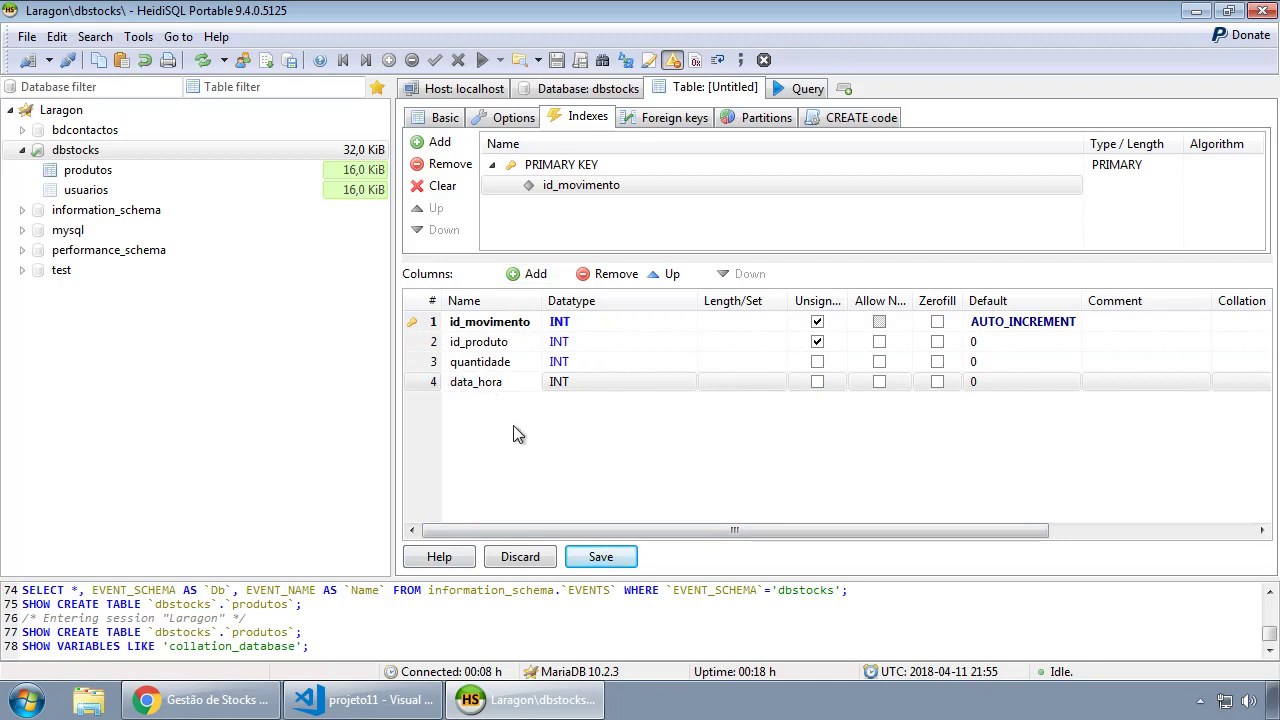
Make data_hora a DATETIME column with 'No default value' instead of 0.
click(597, 378)
click(601, 381)
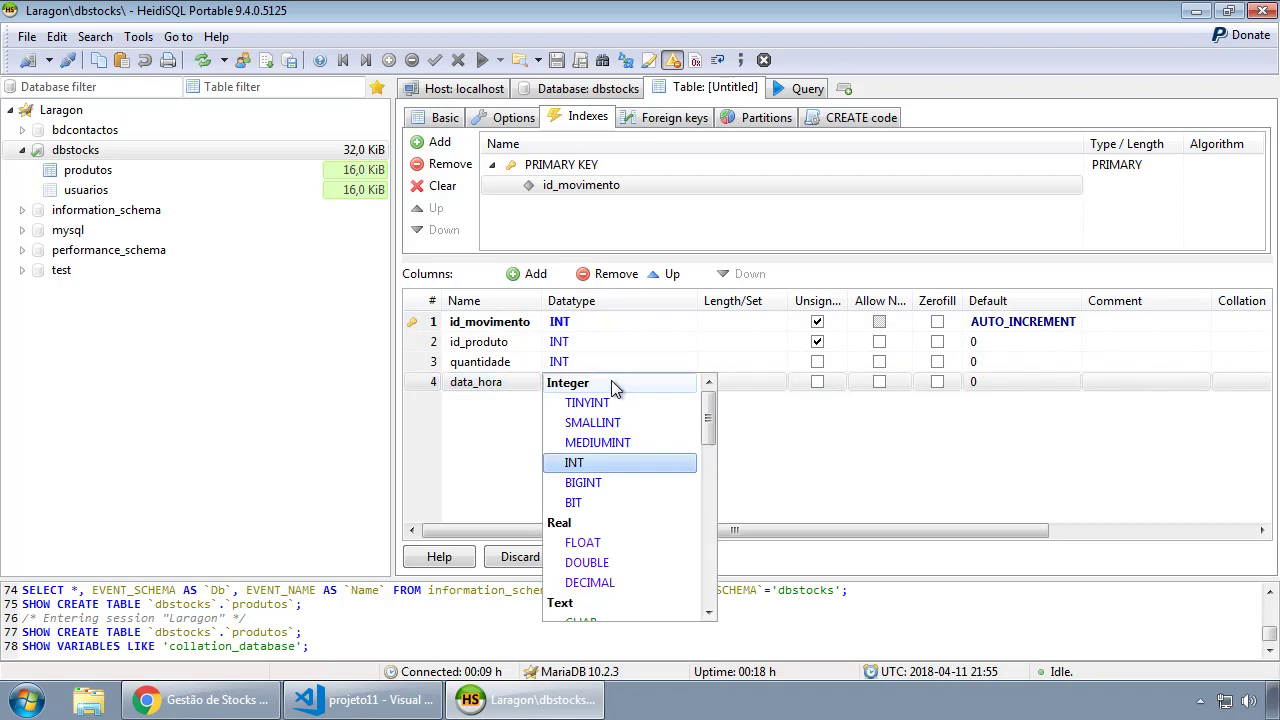
drag(709, 423, 709, 530)
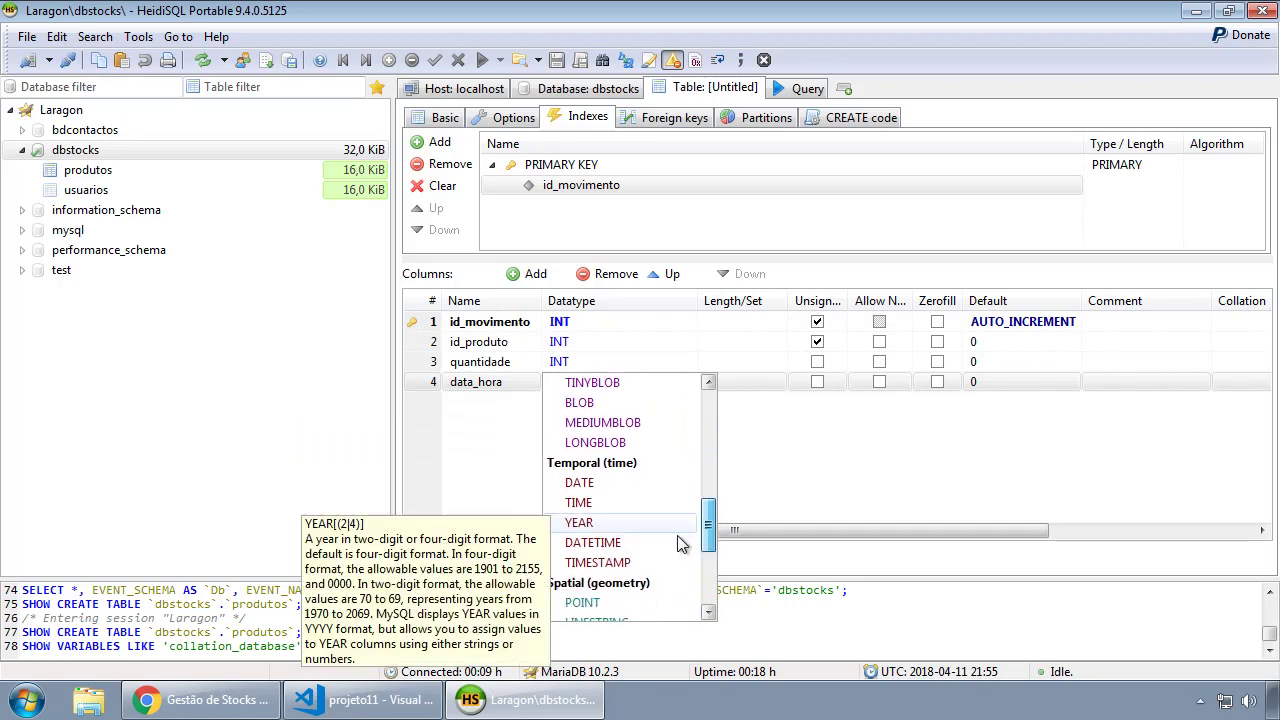
click(598, 546)
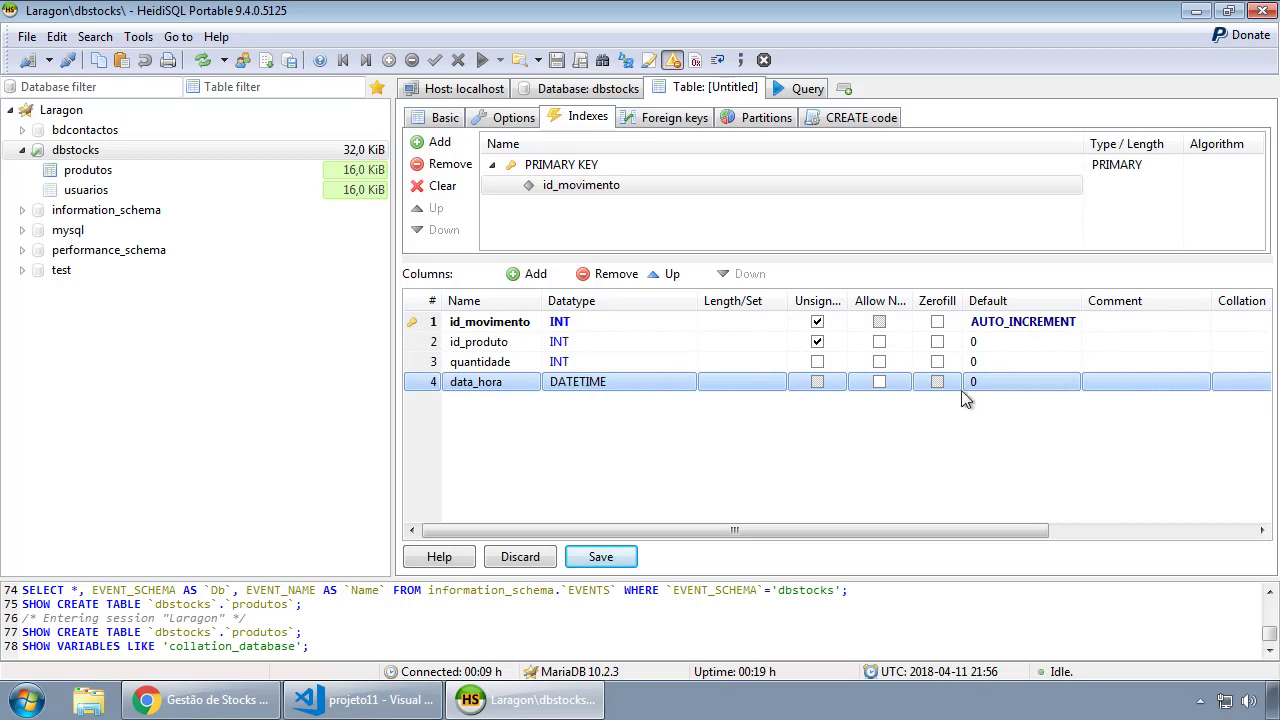
click(1022, 383)
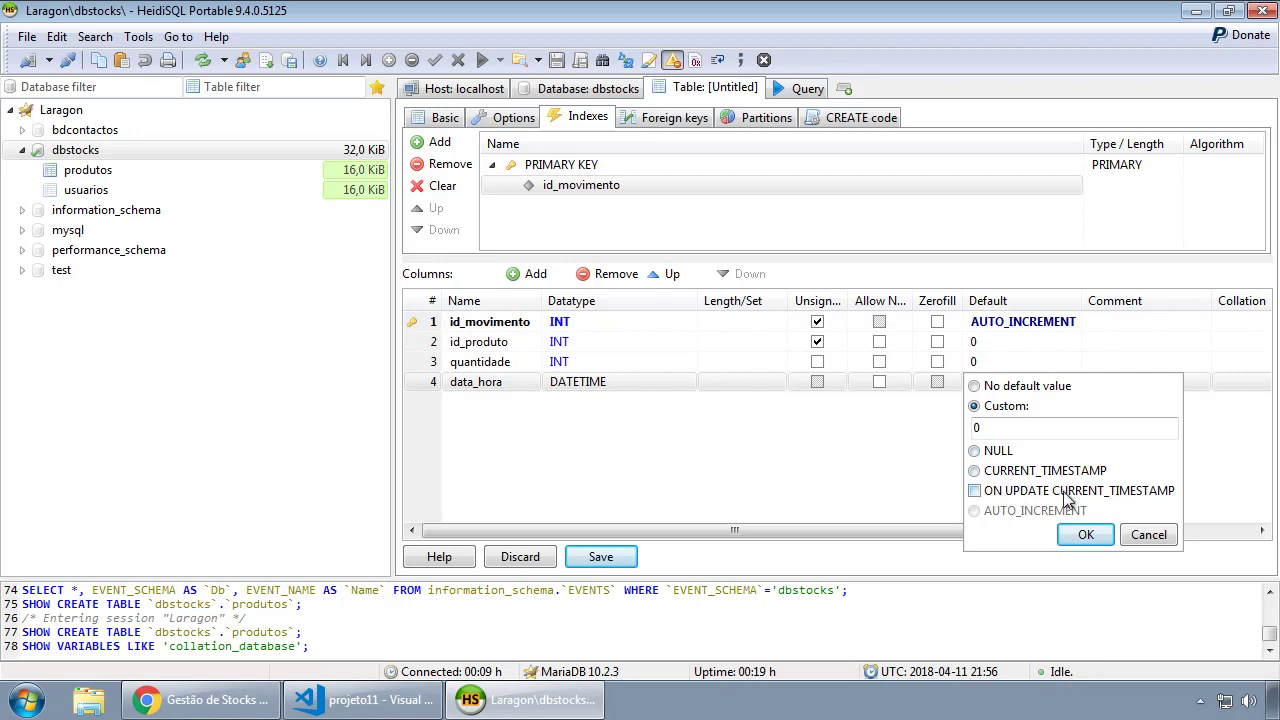
click(996, 392)
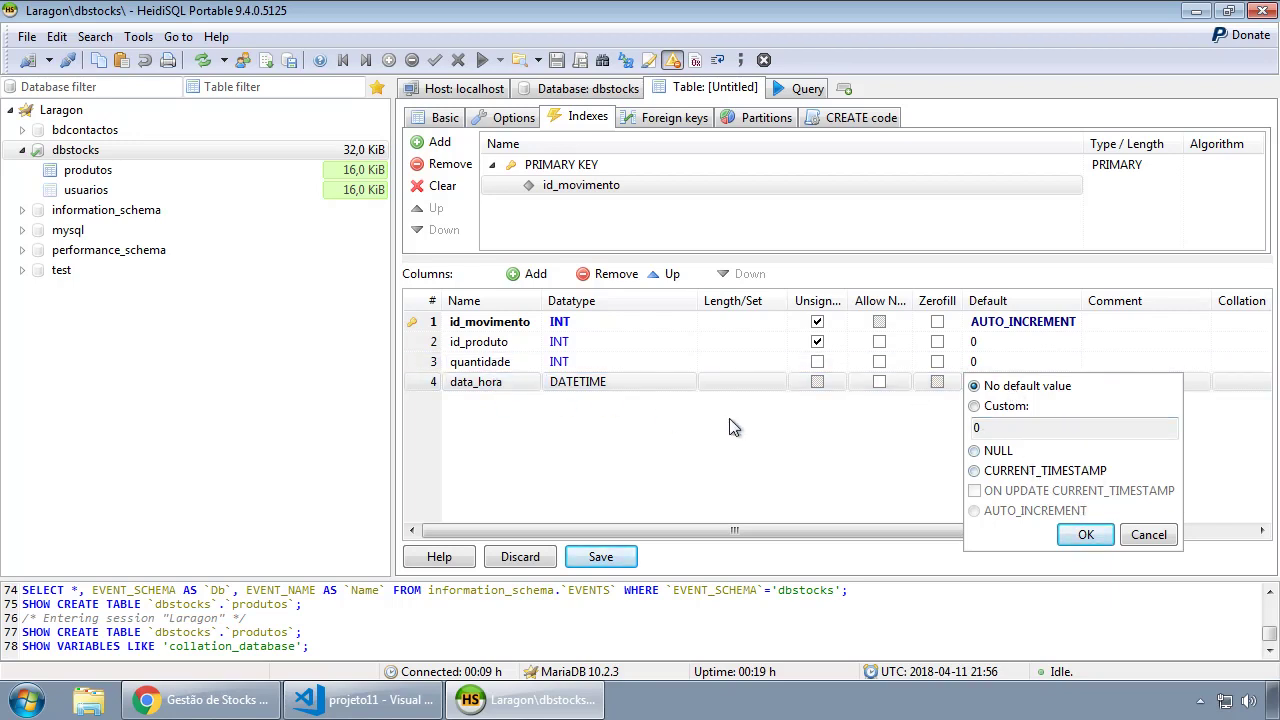
click(1070, 538)
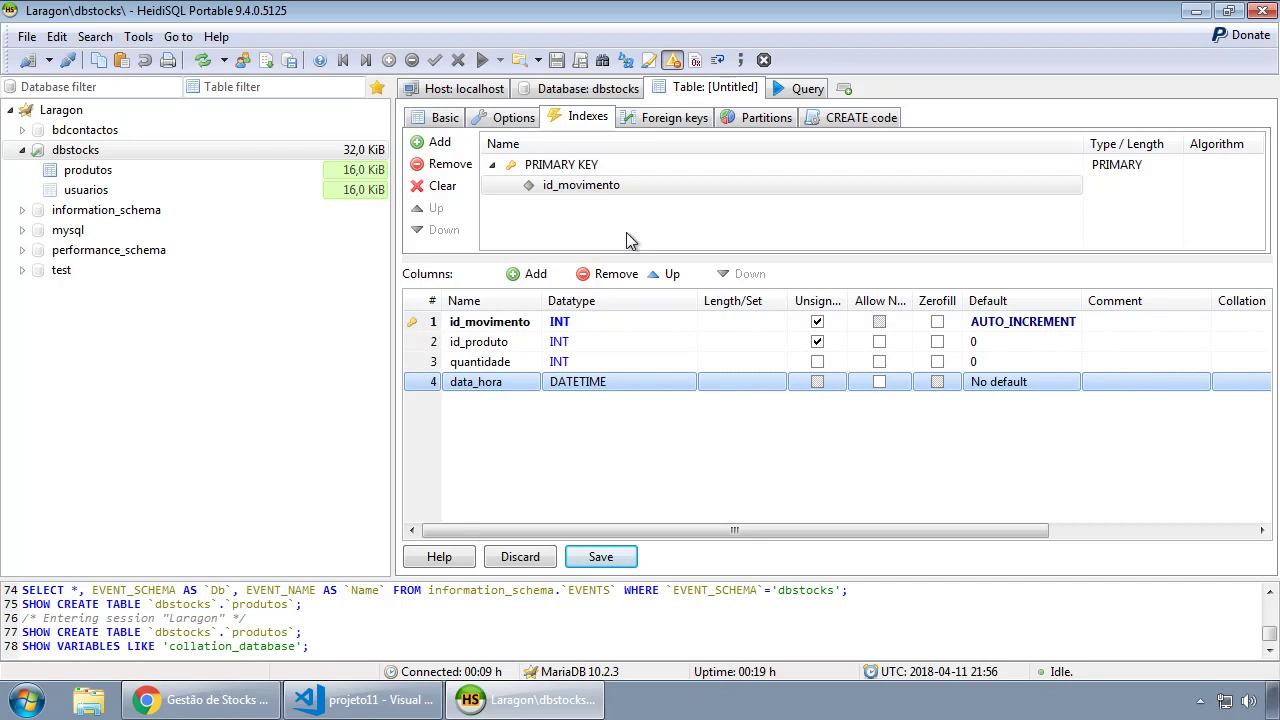
Add a foreign key FK1 under Foreign keys and widen its grid fields.
click(684, 121)
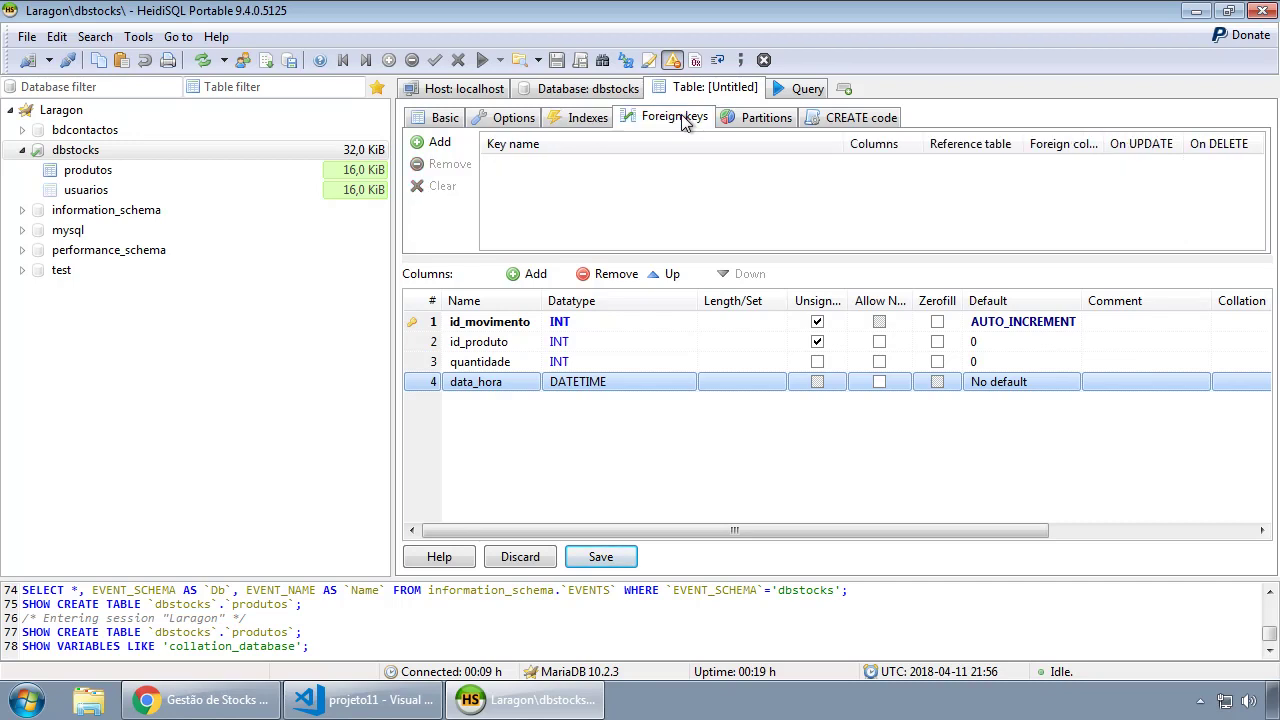
click(590, 120)
click(667, 120)
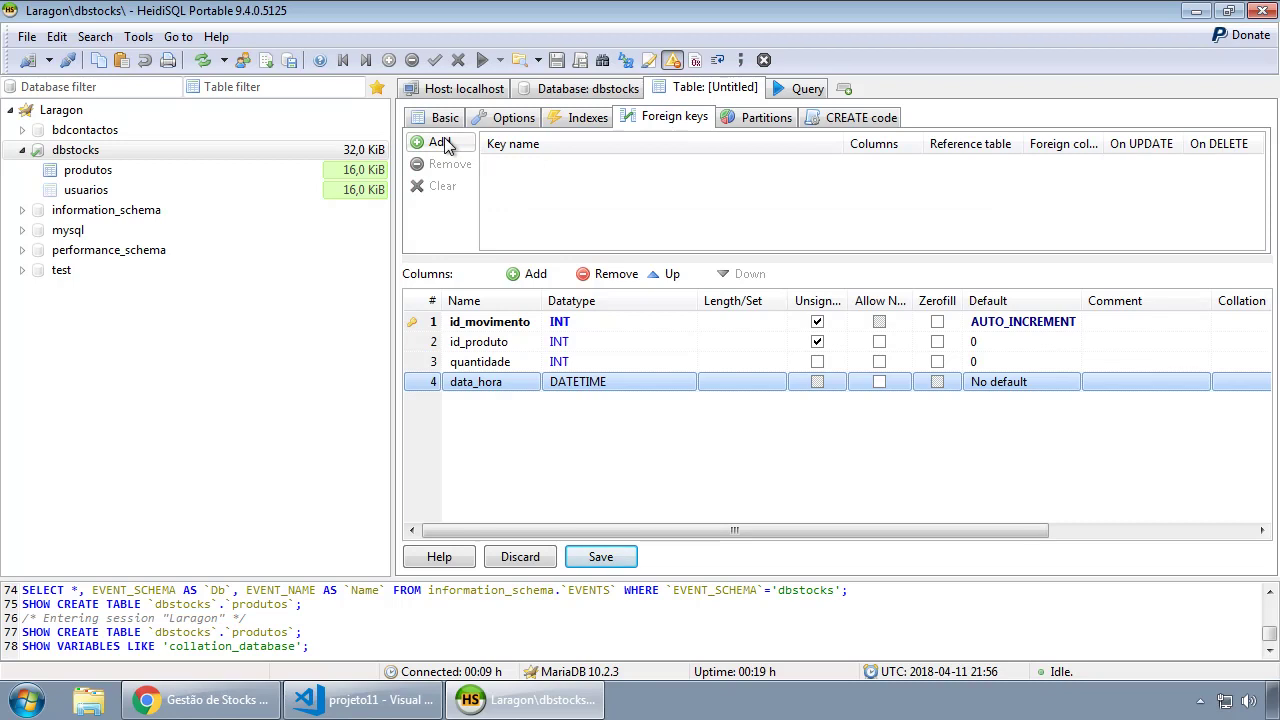
drag(391, 255, 259, 249)
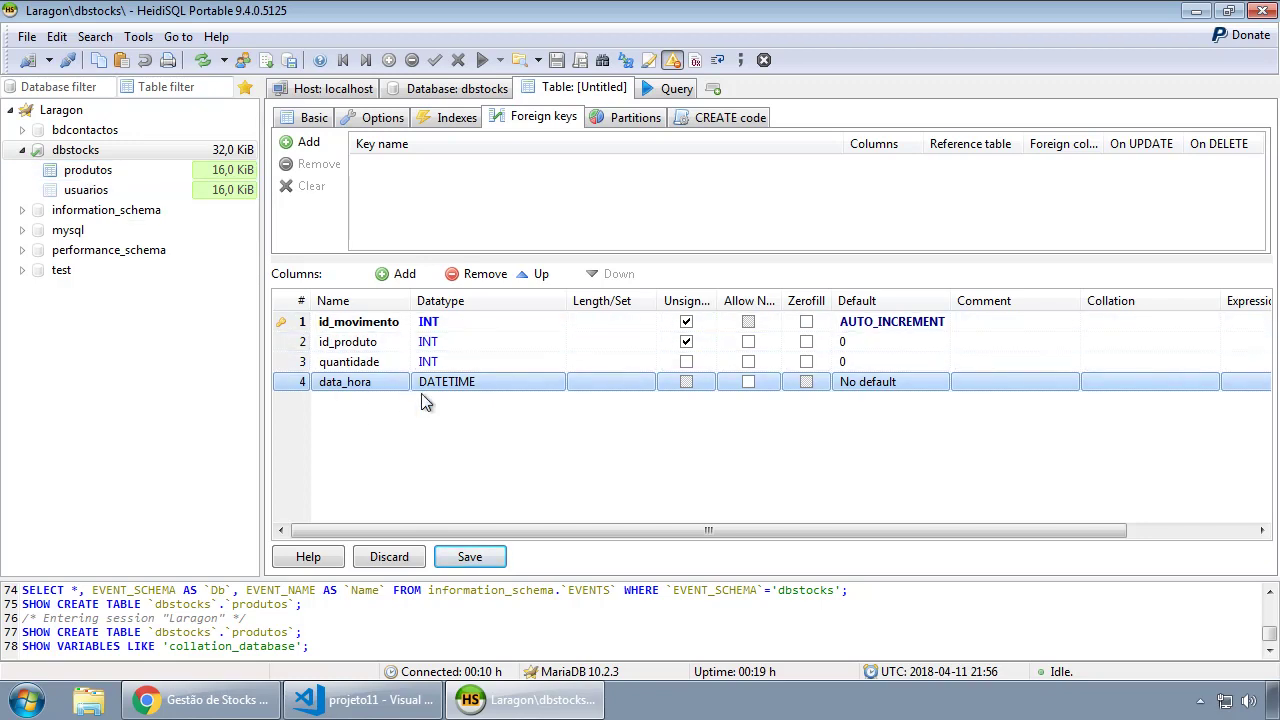
click(310, 143)
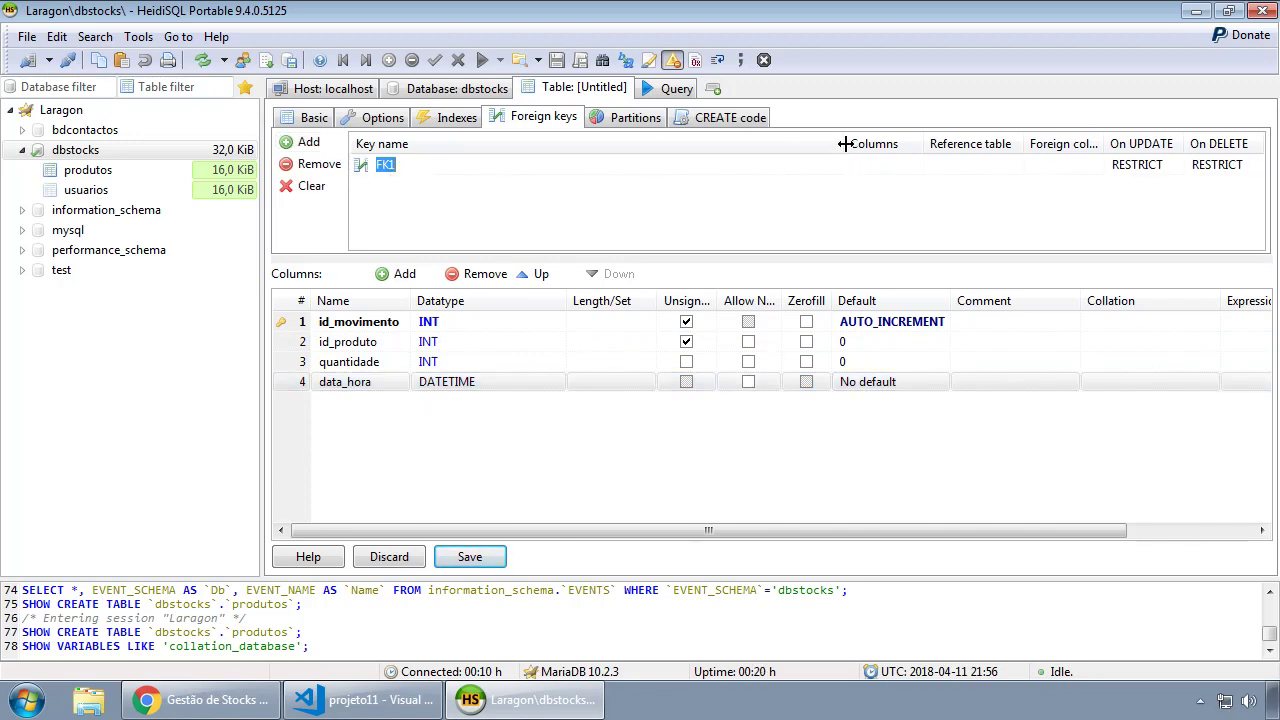
drag(845, 144, 672, 144)
click(415, 164)
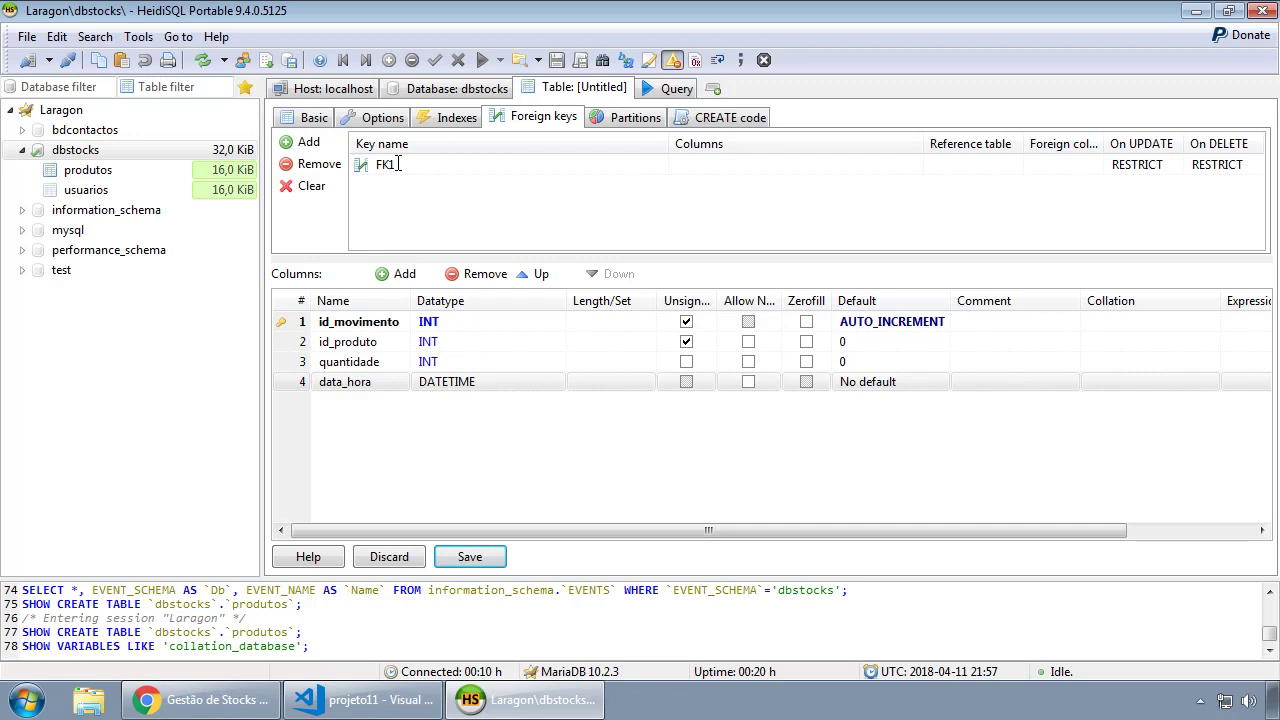
drag(924, 143, 888, 143)
drag(1106, 143, 1157, 143)
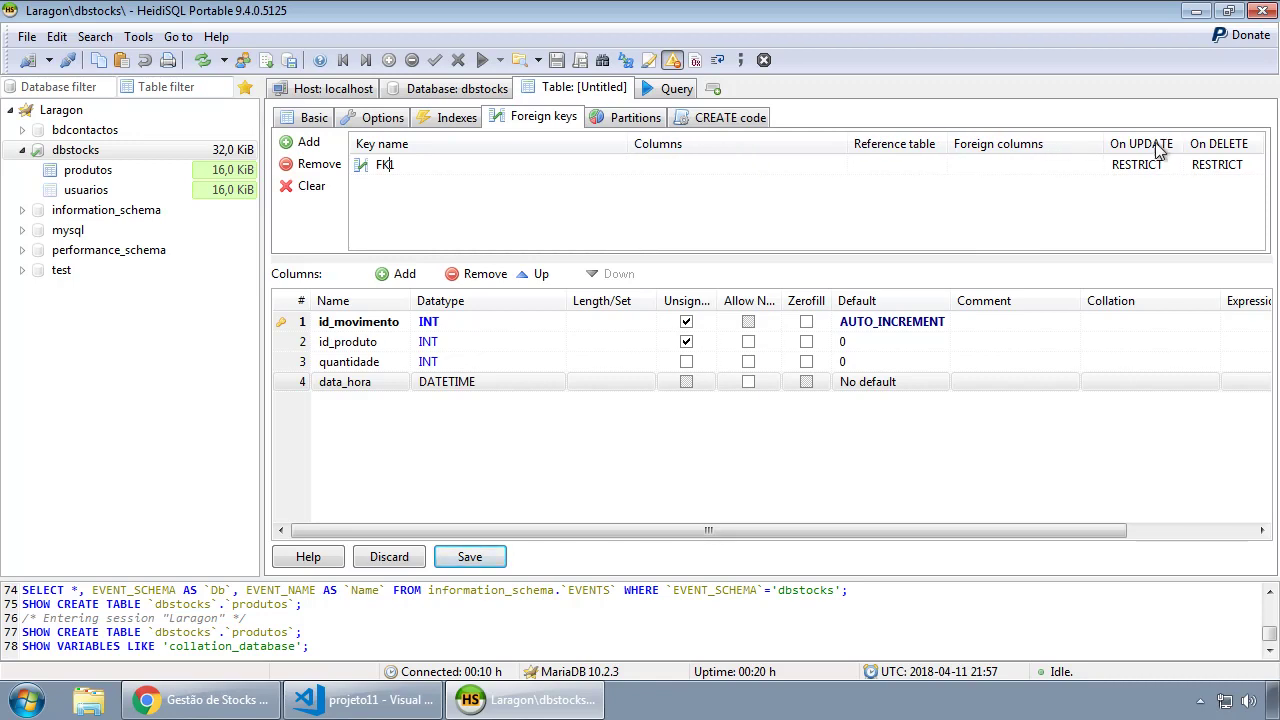
drag(940, 143, 1041, 143)
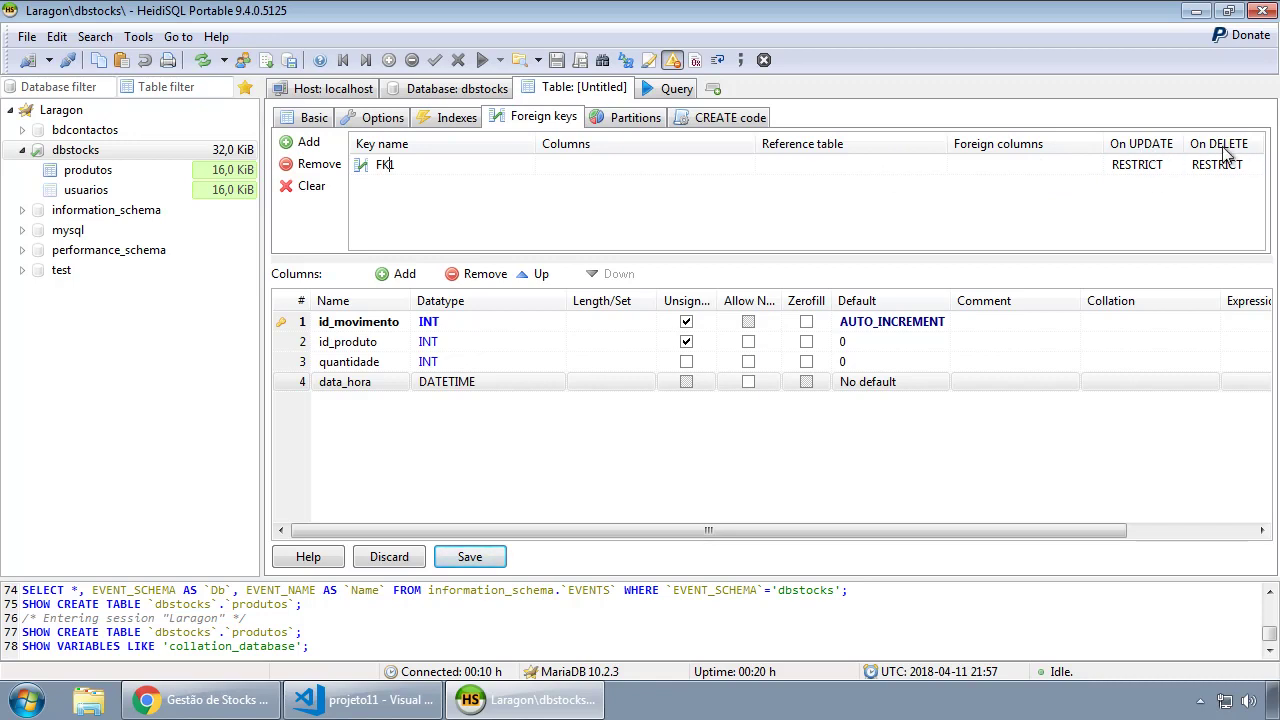
Link the key's id_produto column to id_produto in the produtos table.
click(606, 166)
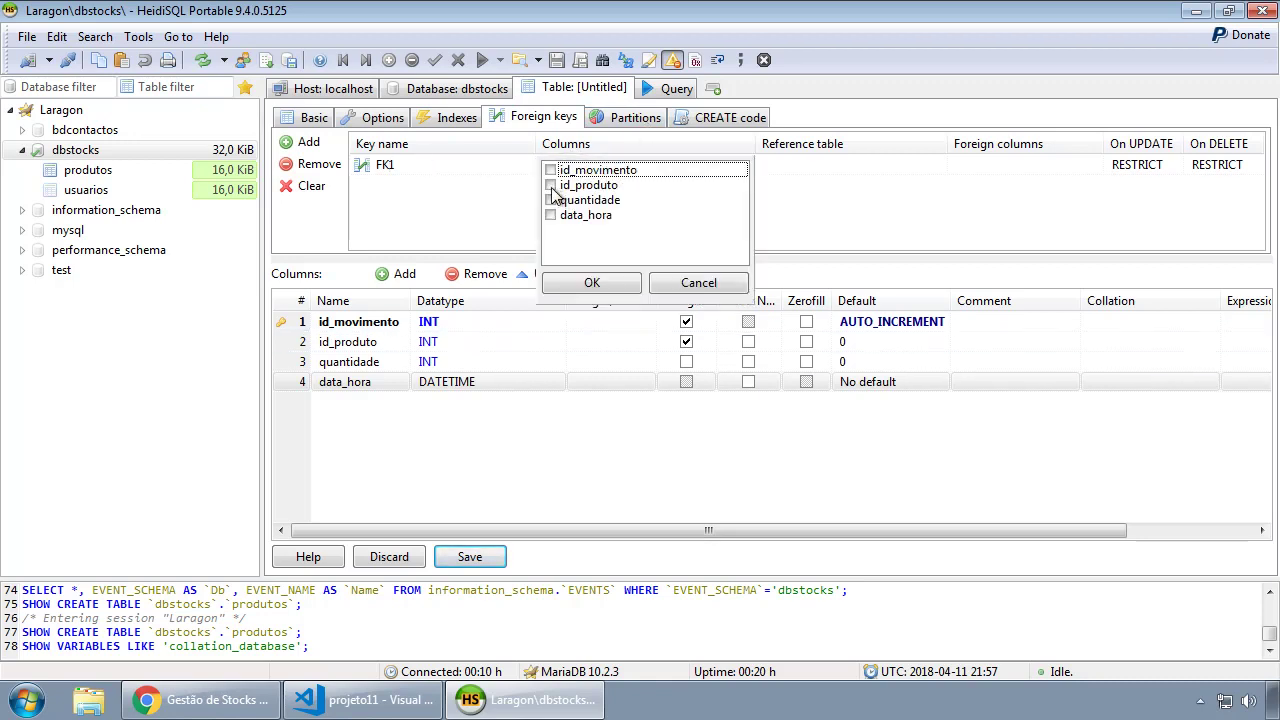
click(551, 186)
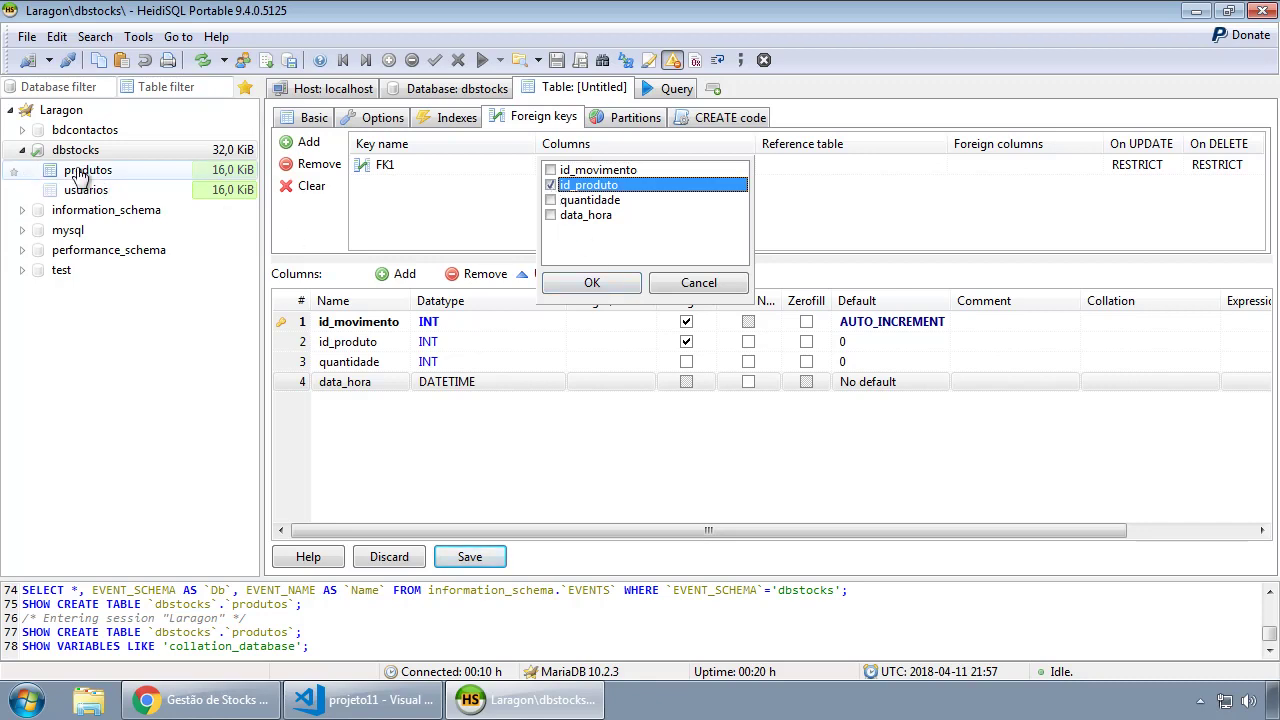
click(810, 165)
click(808, 165)
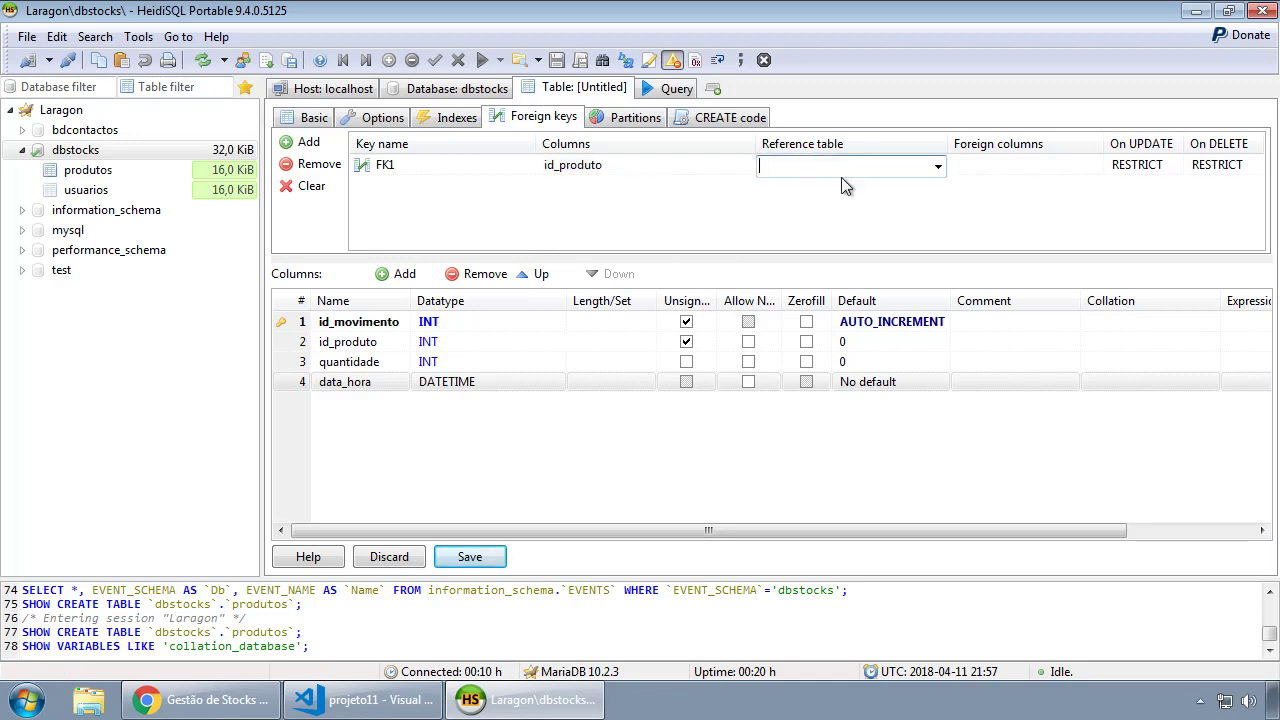
click(938, 166)
click(818, 188)
click(985, 167)
click(1050, 169)
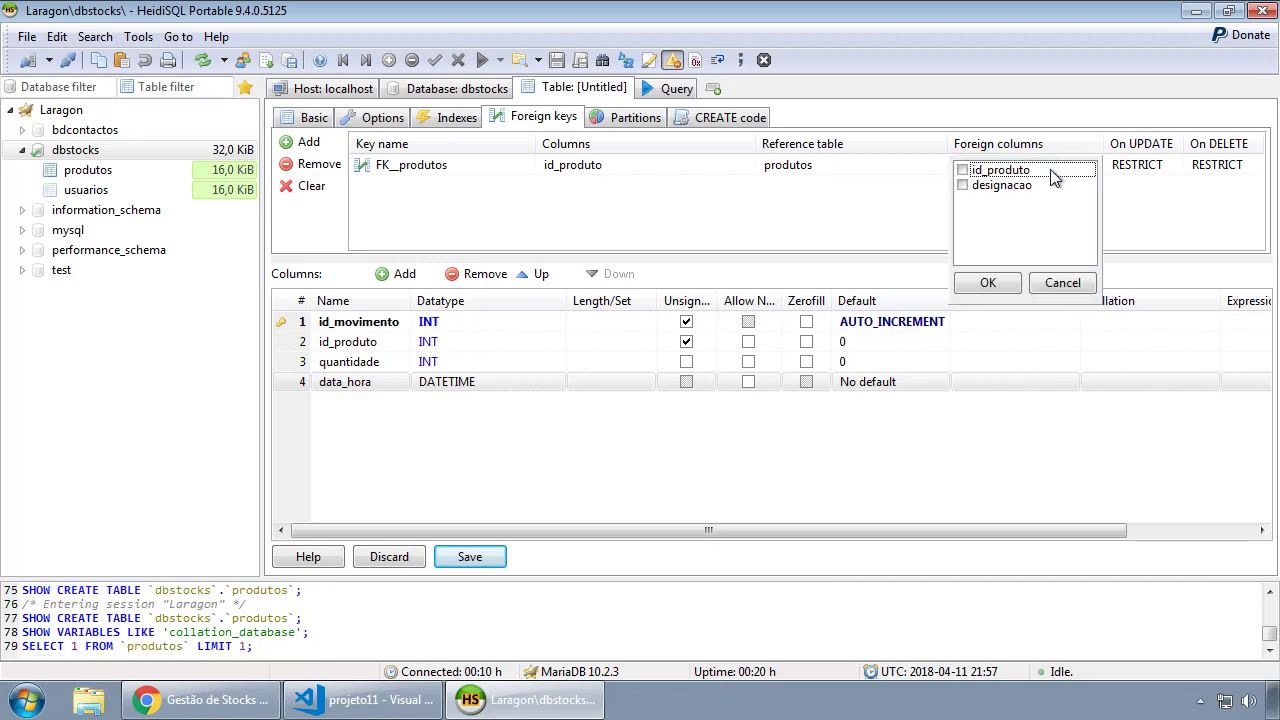
click(965, 174)
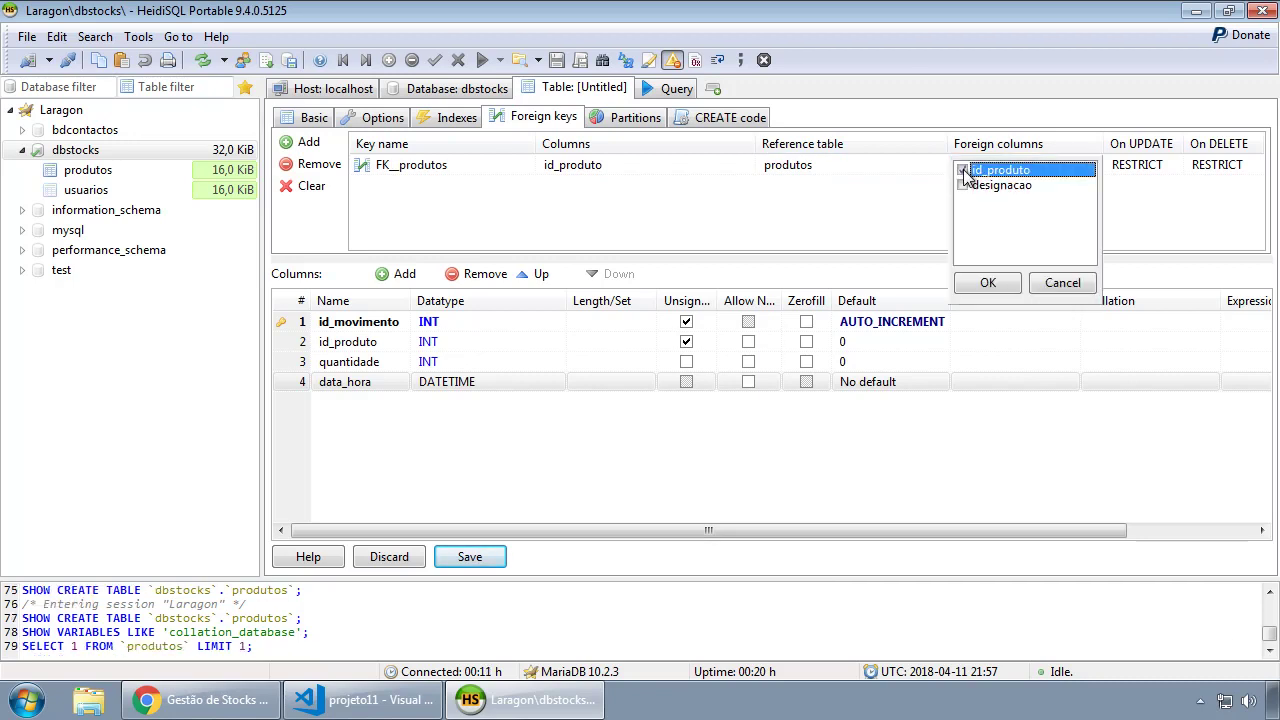
click(980, 282)
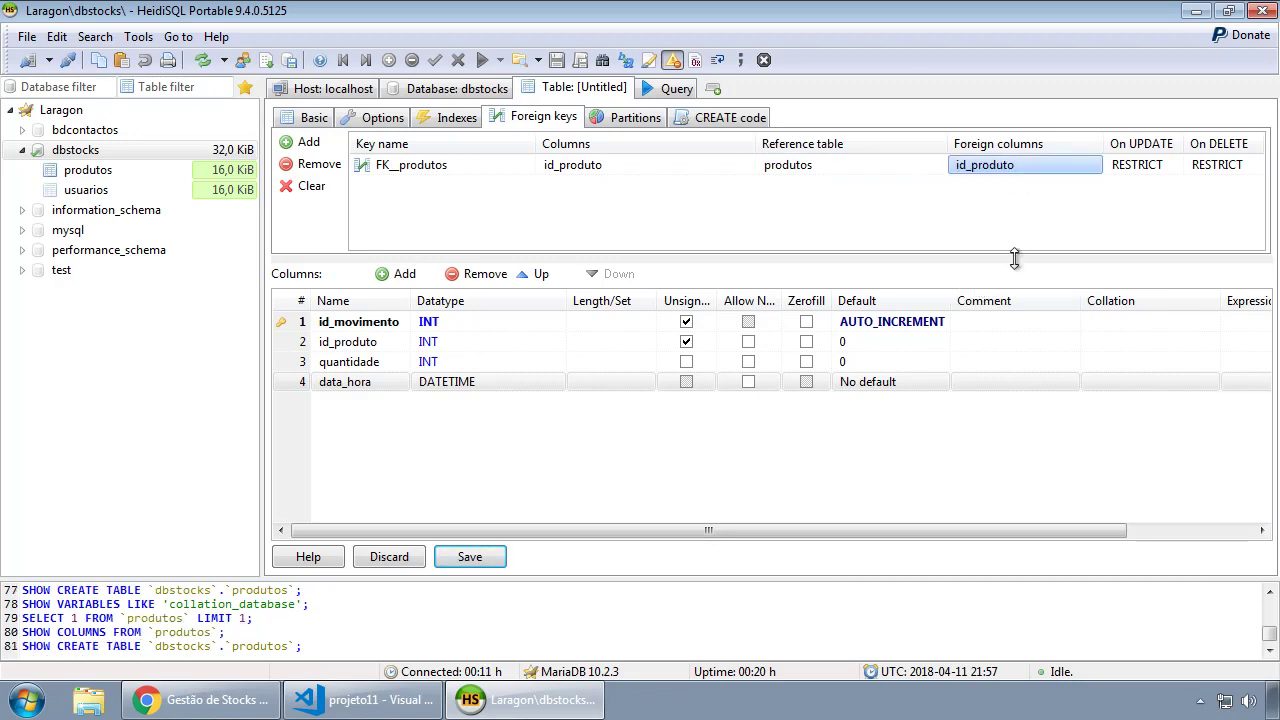
Set ON UPDATE NO ACTION and ON DELETE CASCADE, save movimentos, and reselect dbstocks.
click(1165, 168)
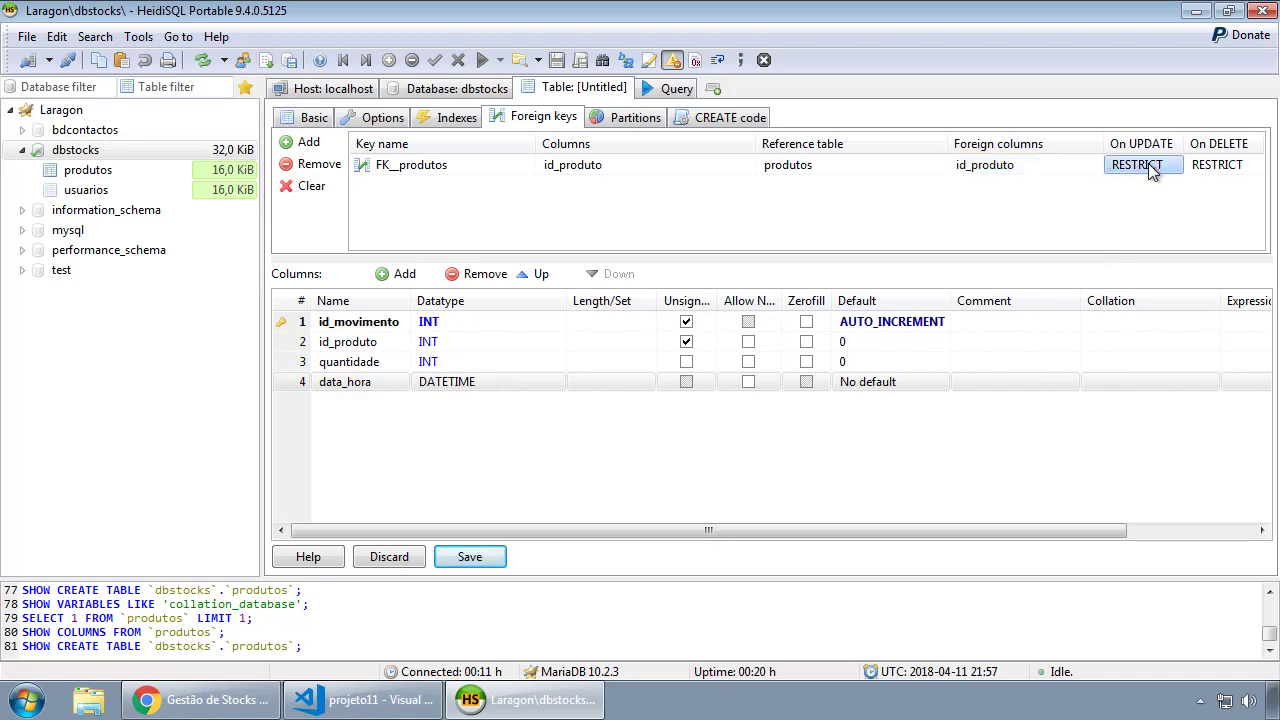
click(1172, 168)
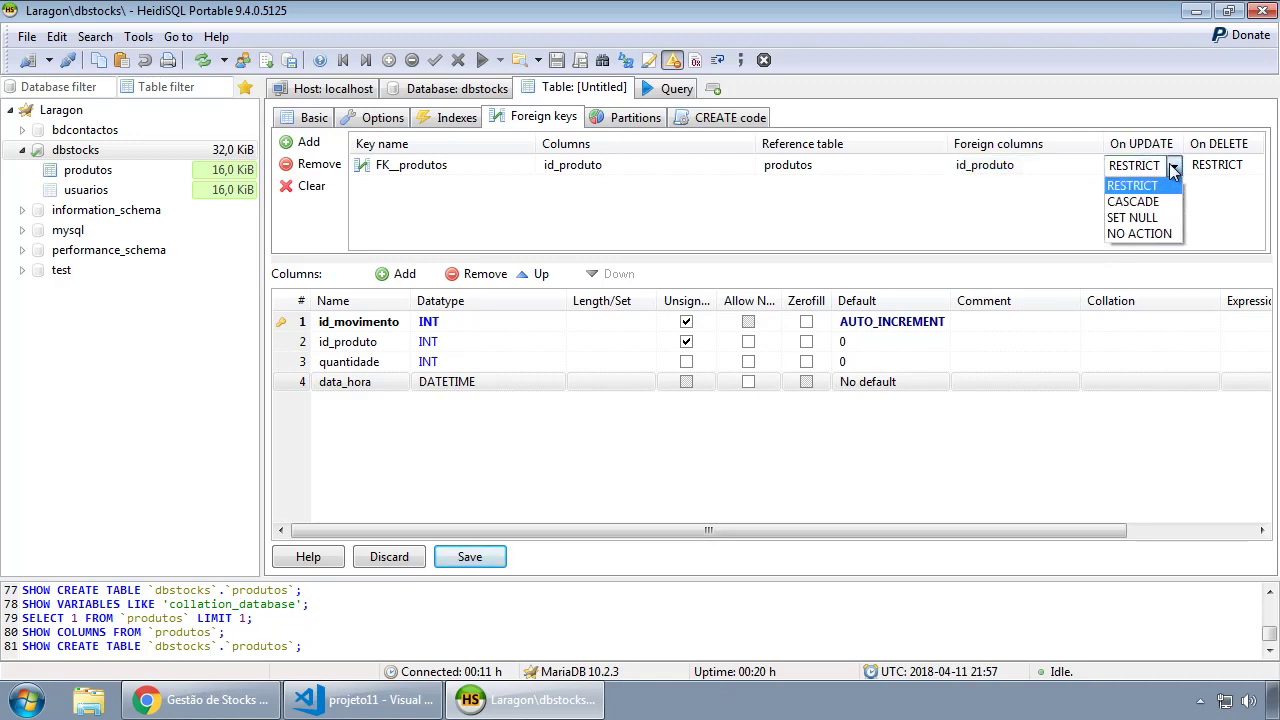
click(1146, 234)
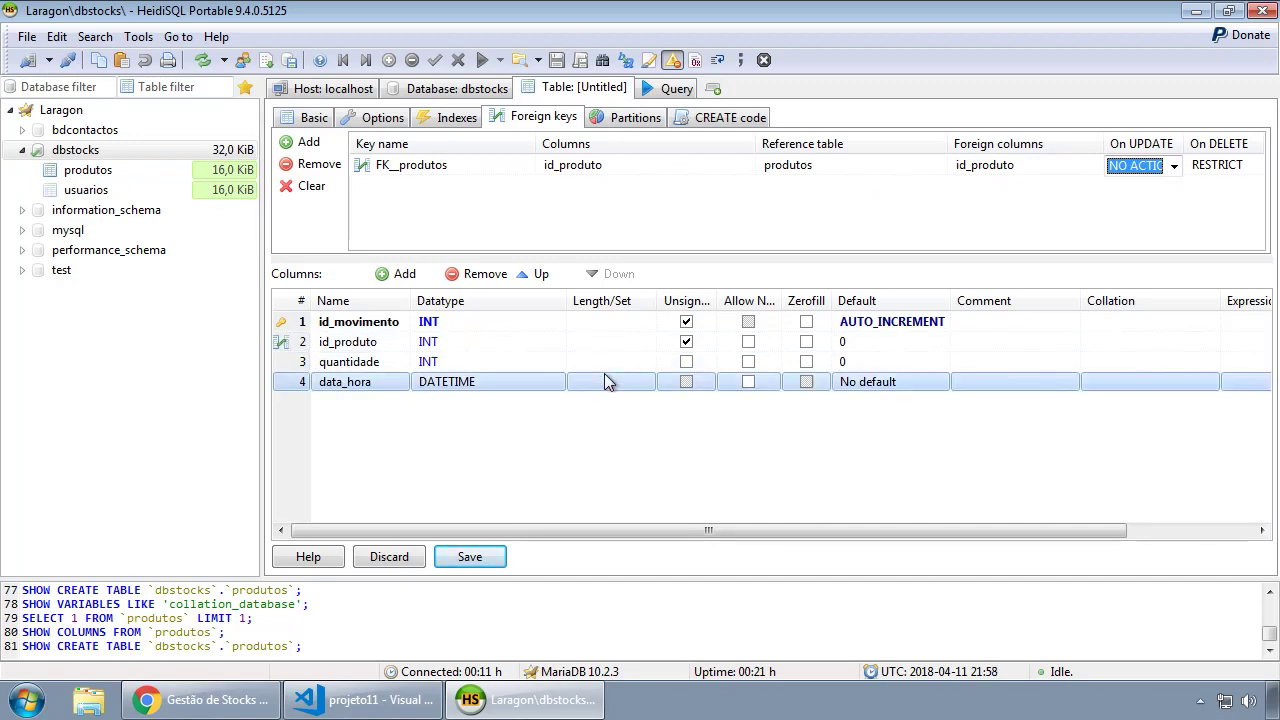
click(1226, 168)
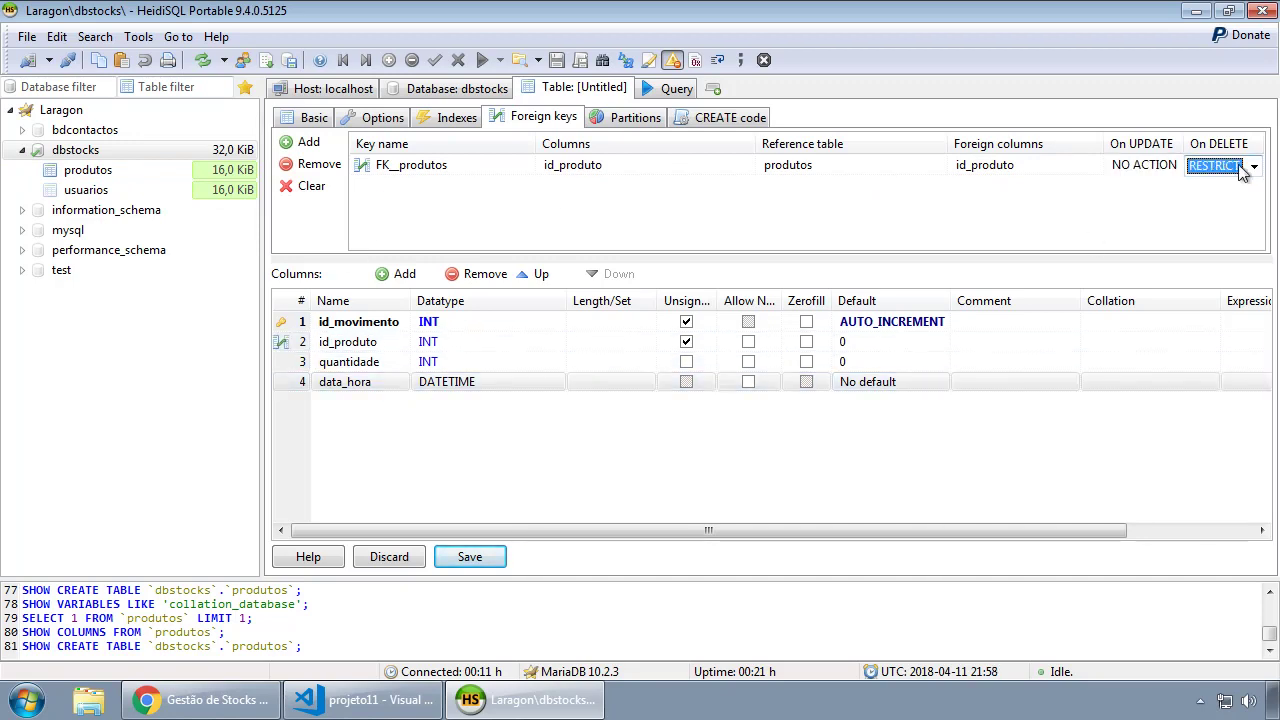
click(1253, 166)
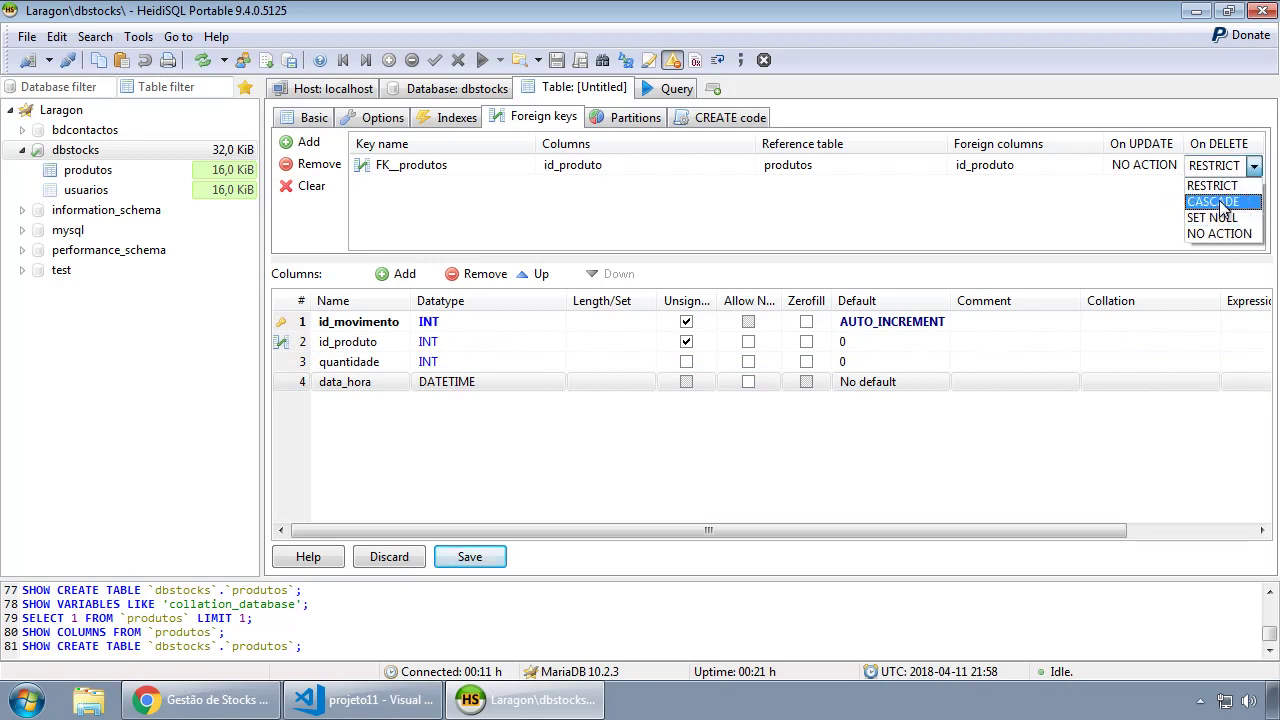
click(1220, 201)
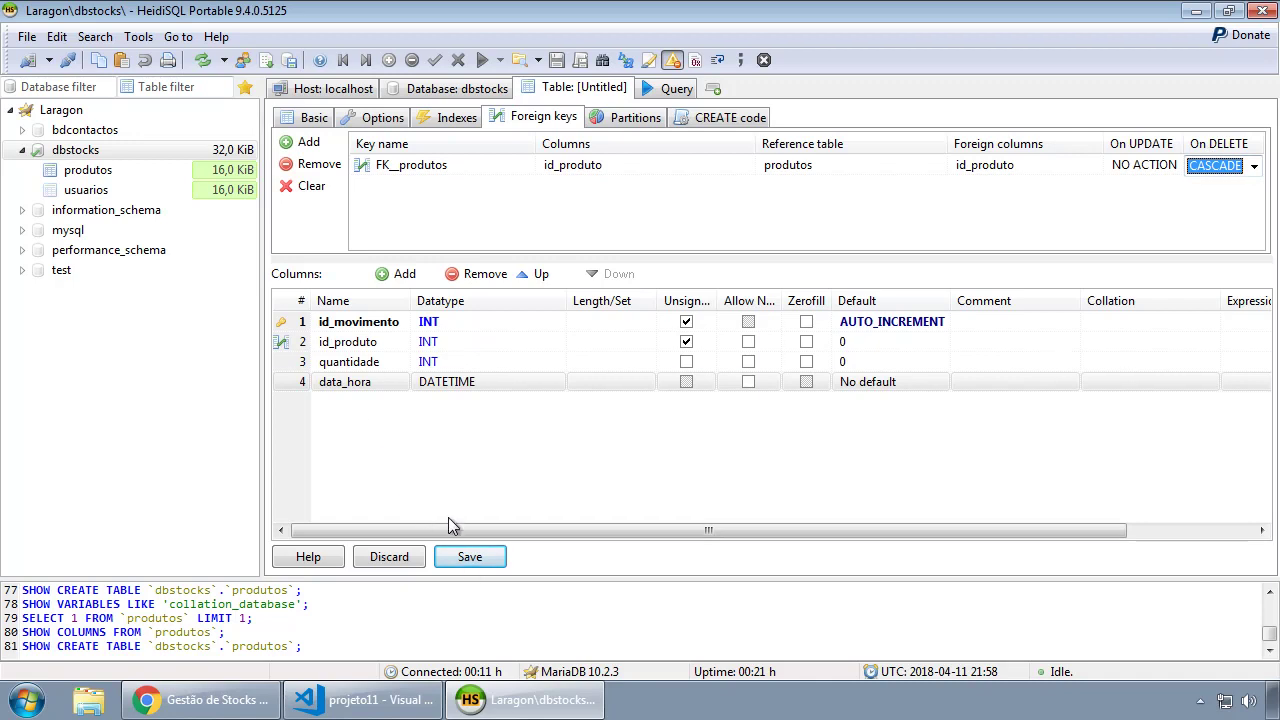
click(473, 558)
click(475, 558)
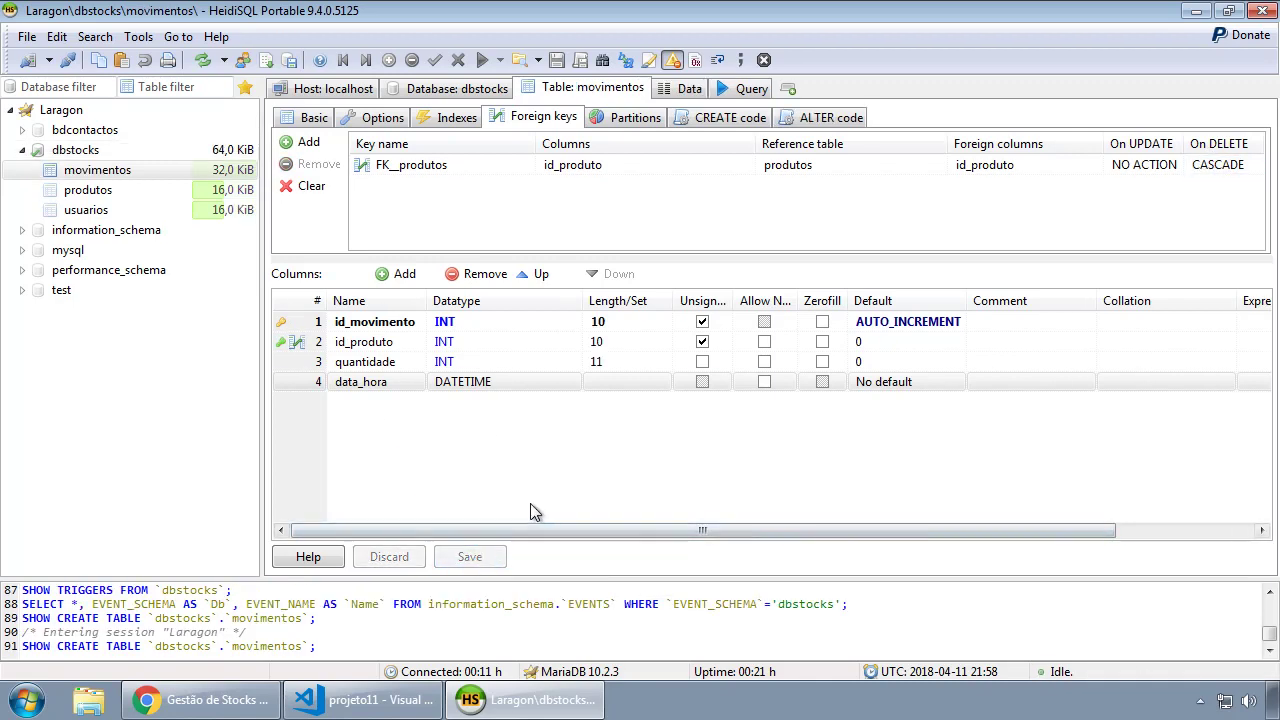
click(82, 150)
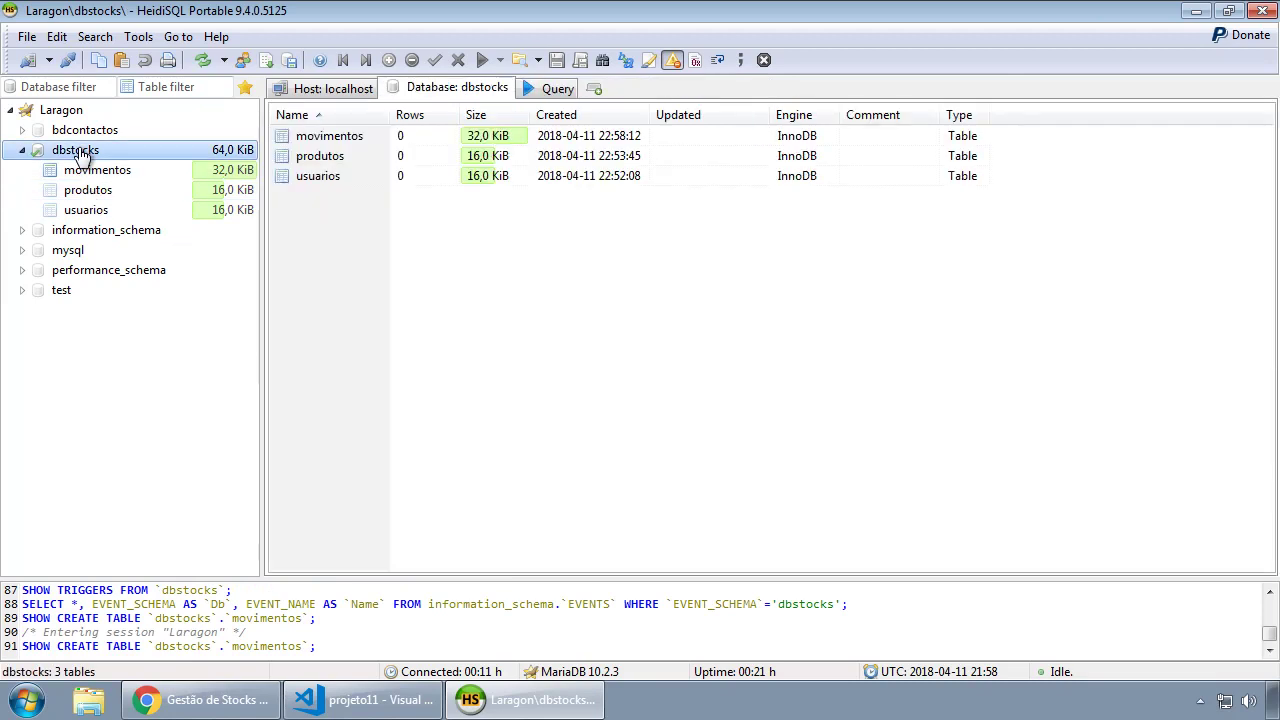